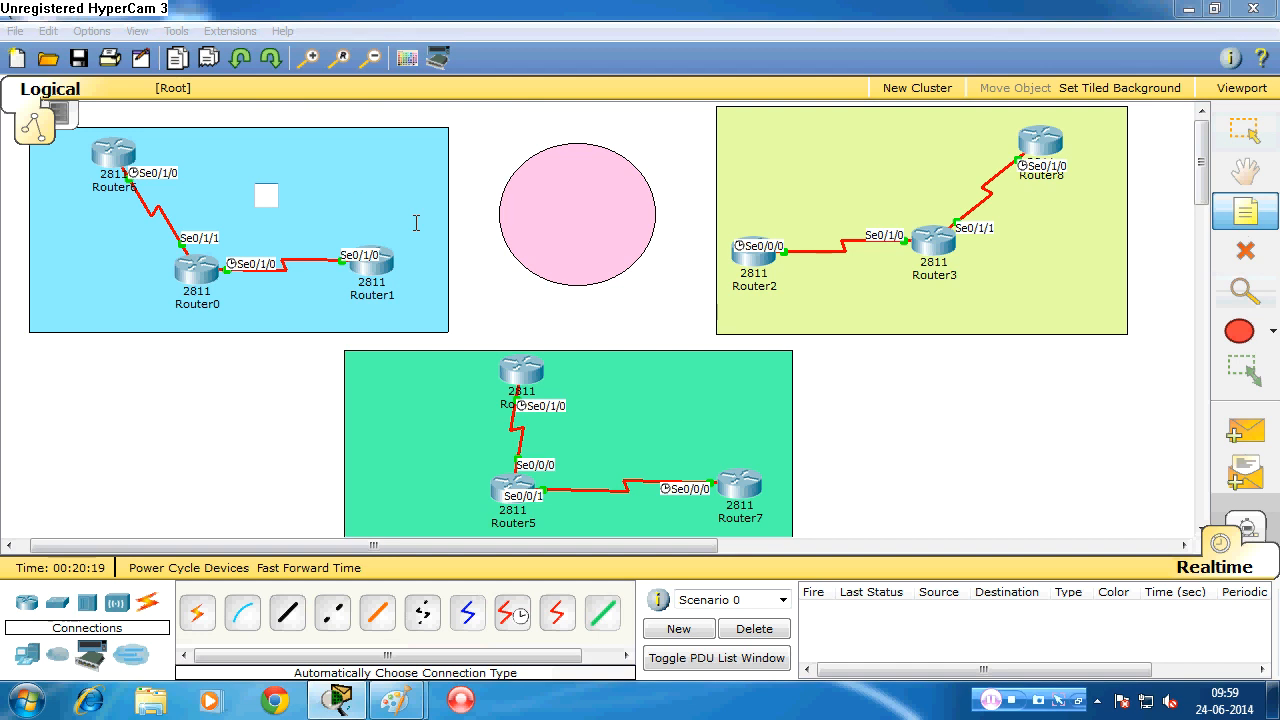
# - Label the blue router area EIGRP and the yellow-green router area OSPF with text notes
pyautogui.write('EIGRP')
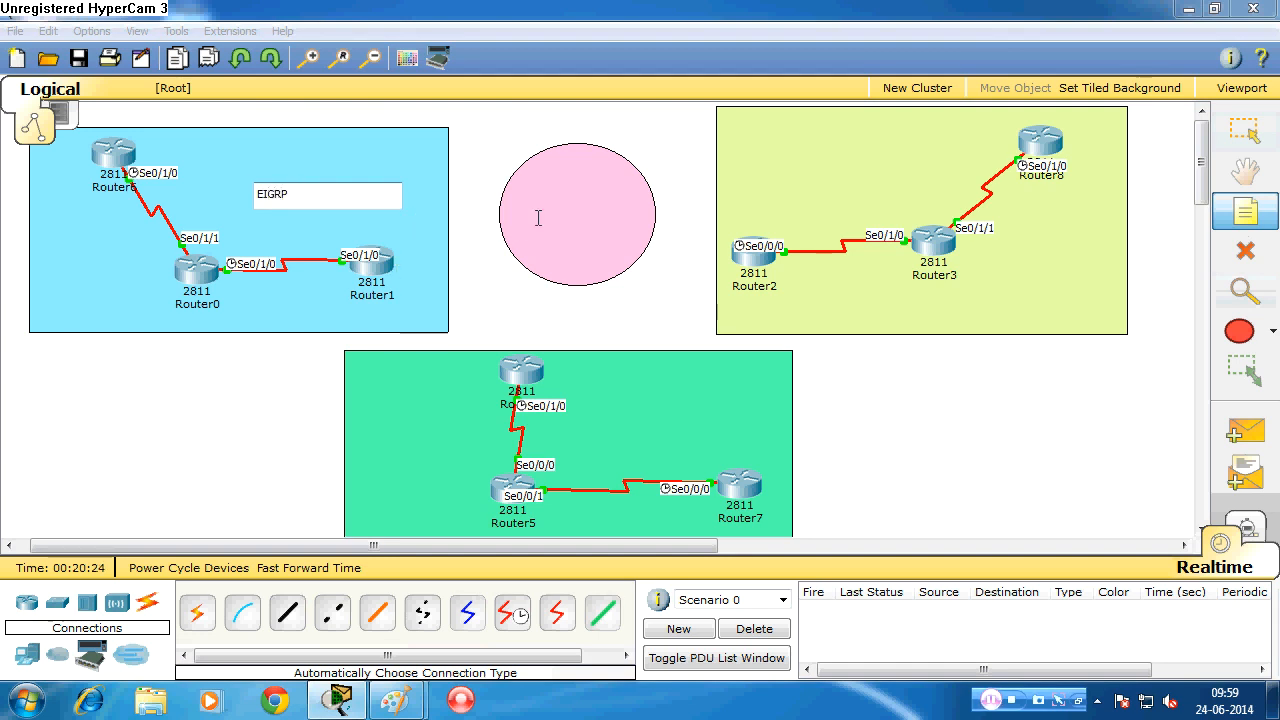
pyautogui.click(561, 200)
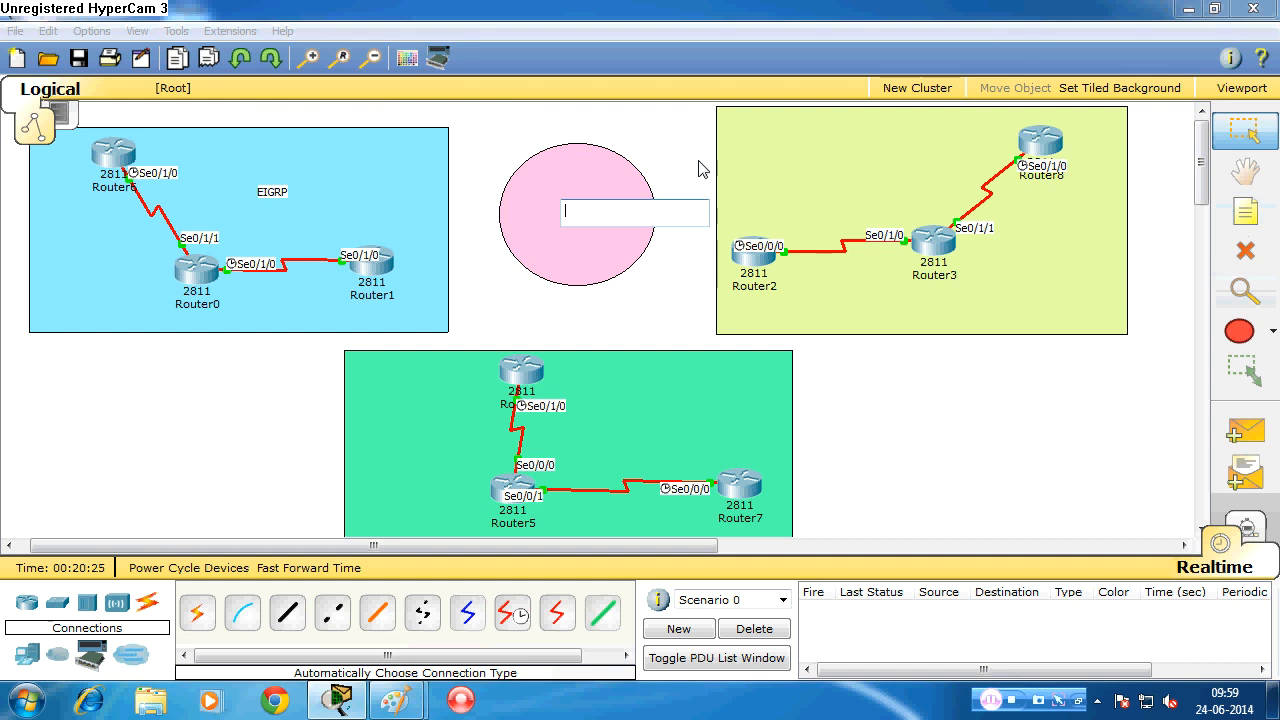
pyautogui.click(905, 205)
pyautogui.click(1242, 212)
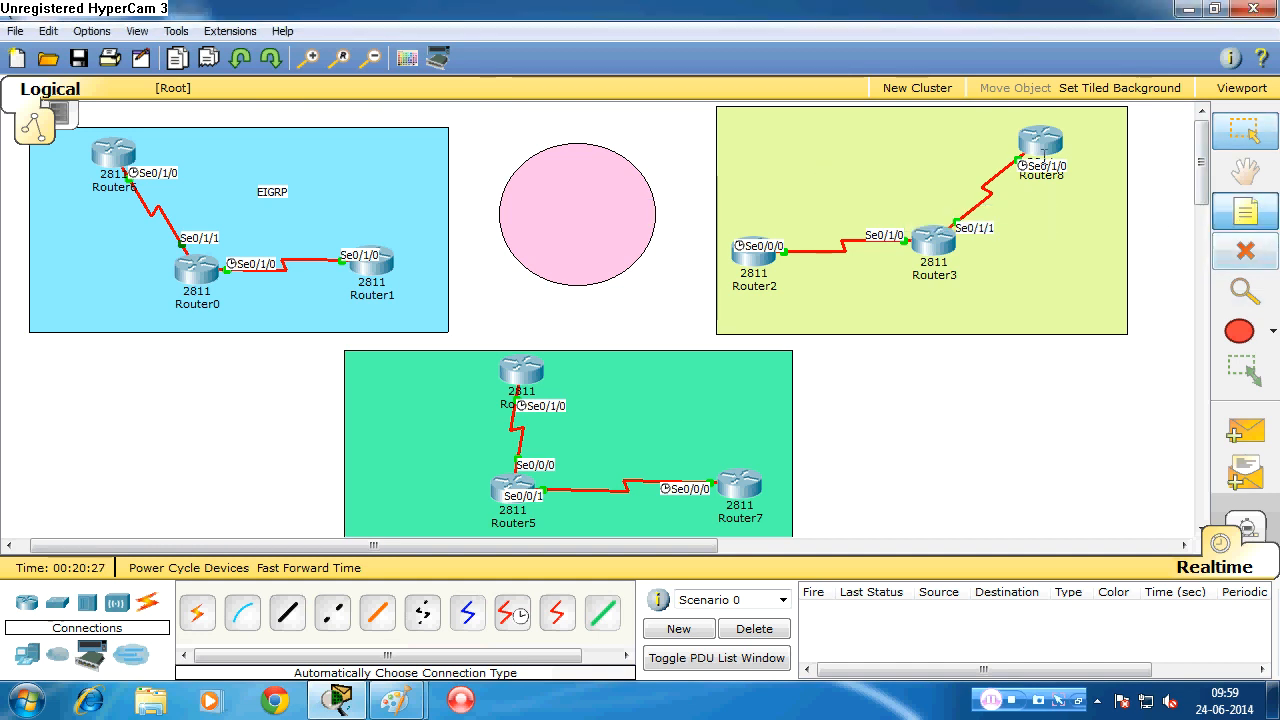
pyautogui.click(785, 163)
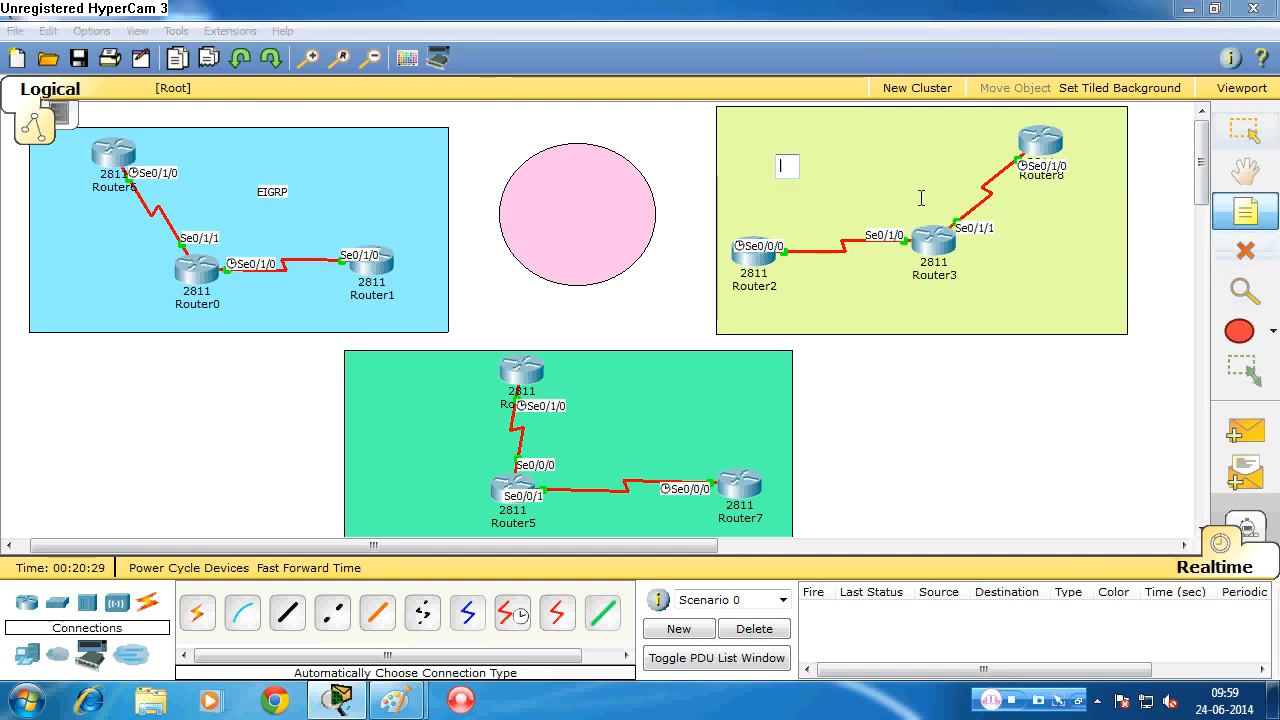
pyautogui.write('OSPF')
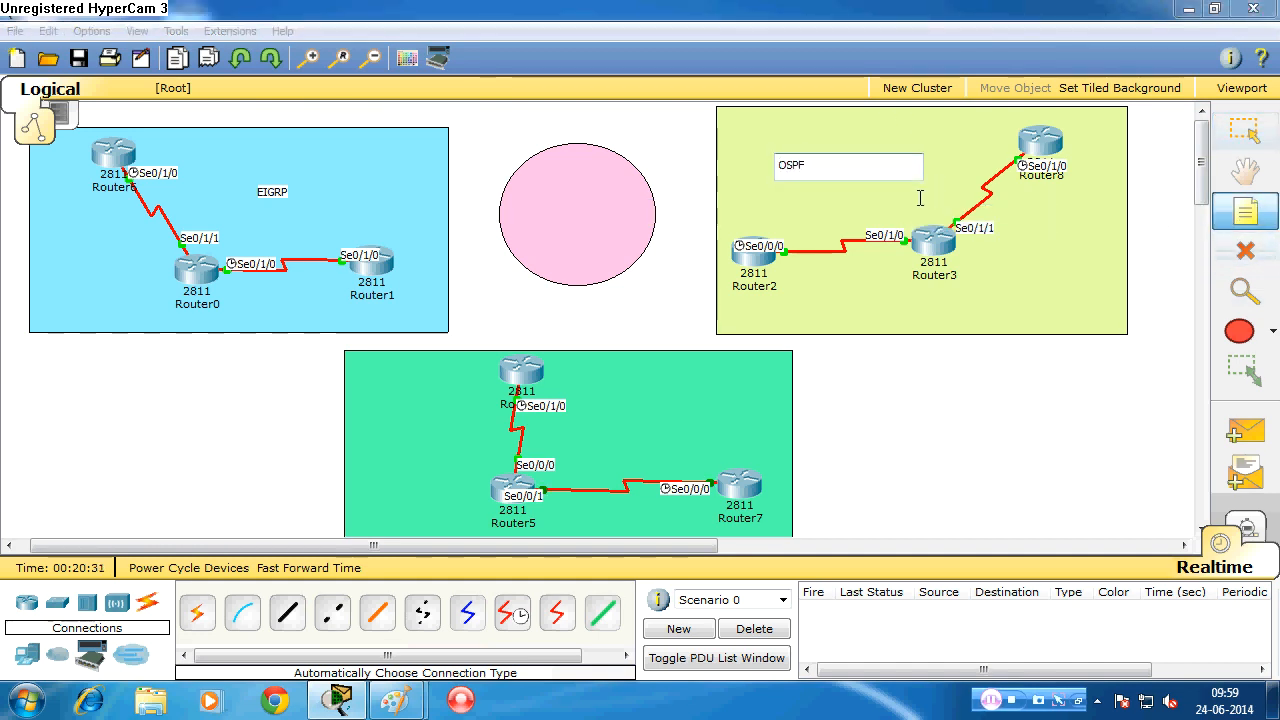
# - Add a text note reading RIP to the green router area
pyautogui.click(560, 442)
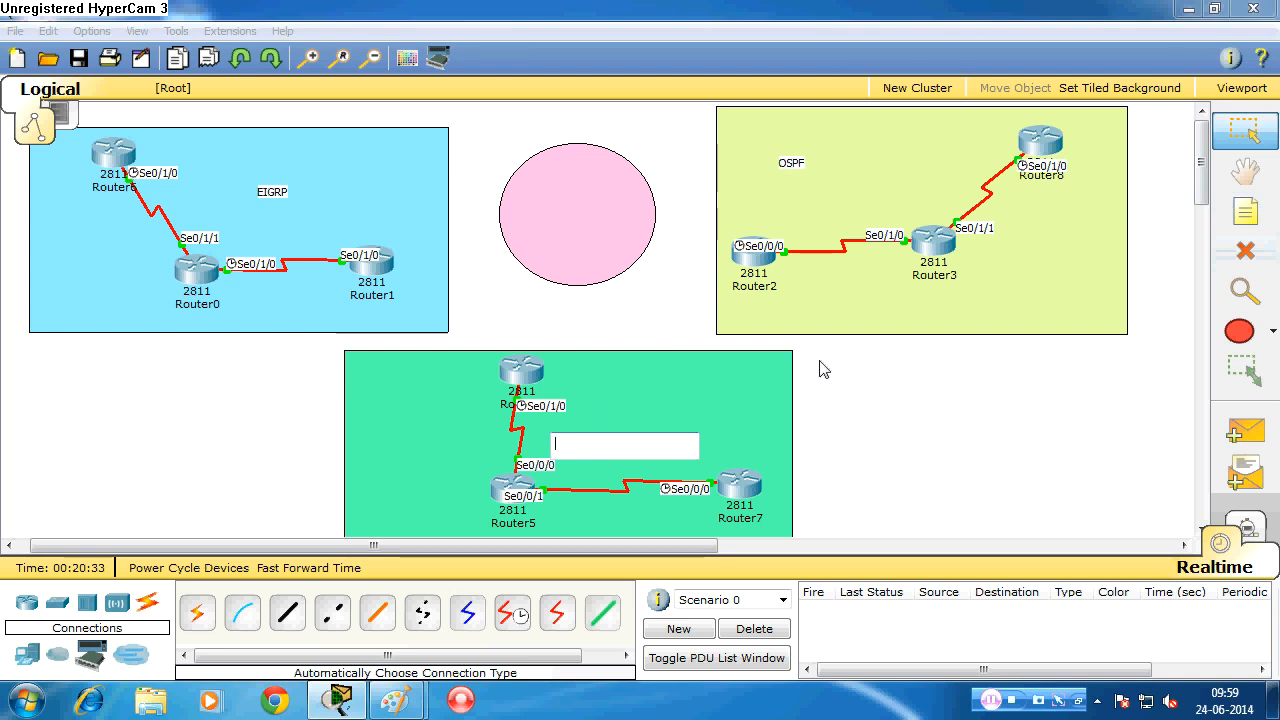
pyautogui.click(1251, 297)
pyautogui.click(1245, 212)
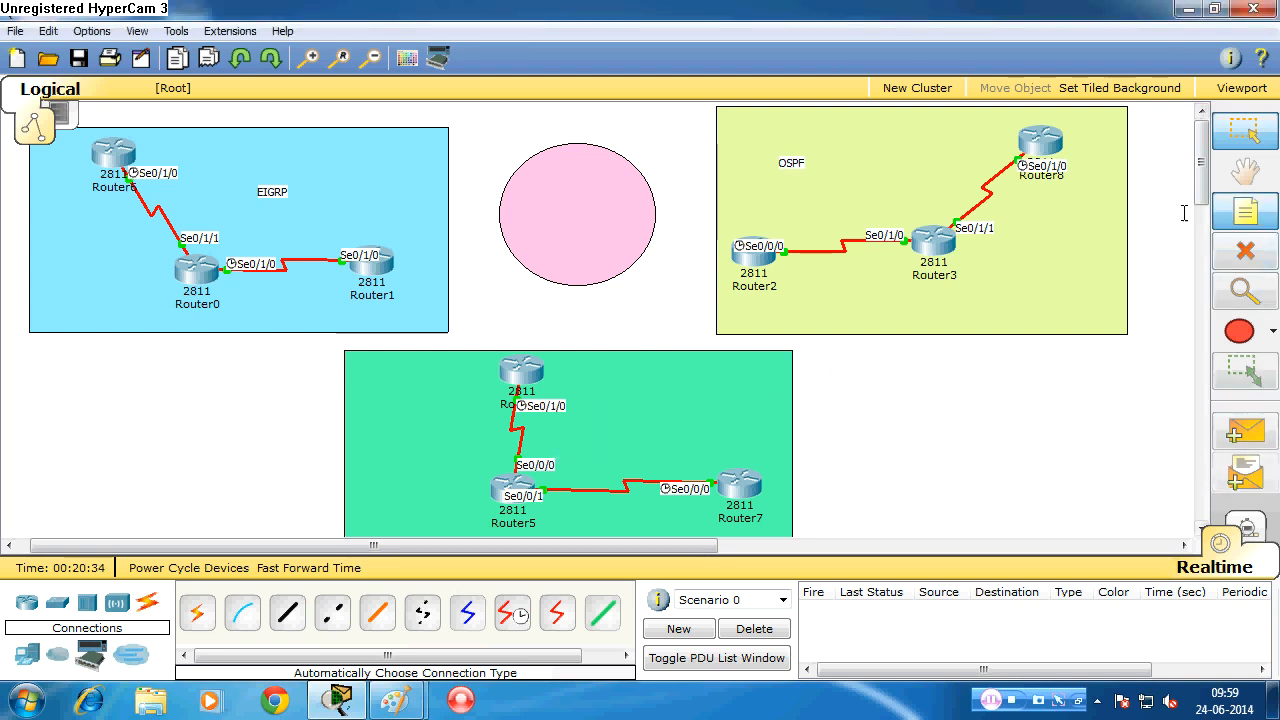
pyautogui.click(617, 395)
pyautogui.write('RIp')
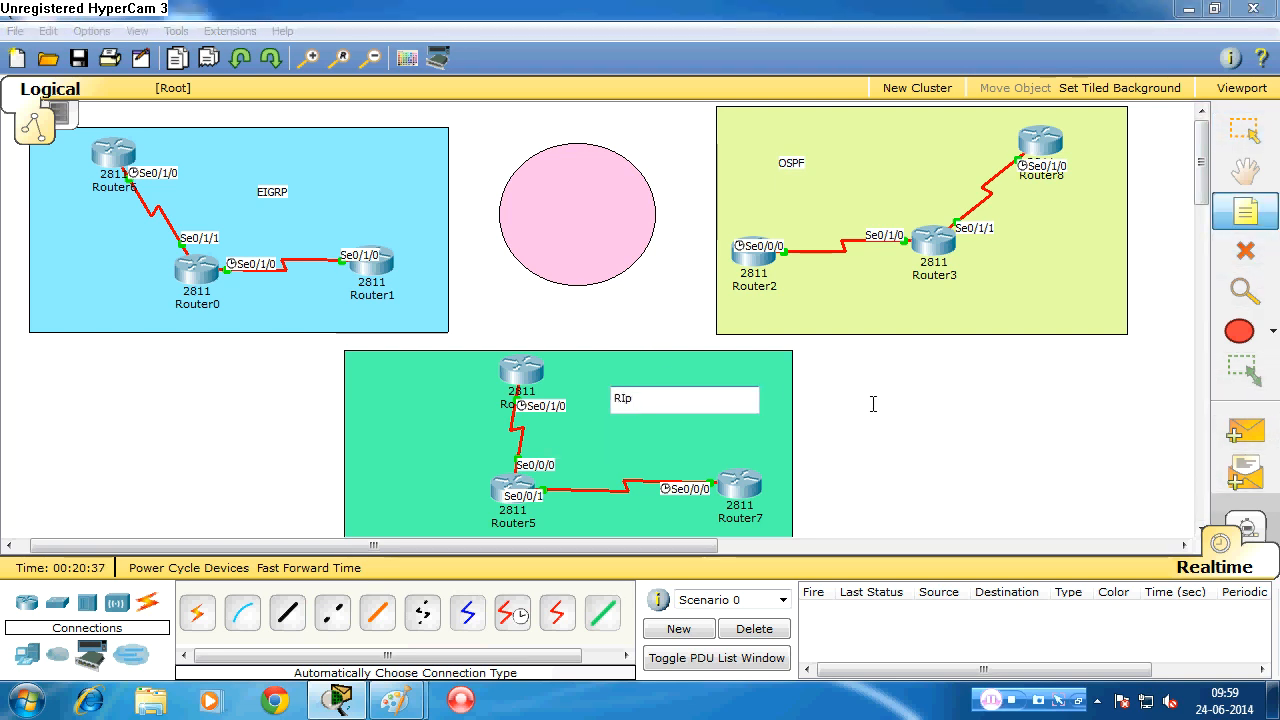
pyautogui.write('=')
pyautogui.write('P')
pyautogui.press('Escape')
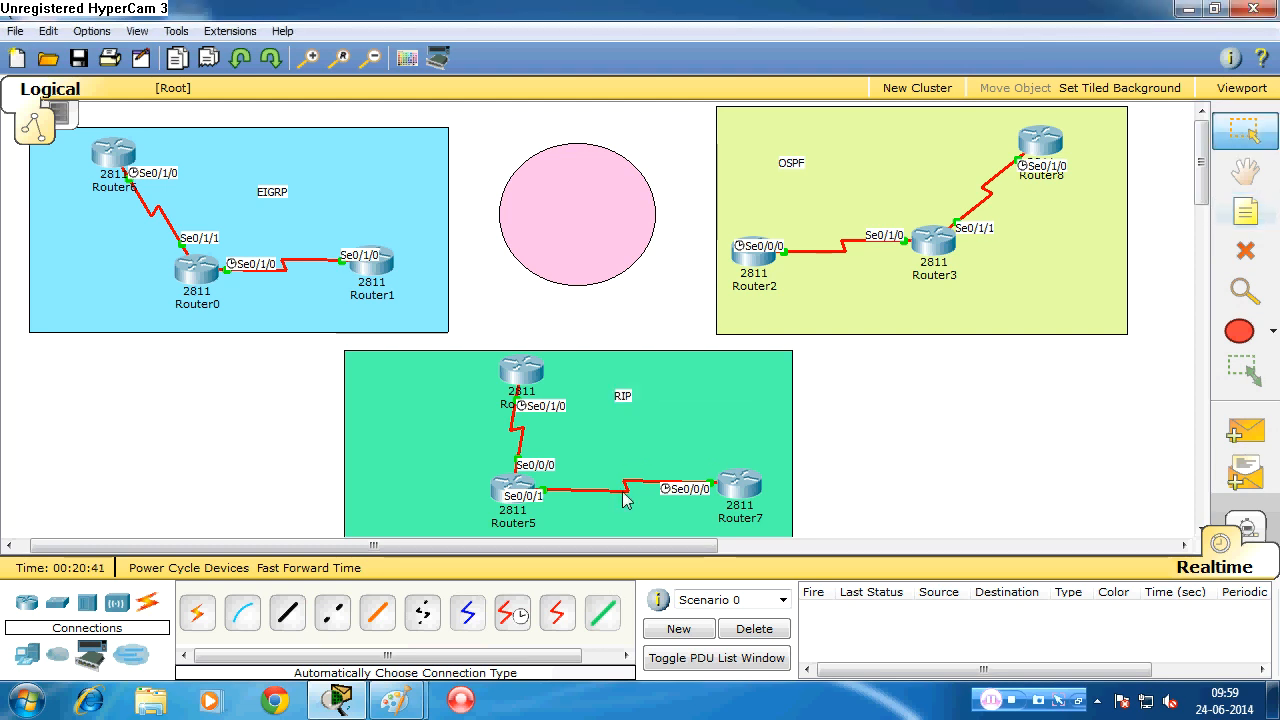
# - Place a 2811 router inside the pink circle
pyautogui.click(27, 603)
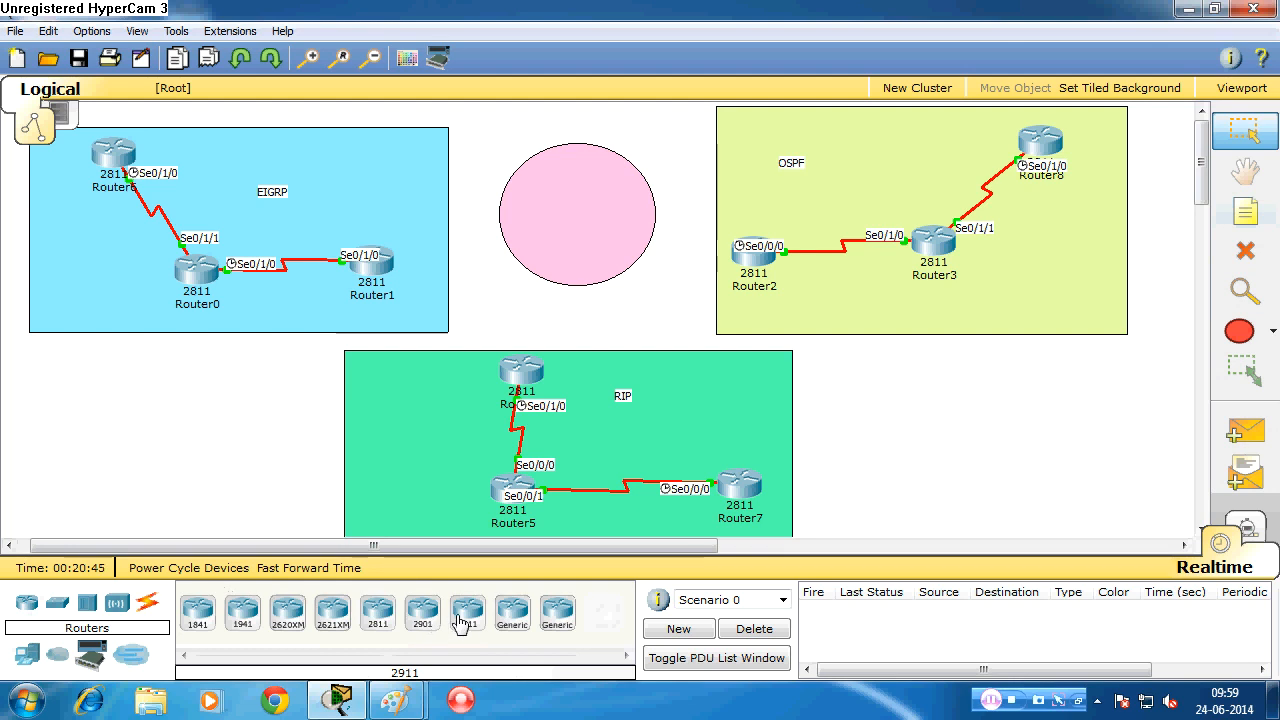
pyautogui.click(377, 610)
pyautogui.click(566, 210)
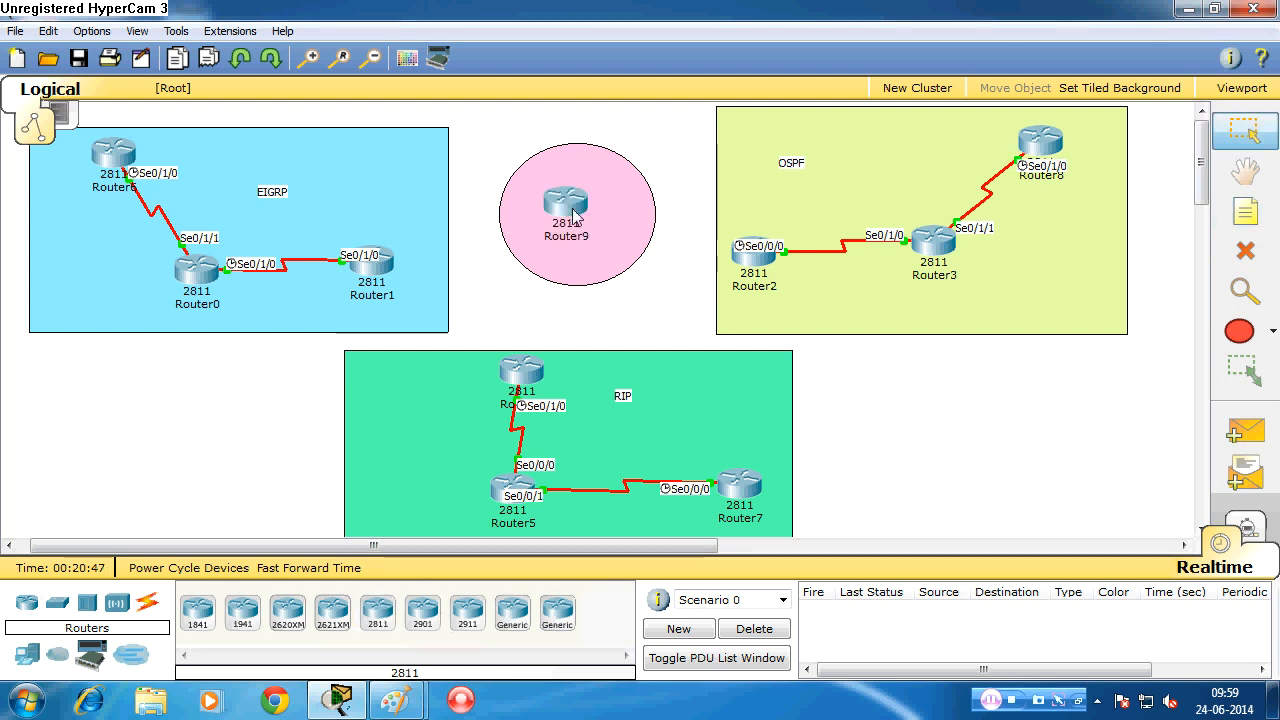
# - Install WIC-2T serial modules in the free WIC slots of the router in the pink circle
pyautogui.click(576, 210)
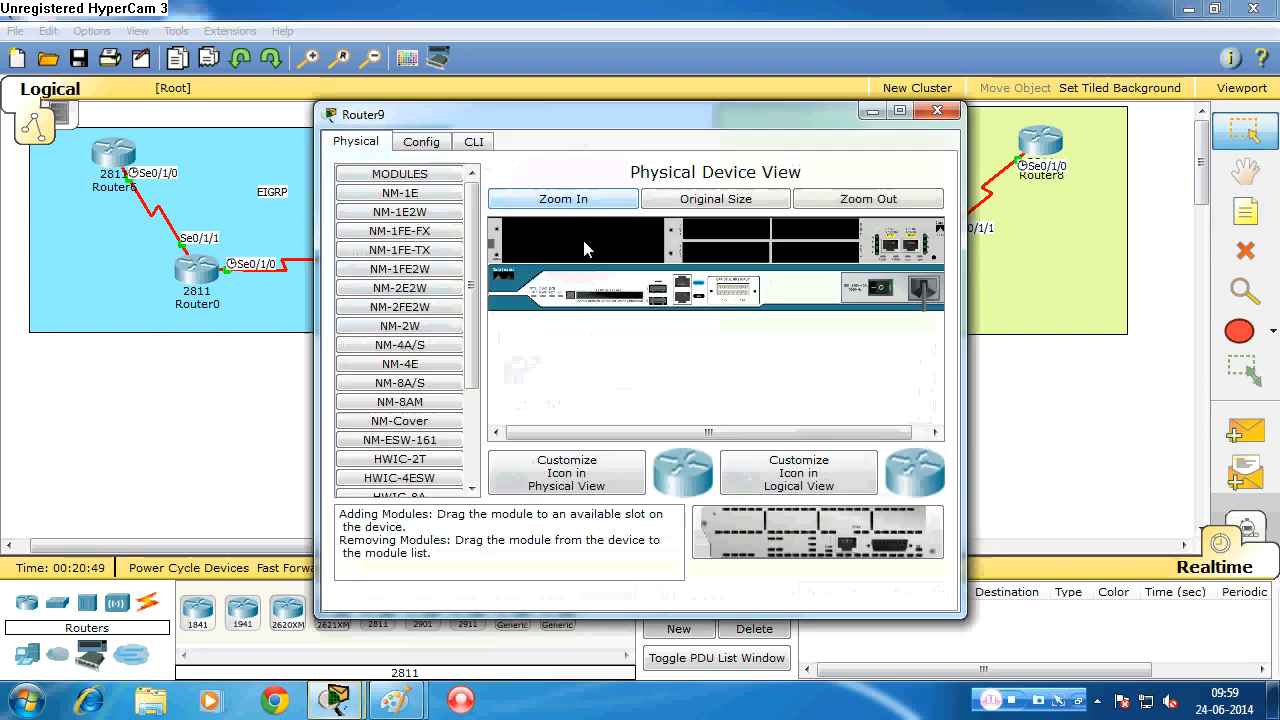
pyautogui.scroll(-3, 420, 334)
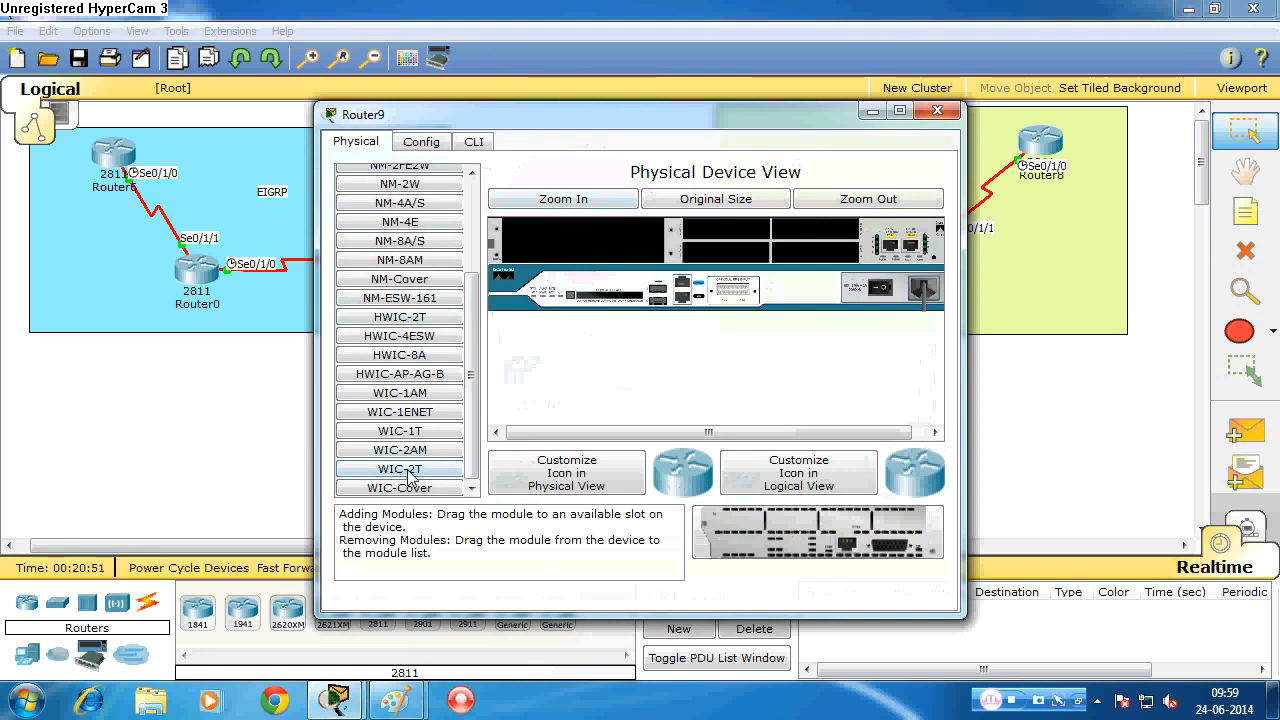
pyautogui.moveTo(407, 471); pyautogui.dragTo(708, 252)
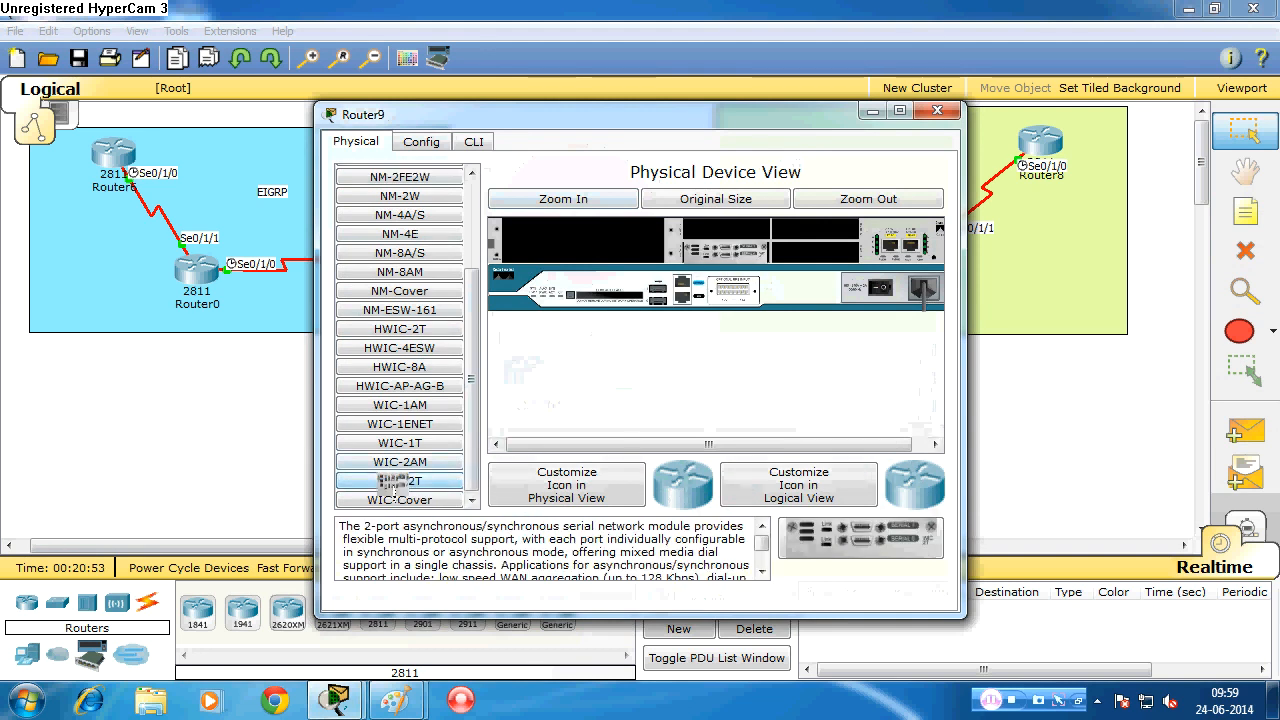
pyautogui.moveTo(393, 487); pyautogui.dragTo(778, 257)
pyautogui.moveTo(442, 484); pyautogui.dragTo(722, 250)
pyautogui.click(937, 110)
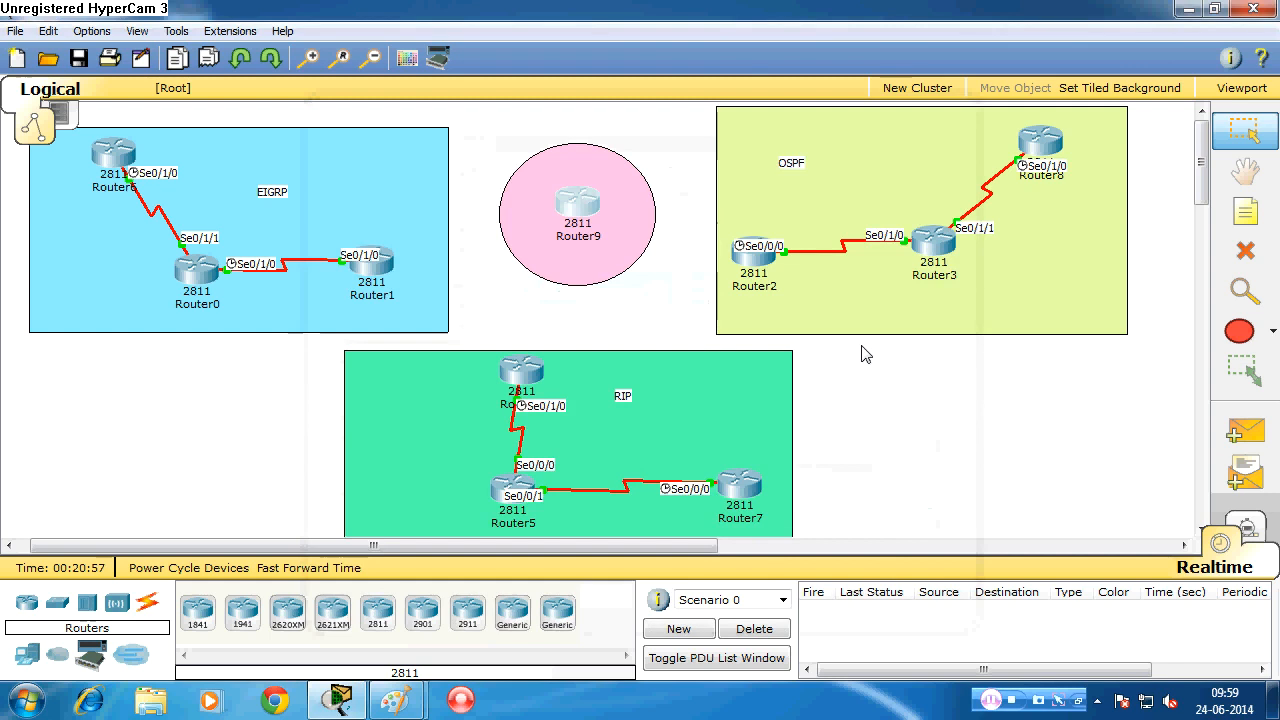
# - Connect Router1 in the EIGRP area to Router9 using the automatic connection type
pyautogui.click(150, 604)
pyautogui.click(197, 612)
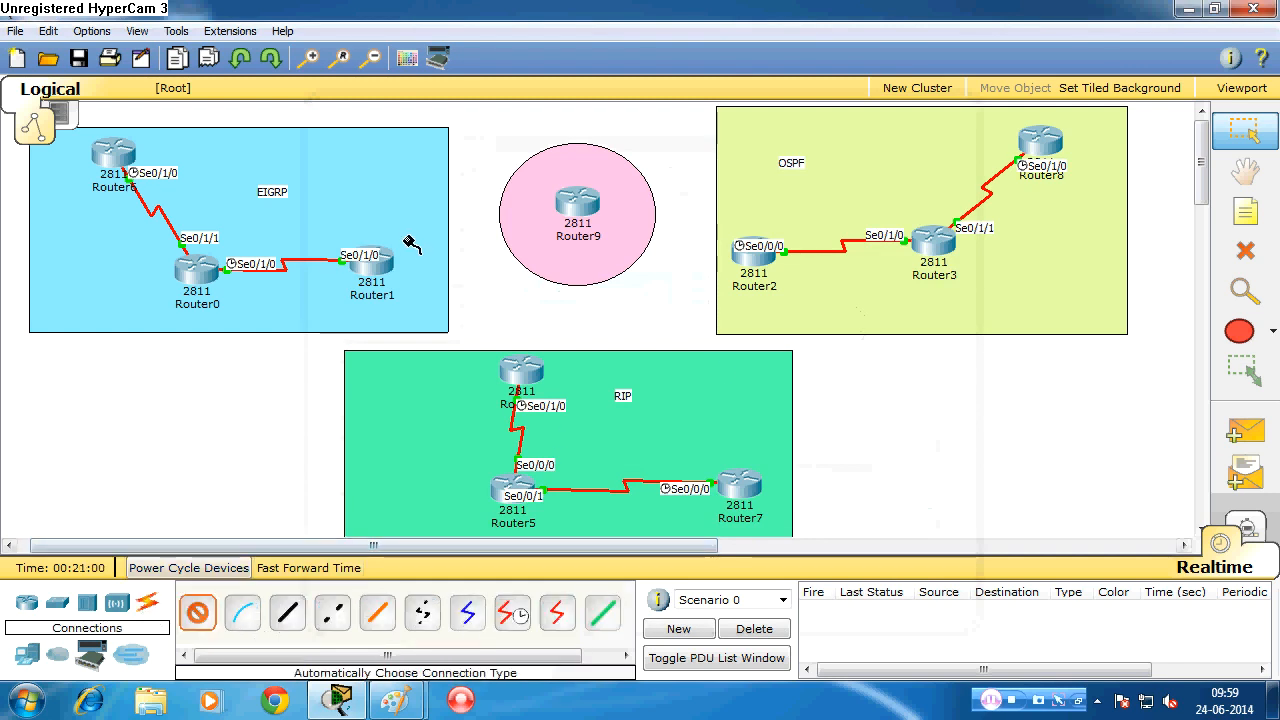
pyautogui.click(380, 258)
pyautogui.click(582, 215)
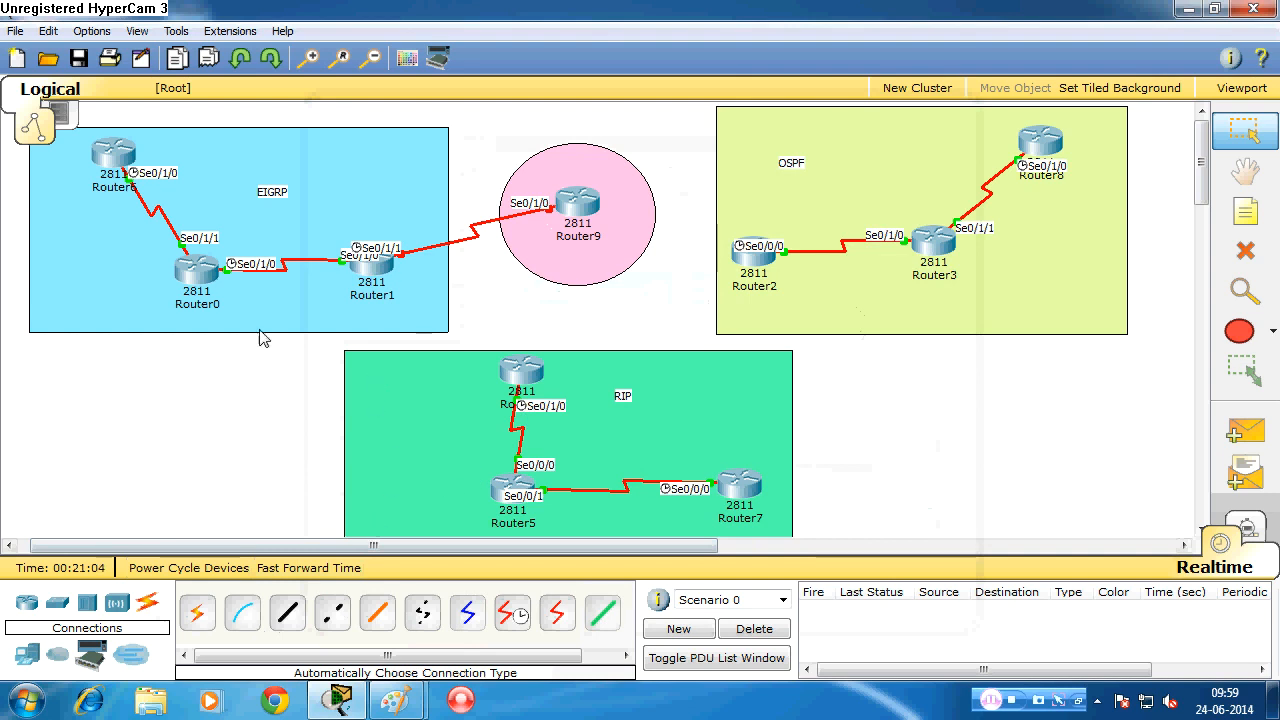
pyautogui.moveTo(540, 120); pyautogui.dragTo(90, 338)
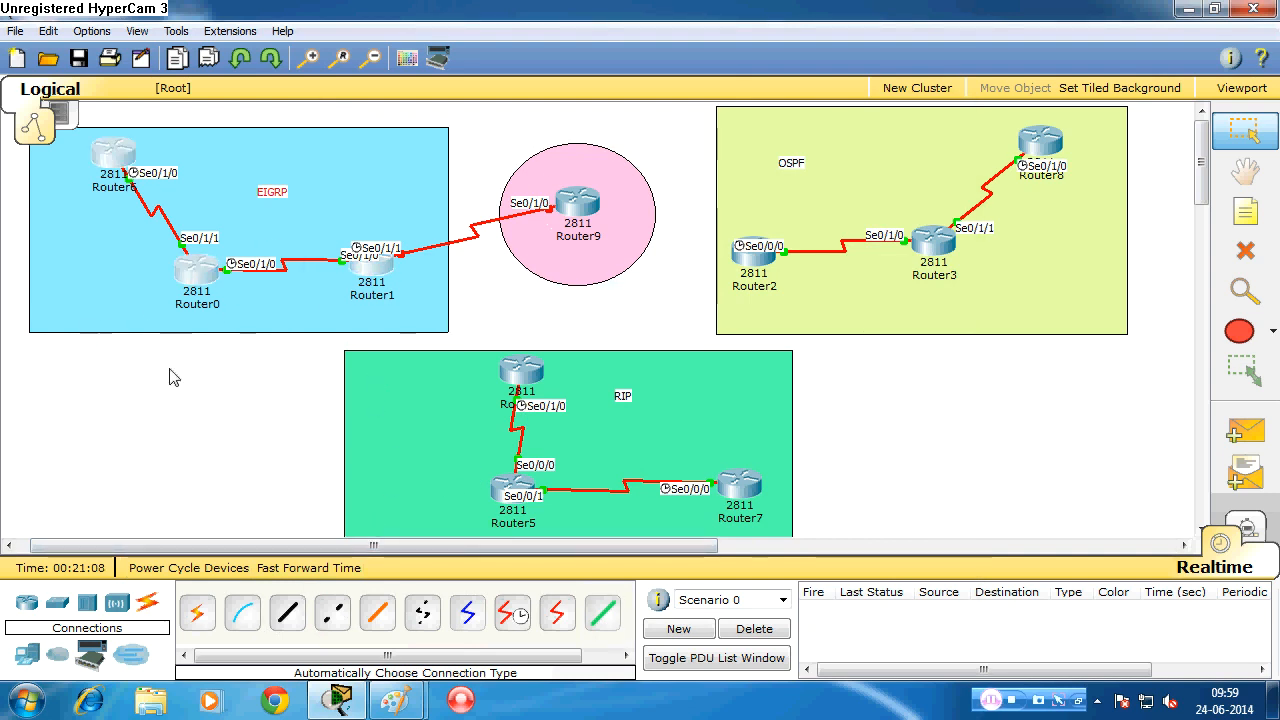
pyautogui.click(230, 390)
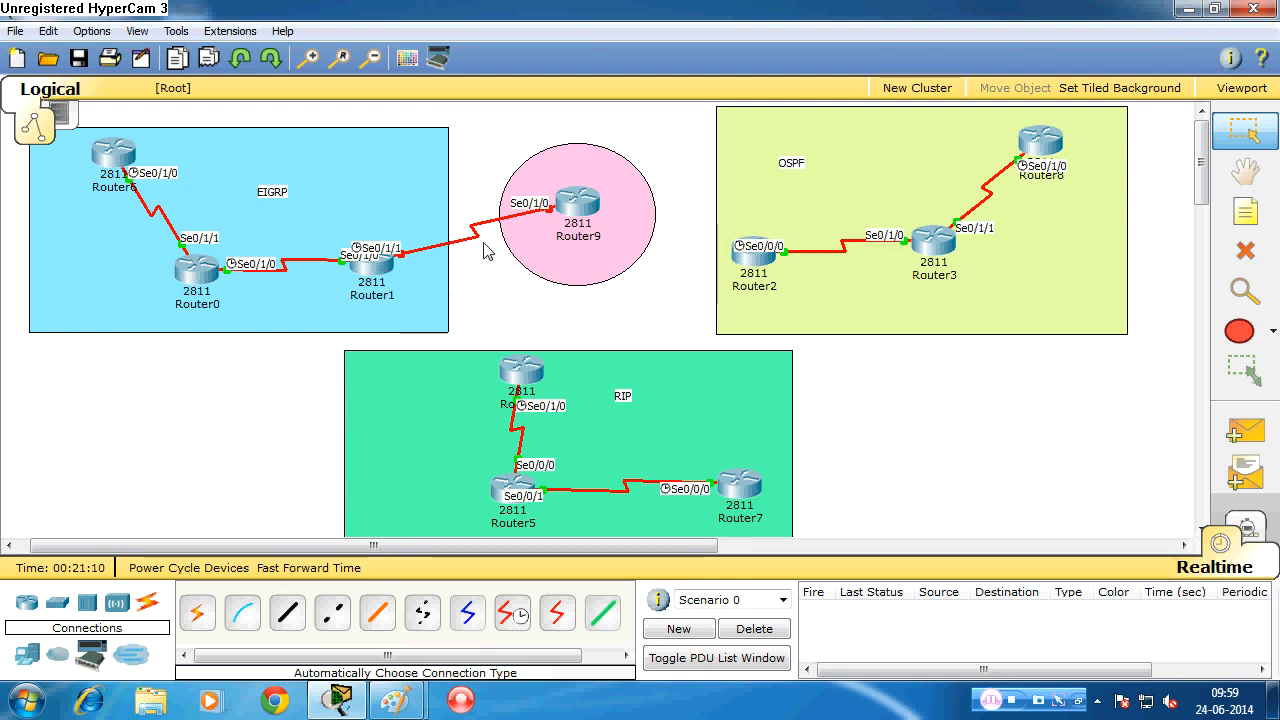
# - Open Router1's command line beside the topology and enter privileged mode followed by global configuration mode
pyautogui.click(381, 272)
pyautogui.moveTo(590, 118); pyautogui.dragTo(911, 62)
pyautogui.click(771, 251)
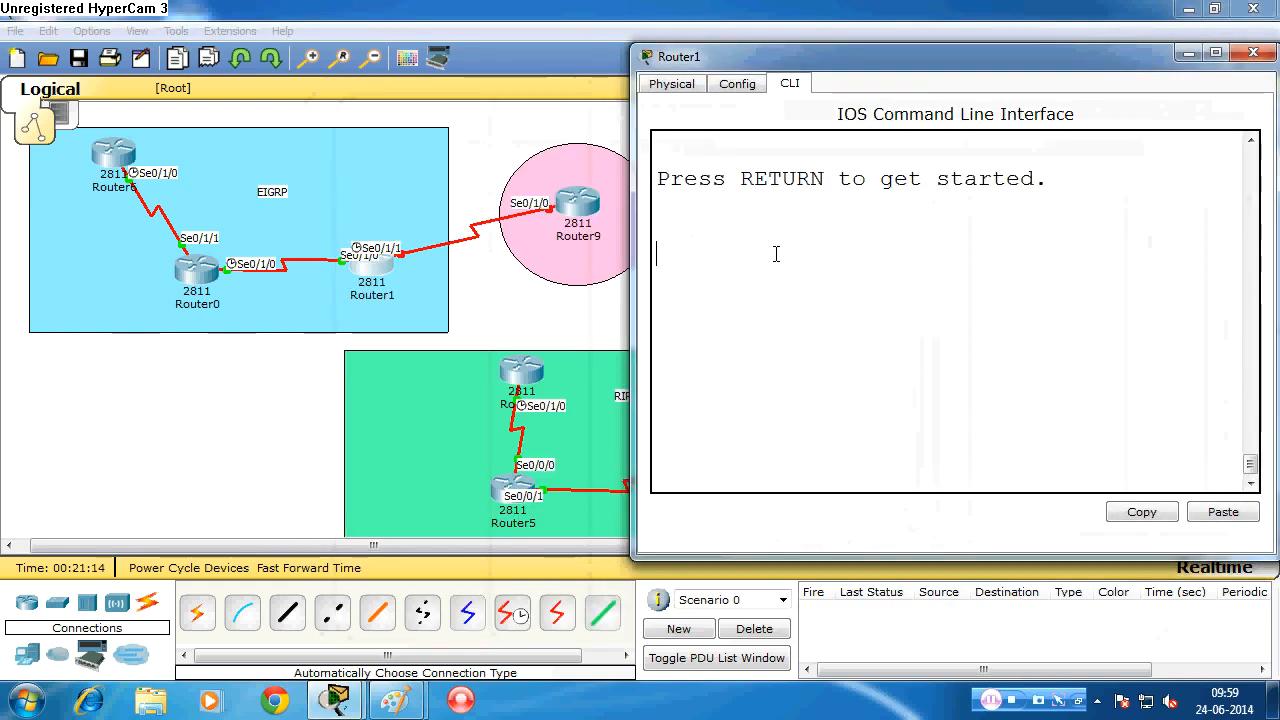
pyautogui.press('Return')
pyautogui.press('Return')
pyautogui.press('Return')
pyautogui.press('Return')
pyautogui.write('en')
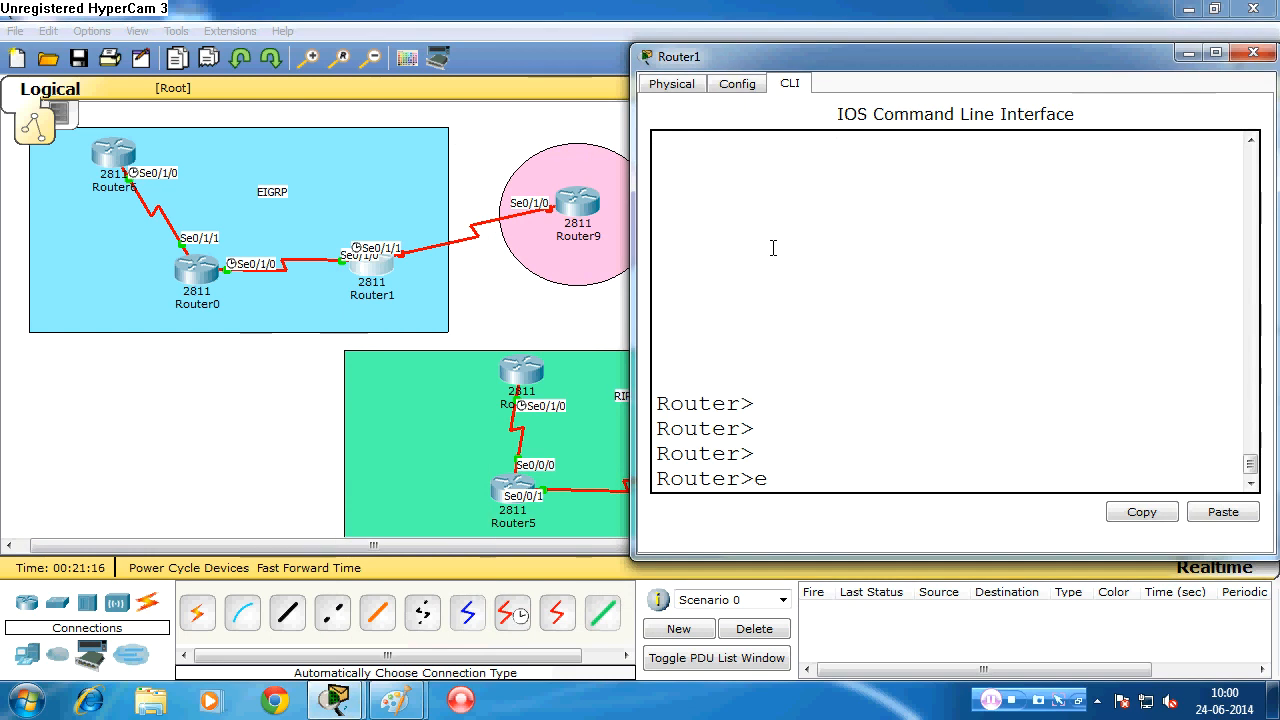
pyautogui.press('Return')
pyautogui.press('Return')
pyautogui.press('Return')
pyautogui.write('conf')
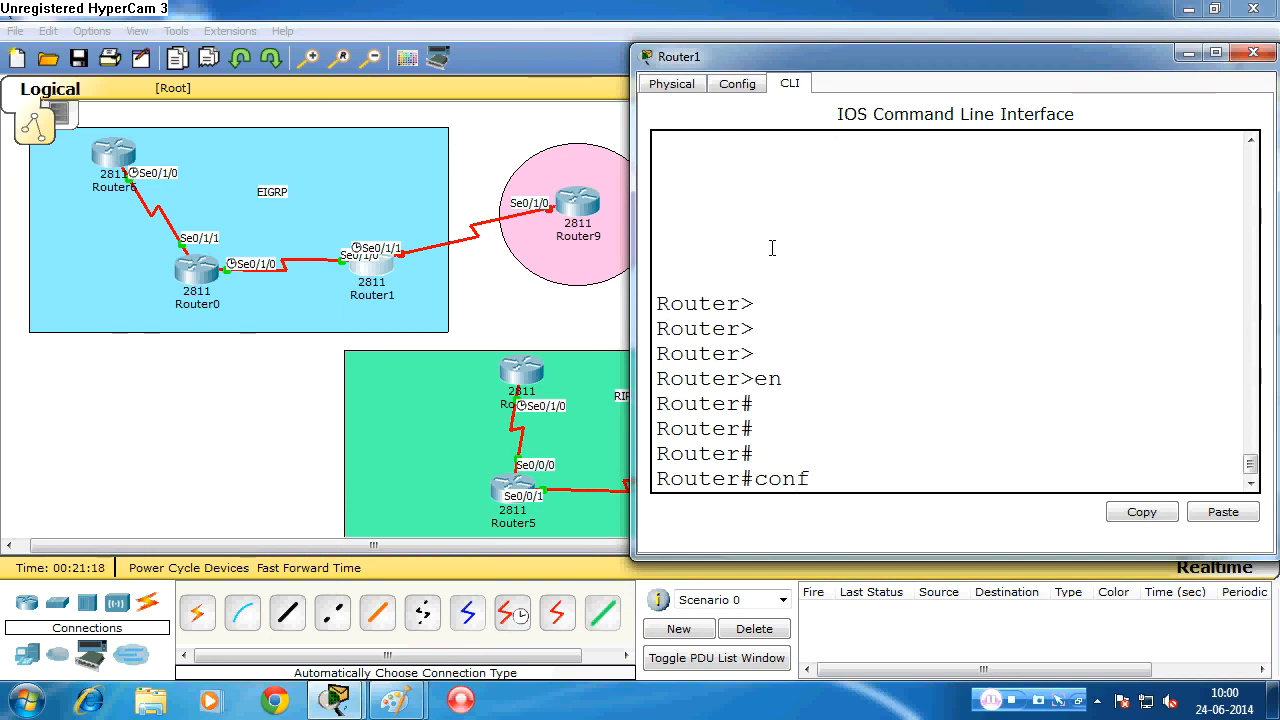
pyautogui.write('ig t')
pyautogui.press('Return')
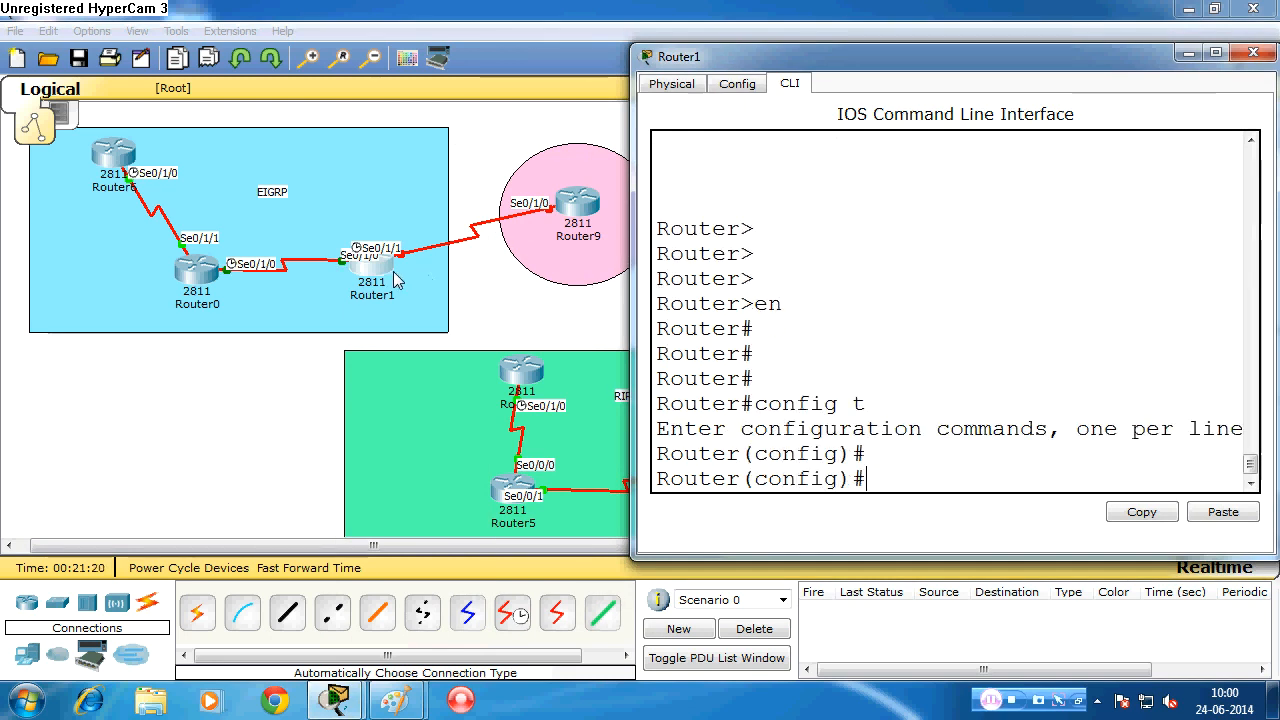
# - Move Router1 slightly higher within the EIGRP area to separate its overlapping port labels
pyautogui.moveTo(385, 268); pyautogui.dragTo(379, 226)
pyautogui.click(379, 226)
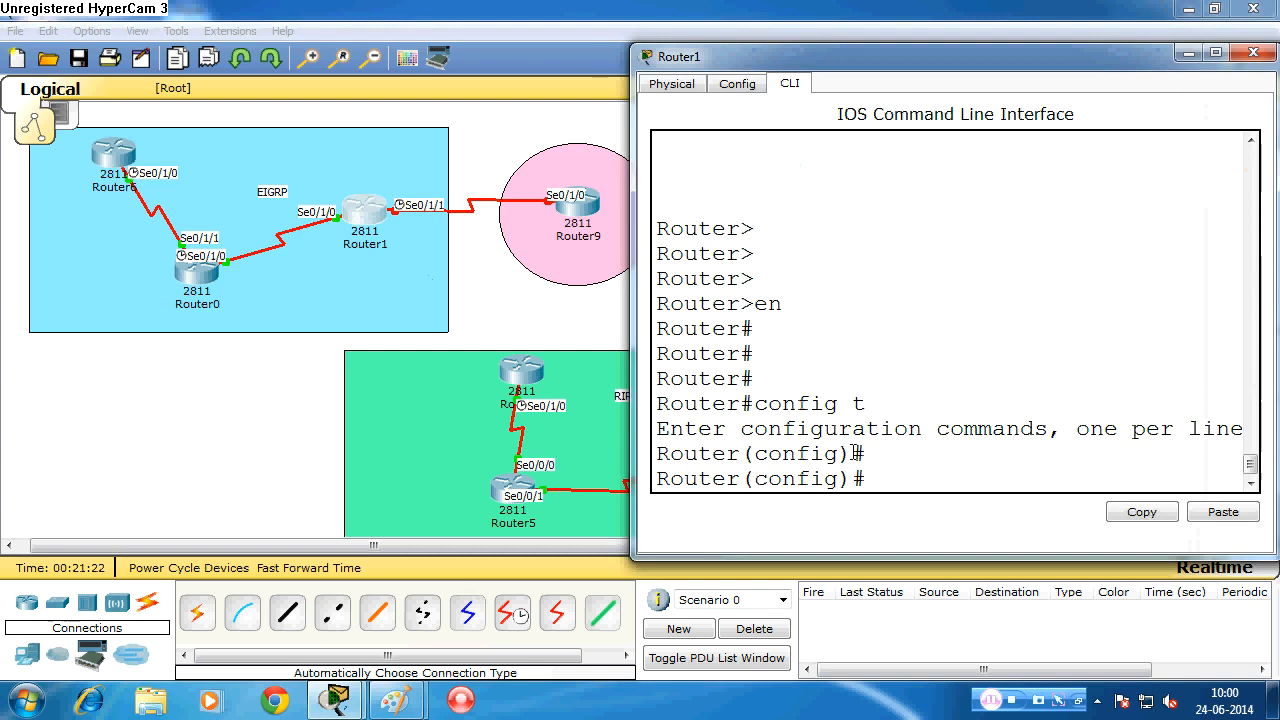
# - Assign IP address 70.0.0.1 with mask 255.0.0.0 to Router1's serial 0/1/1 interface and enable the interface
pyautogui.write('inter ser 0/1/1')
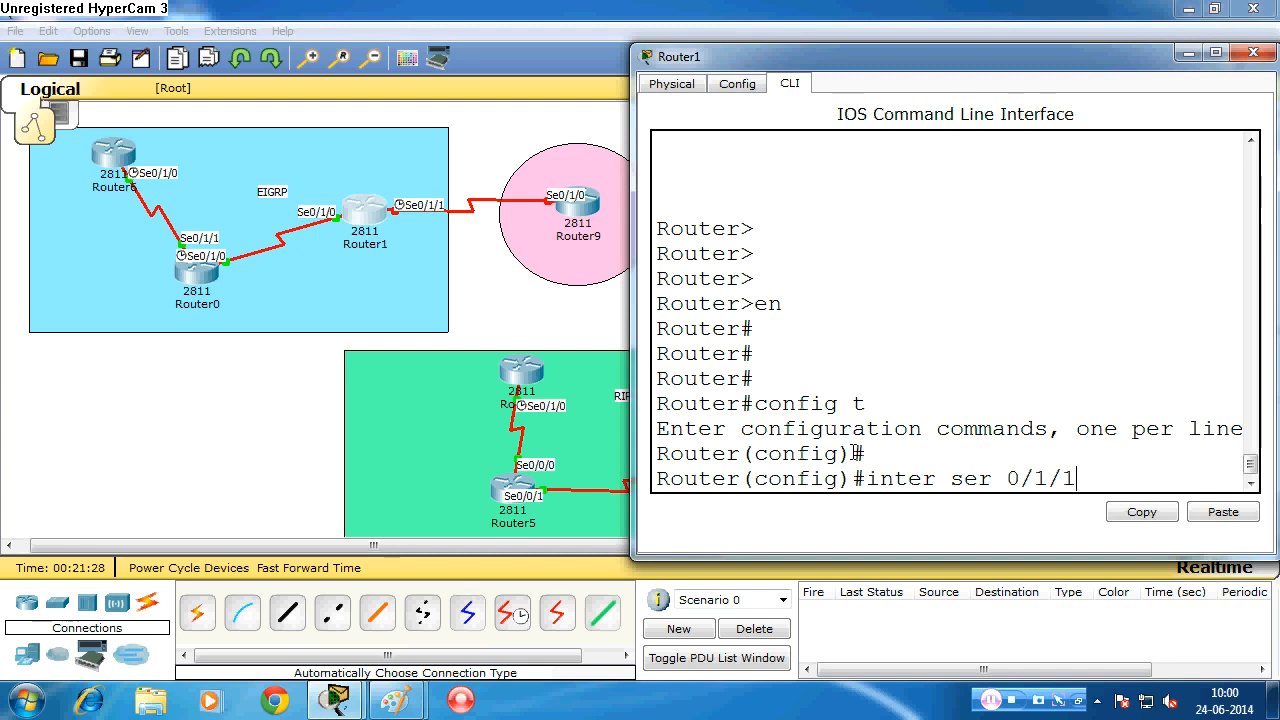
pyautogui.press('Return')
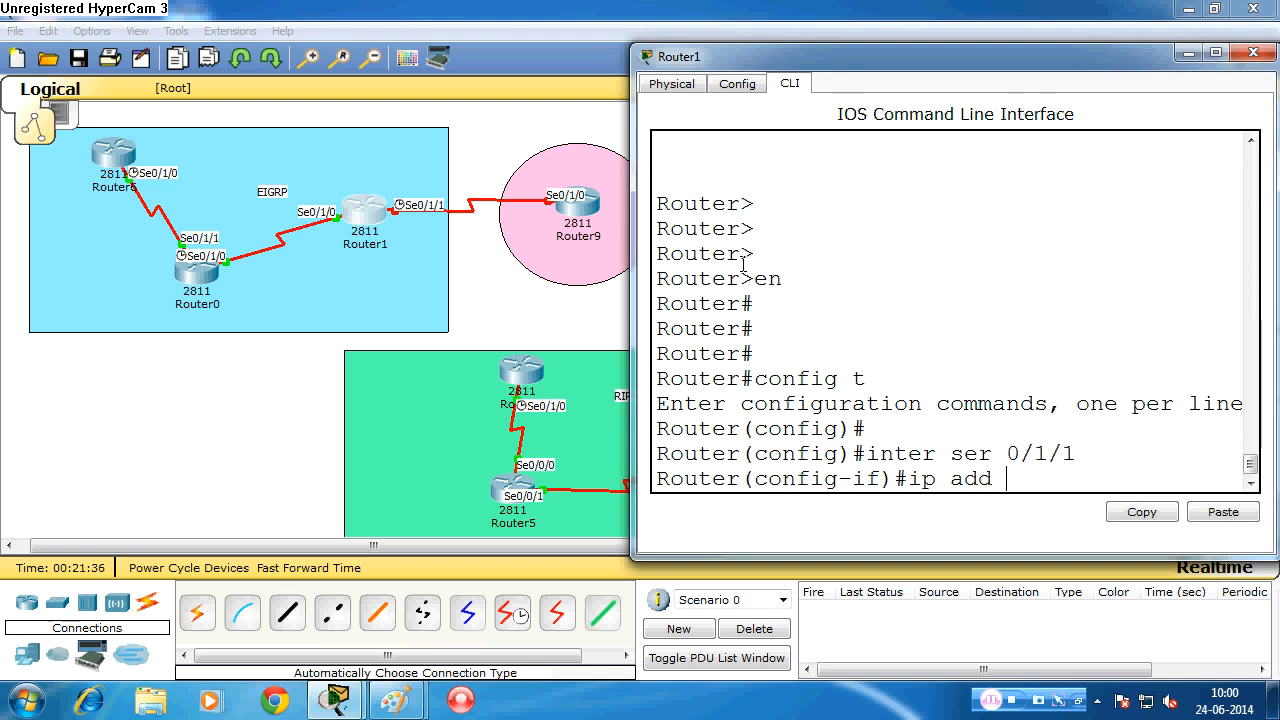
pyautogui.write('ip add 70.0.0.1 255.0.0.')
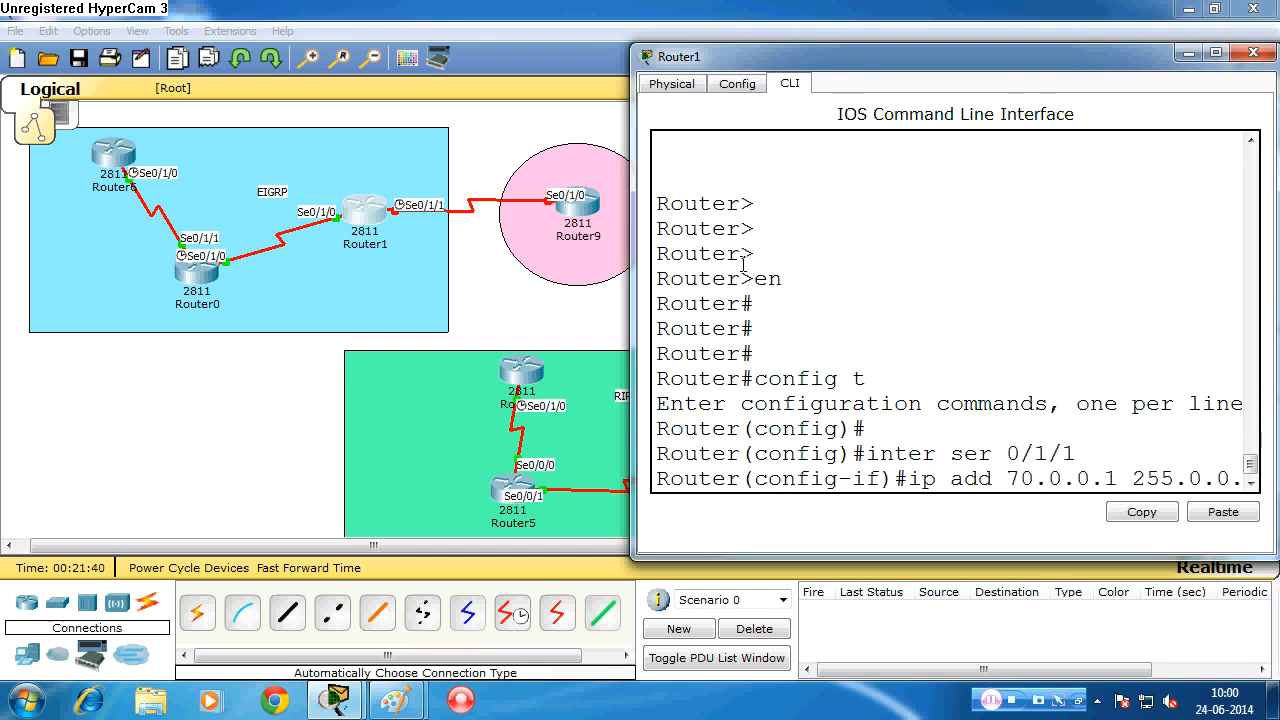
pyautogui.press('Return')
pyautogui.write('no s')
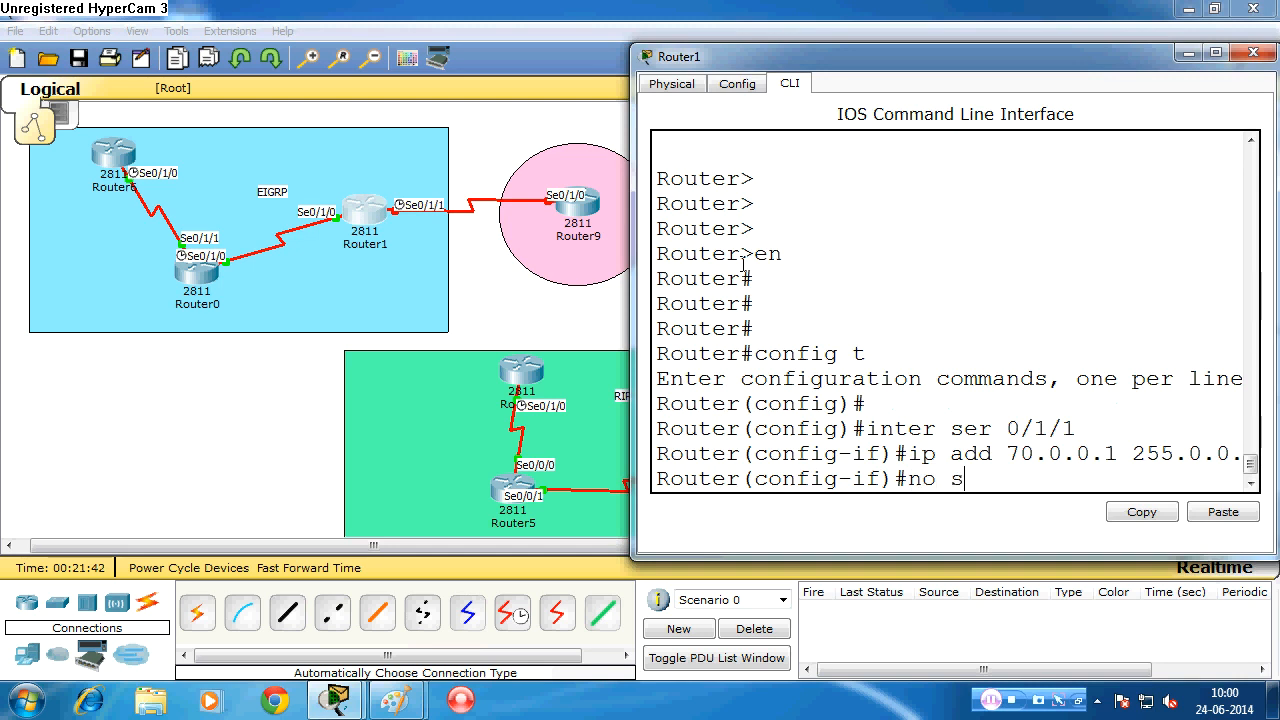
pyautogui.write('hut')
pyautogui.press('Return')
pyautogui.press('Return')
pyautogui.press('Return')
# - Try to set the clock rate of Router1's serial 0/1/1 interface to 6400
pyautogui.write('clk')
pyautogui.press('Tab')
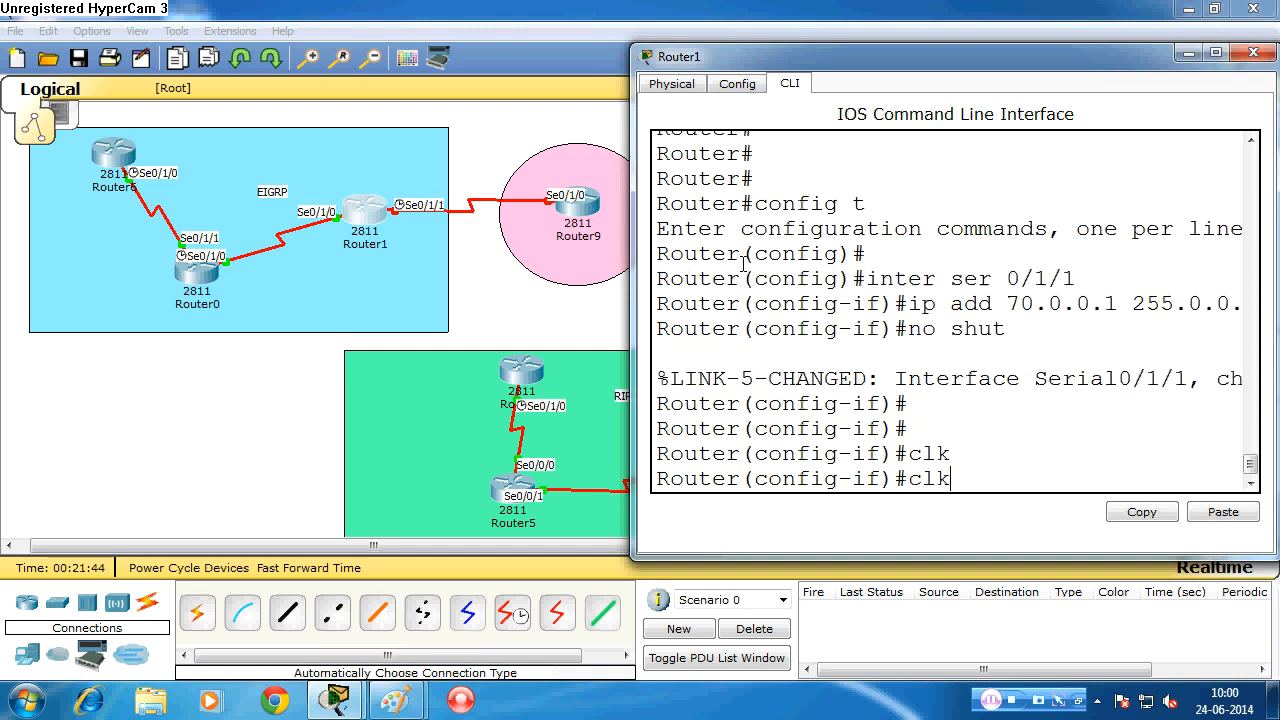
pyautogui.press('BackSpace')
pyautogui.press('Tab')
pyautogui.write('r')
pyautogui.press('Tab')
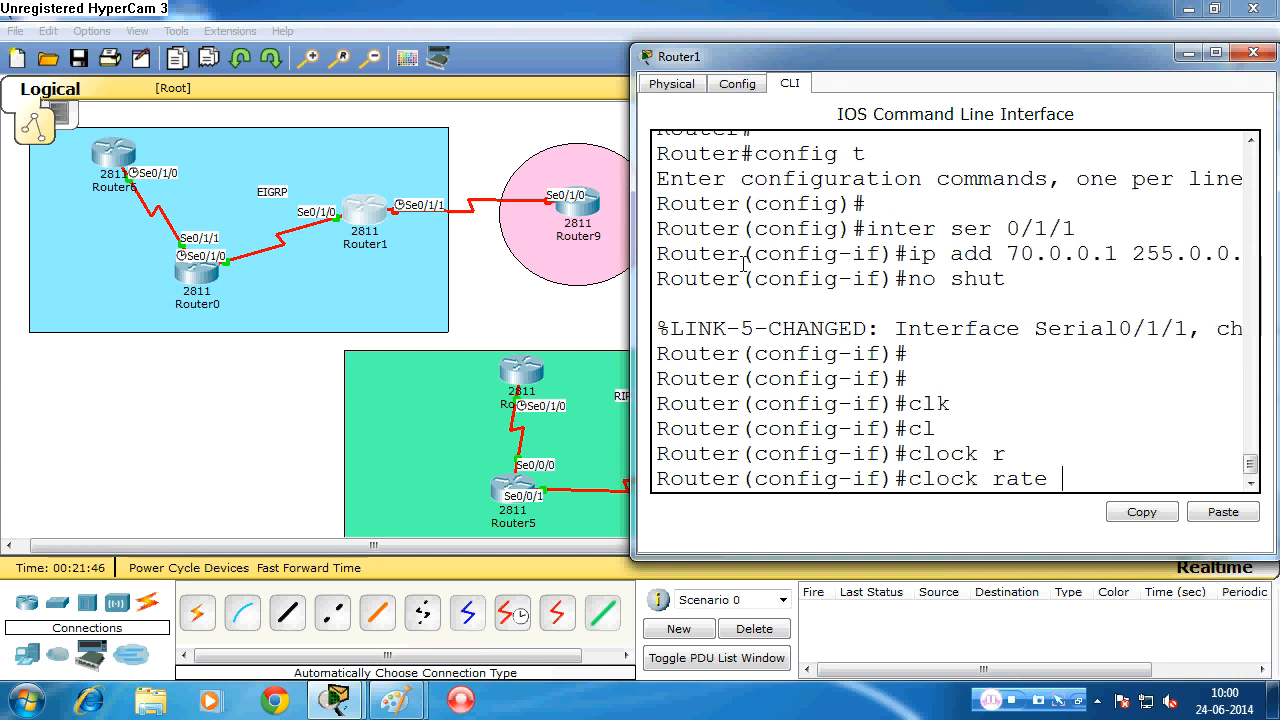
pyautogui.write('6400')
pyautogui.press('Return')
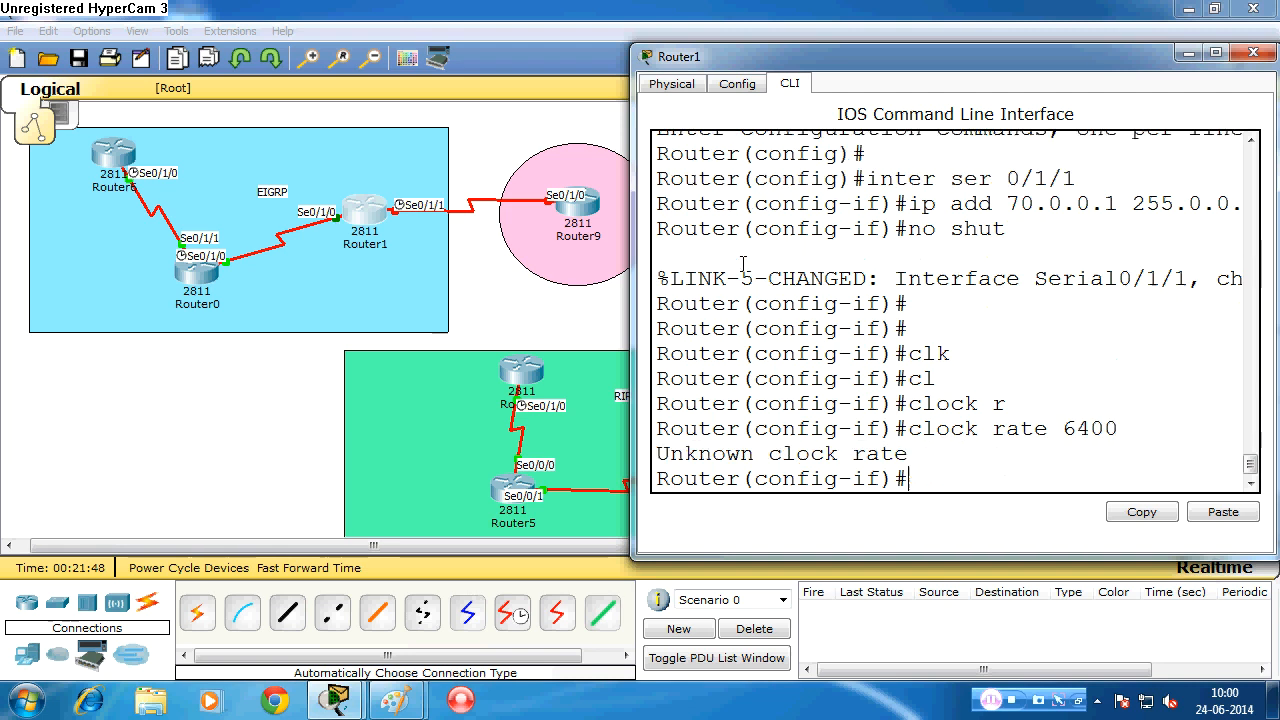
# - Set the clock rate of Router1's serial 0/1/1 interface to 64000 and save the configuration with do wr
pyautogui.press('Up')
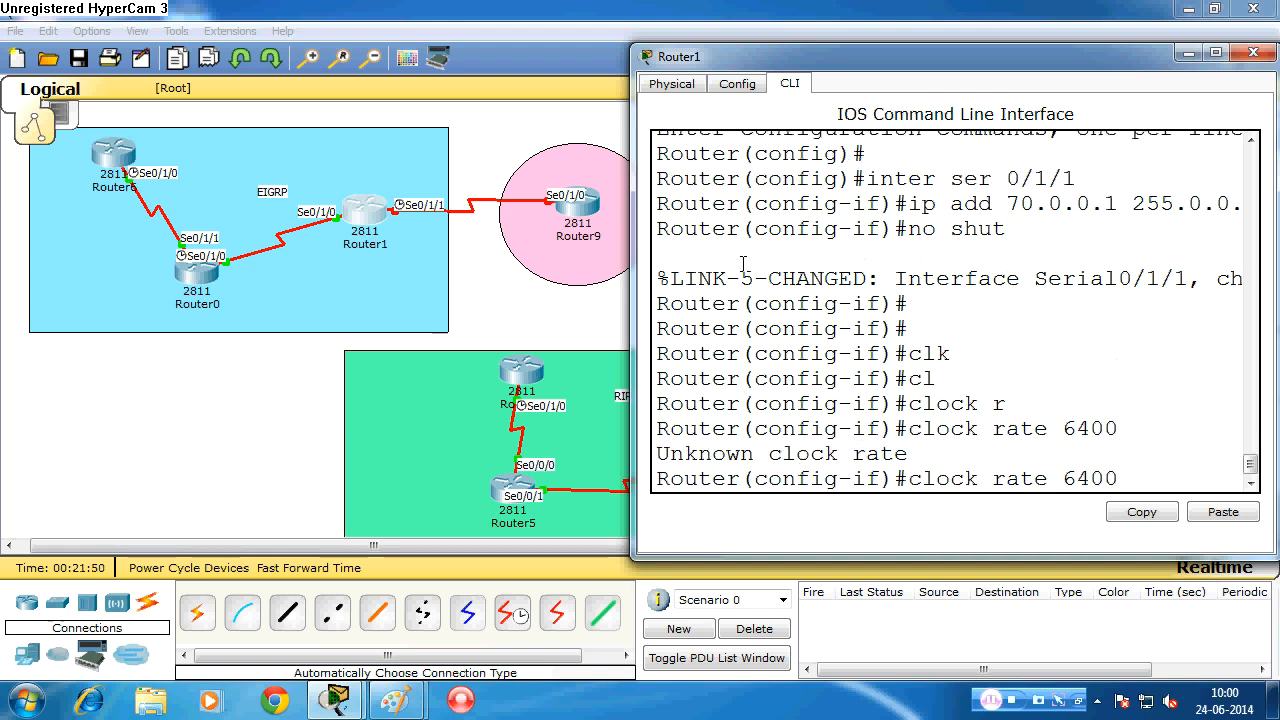
pyautogui.press('Return')
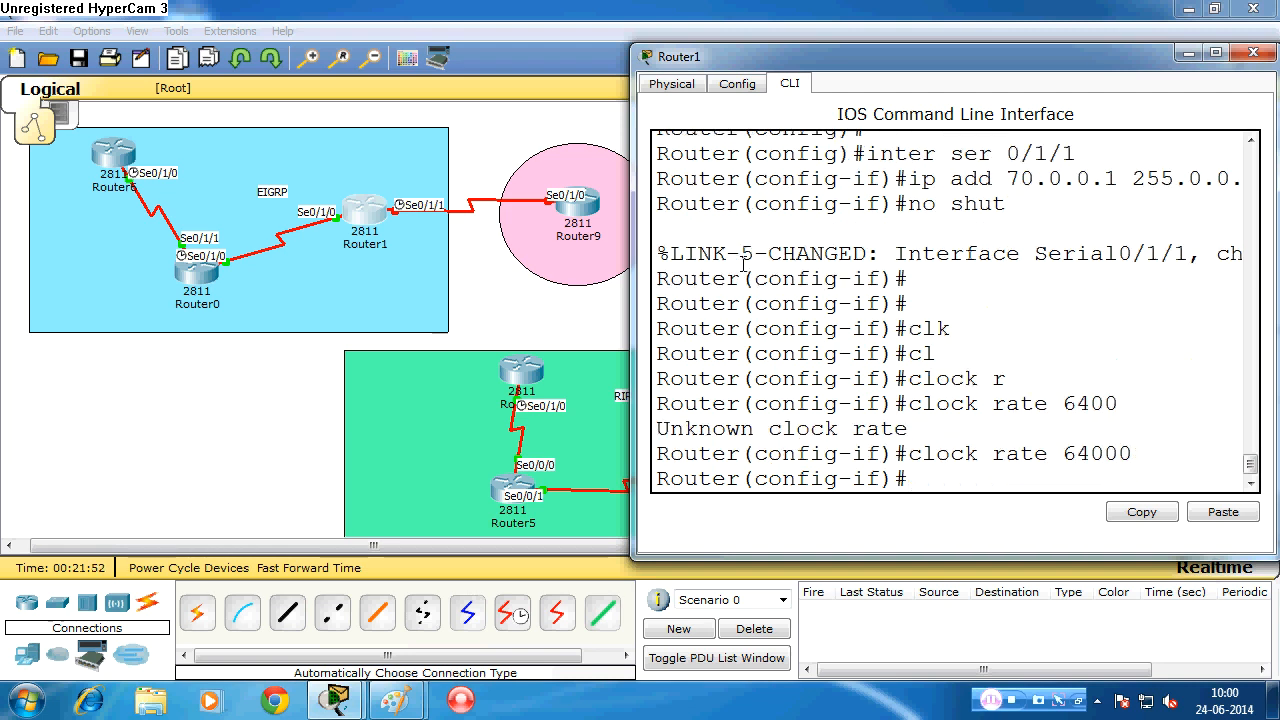
pyautogui.write('do wr')
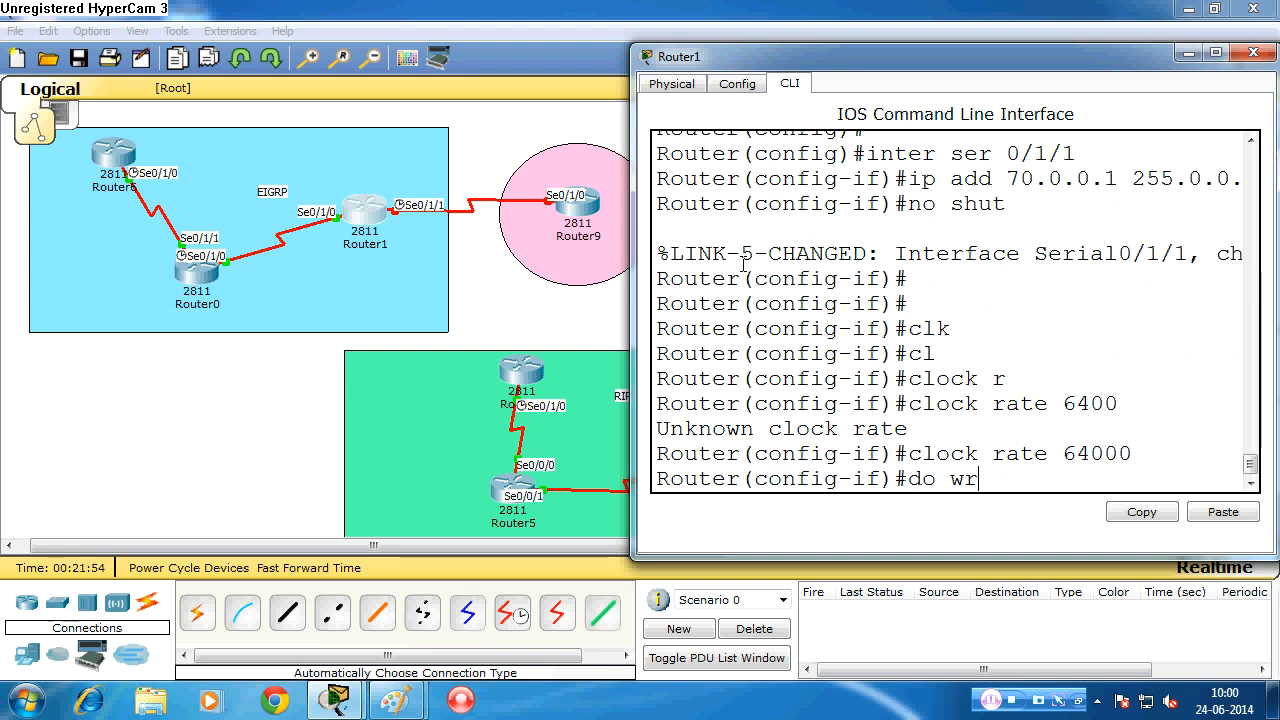
pyautogui.press('Return')
pyautogui.press('Return')
pyautogui.press('Return')
pyautogui.press('Return')
pyautogui.press('Return')
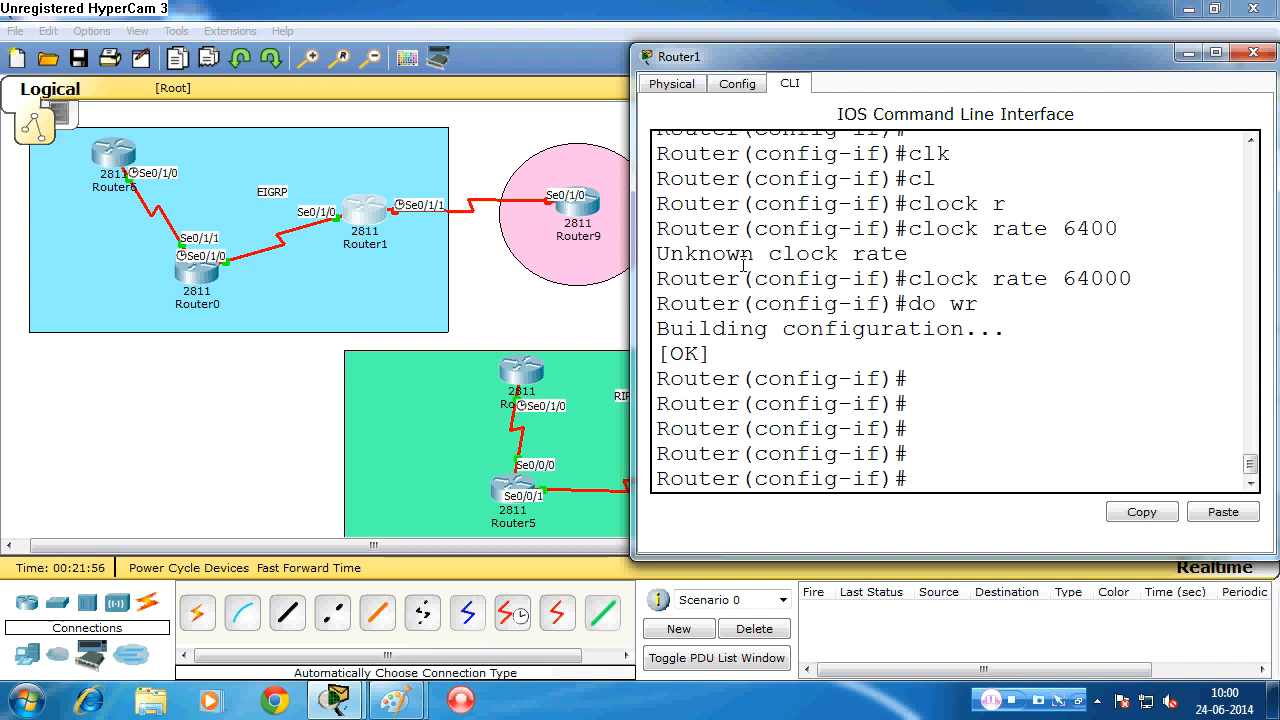
# - Start EIGRP process 10 on Router1 and try to advertise network 70.0.0.0 with a wildcard mask
pyautogui.write('router eigpr')
pyautogui.press('BackSpace')
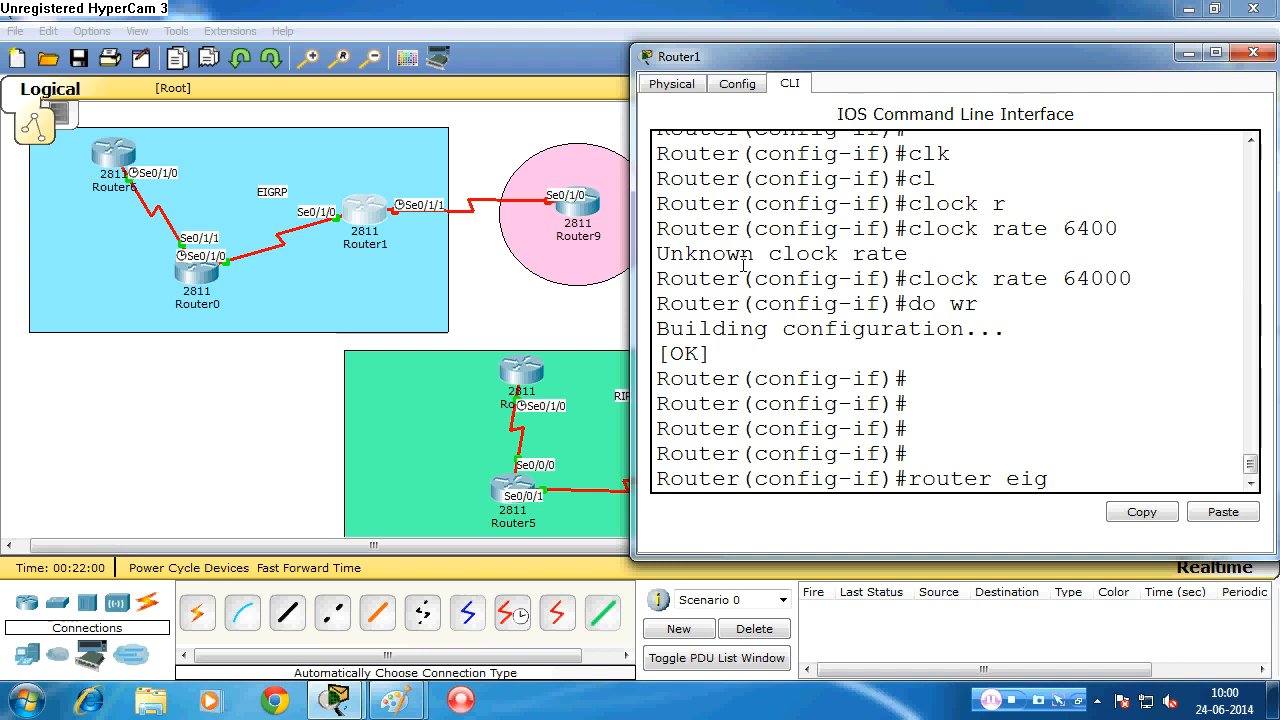
pyautogui.write('rp 10')
pyautogui.press('Return')
pyautogui.write('ne')
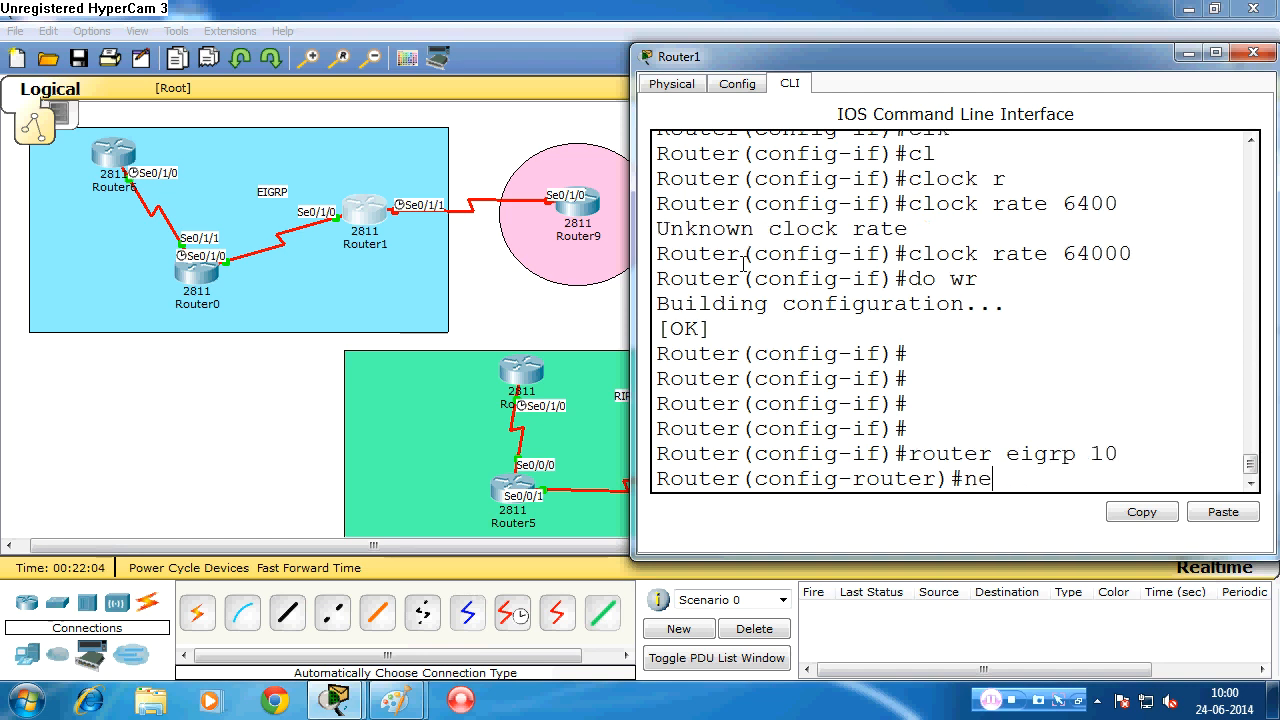
pyautogui.write('t')
pyautogui.write(' 70.0.0.0 0.255.2')
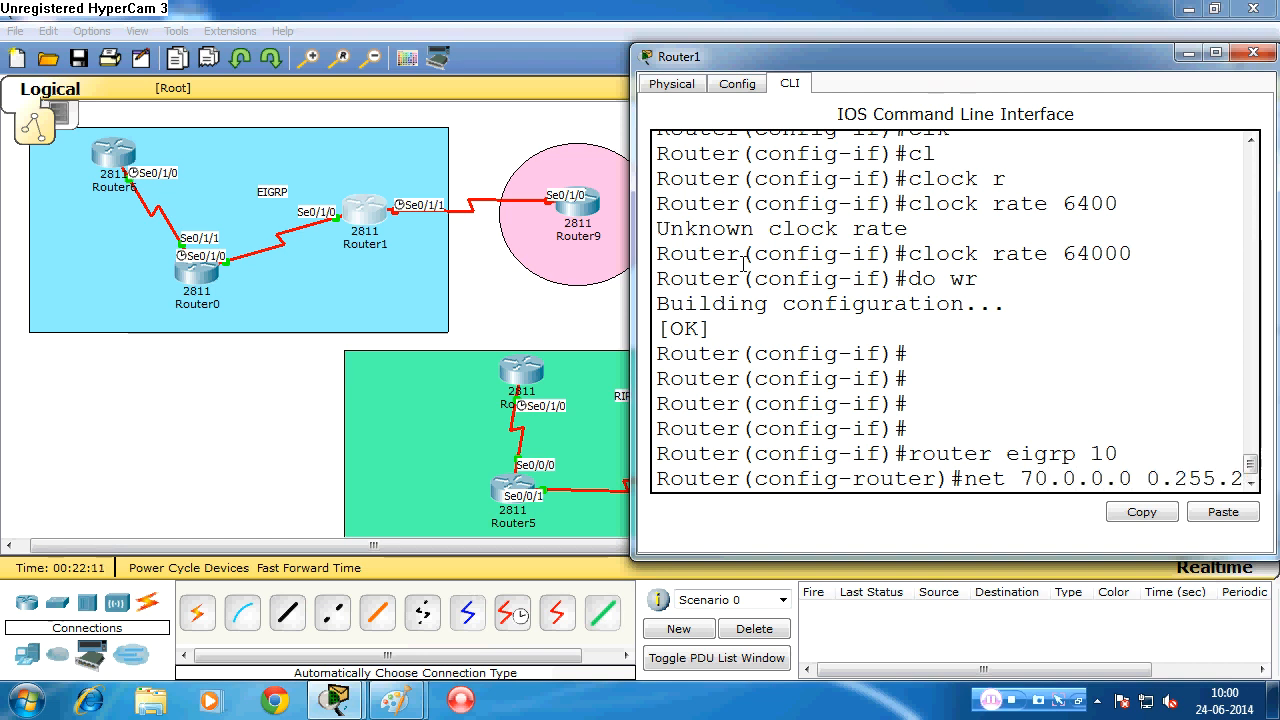
pyautogui.press('Return')
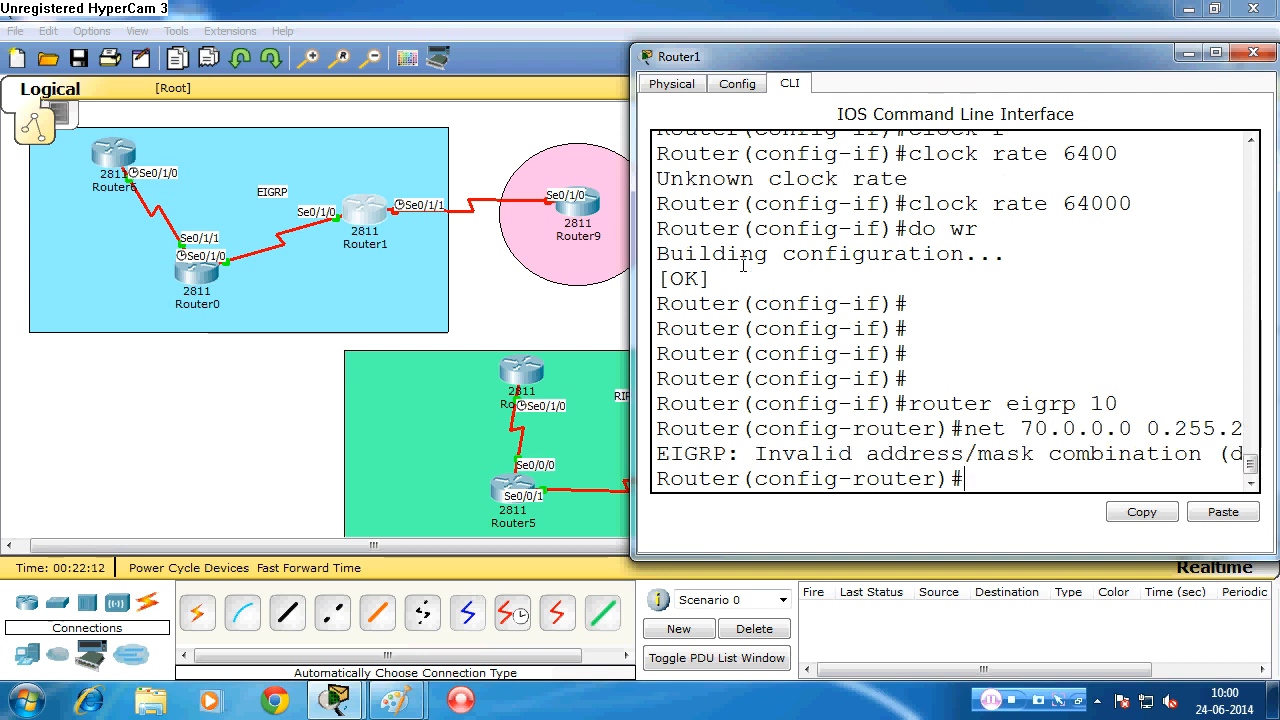
# - Re-enter network 70.0.0.0 with a corrected wildcard mask in Router1's EIGRP 10 process and save the configuration with do wr
pyautogui.press('Up')
pyautogui.press('Return')
pyautogui.press('Return')
pyautogui.press('Return')
pyautogui.press('Return')
pyautogui.press('Return')
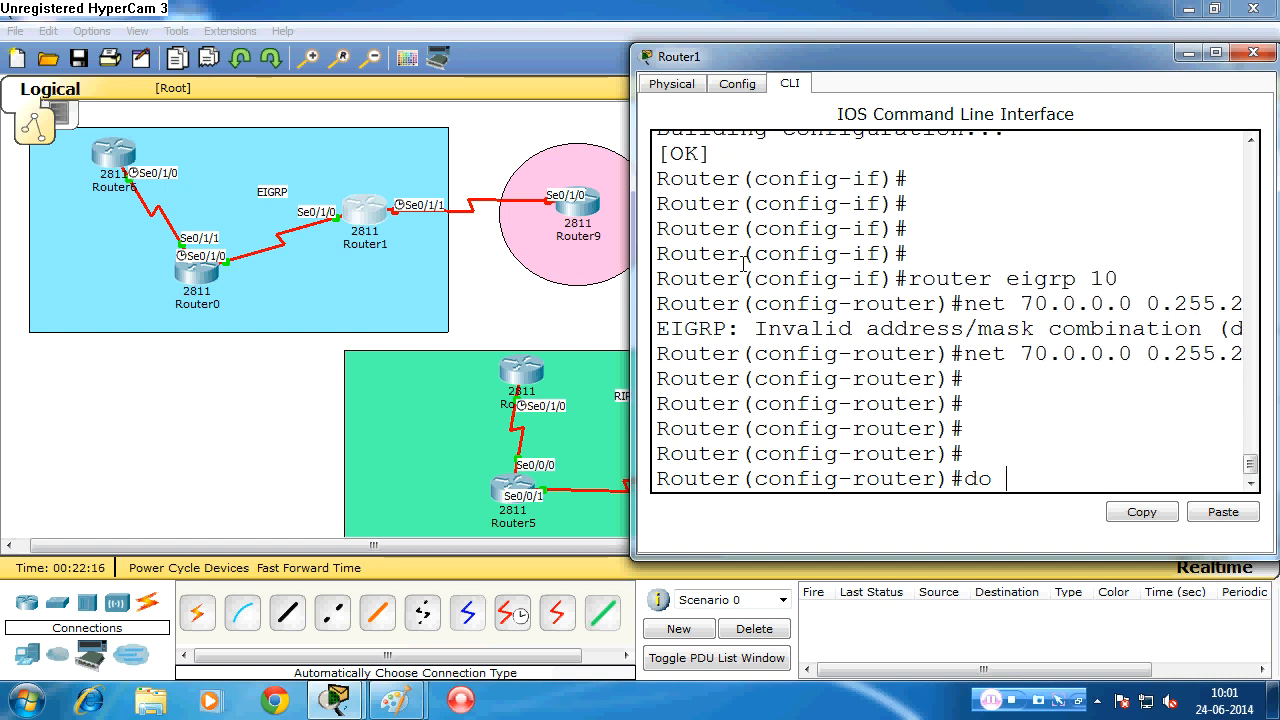
pyautogui.press('Return')
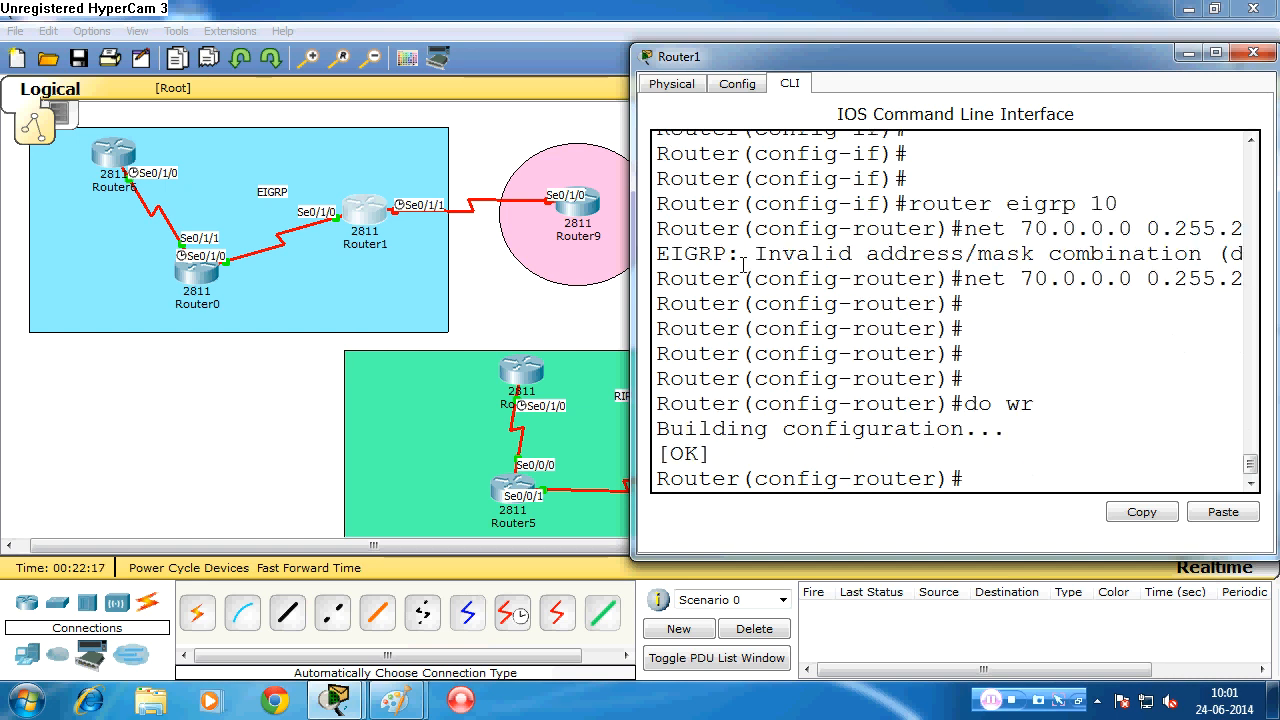
pyautogui.click(1253, 52)
# - Open Router9's command line and decline the initial configuration dialog
pyautogui.click(578, 205)
pyautogui.moveTo(480, 106); pyautogui.dragTo(817, 84)
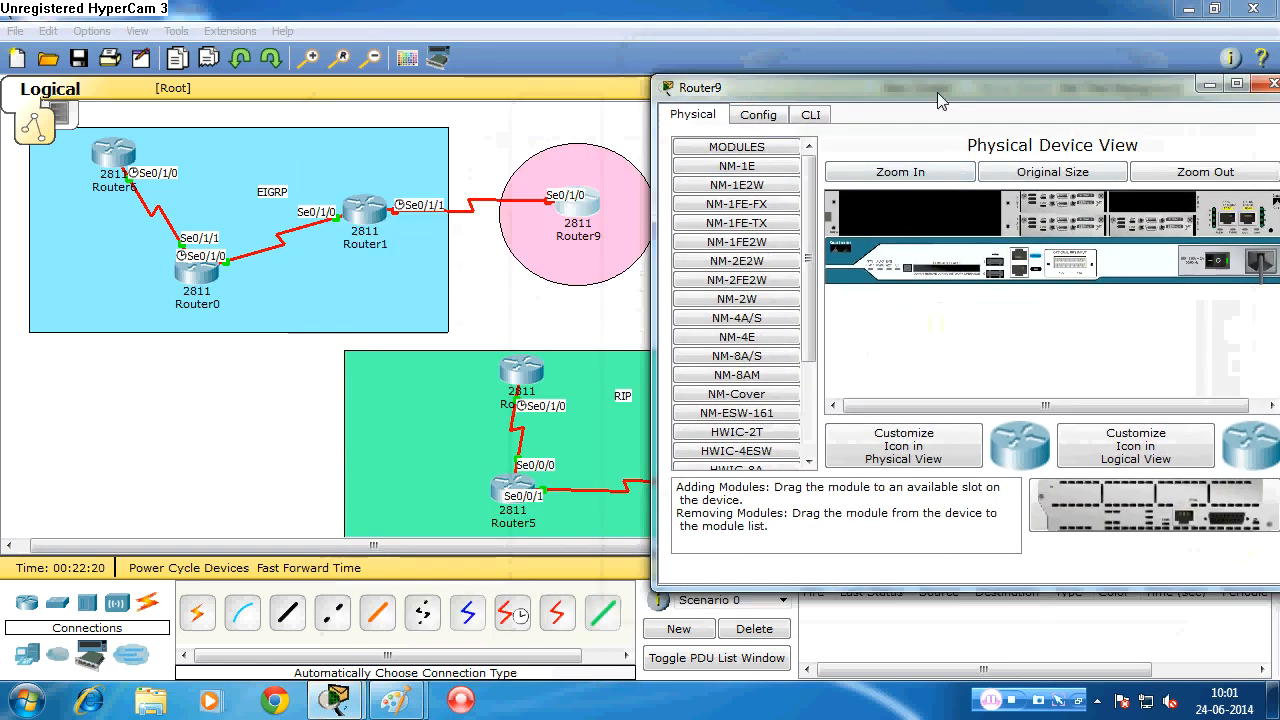
pyautogui.click(812, 115)
pyautogui.moveTo(742, 284); pyautogui.dragTo(768, 310)
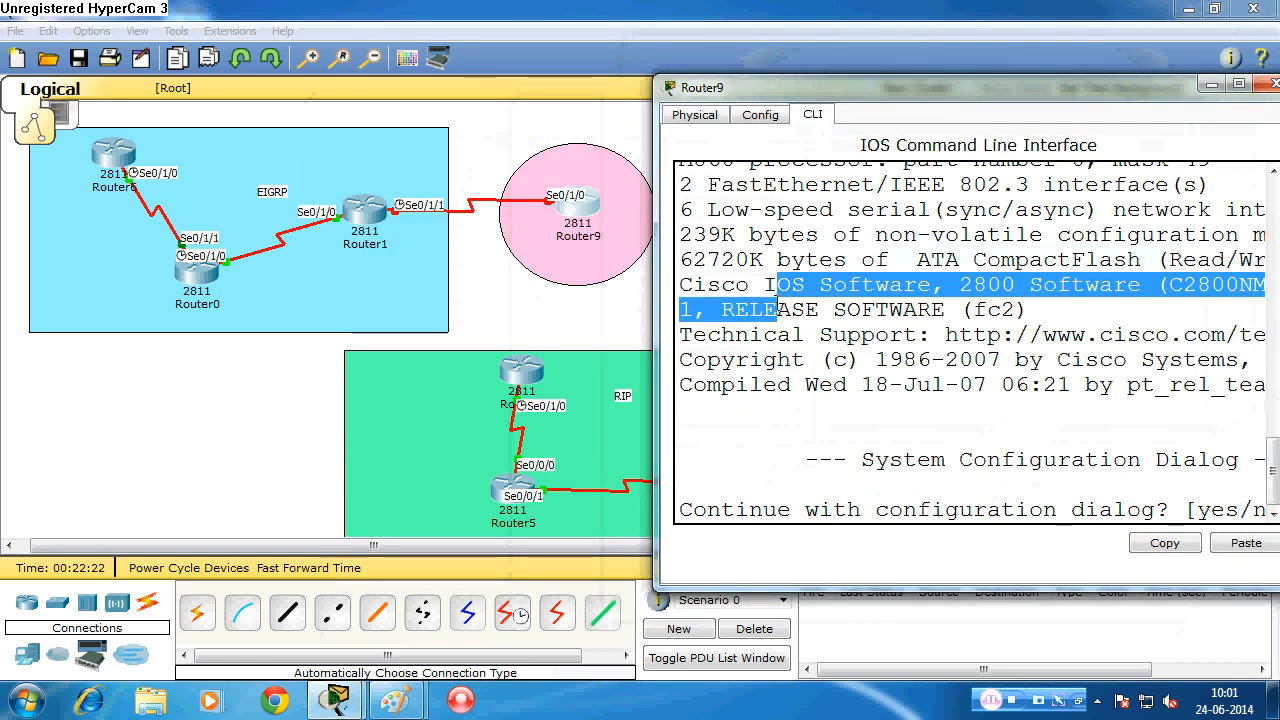
pyautogui.write('no')
pyautogui.press('Return')
pyautogui.press('Return')
pyautogui.press('Return')
pyautogui.press('Return')
# - Enter global configuration mode on Router9 and select its serial 0/1/0 interface for configuration
pyautogui.write('en')
pyautogui.press('Return')
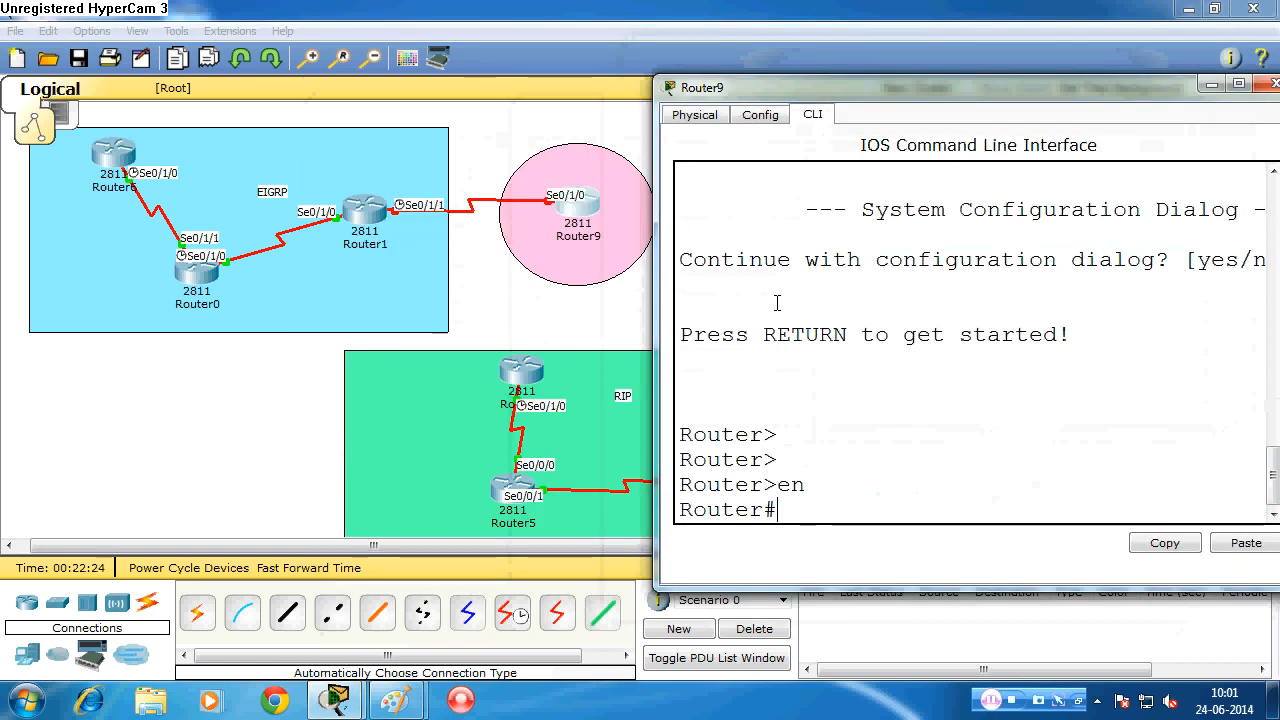
pyautogui.write('config t')
pyautogui.press('Return')
pyautogui.press('Return')
pyautogui.press('Return')
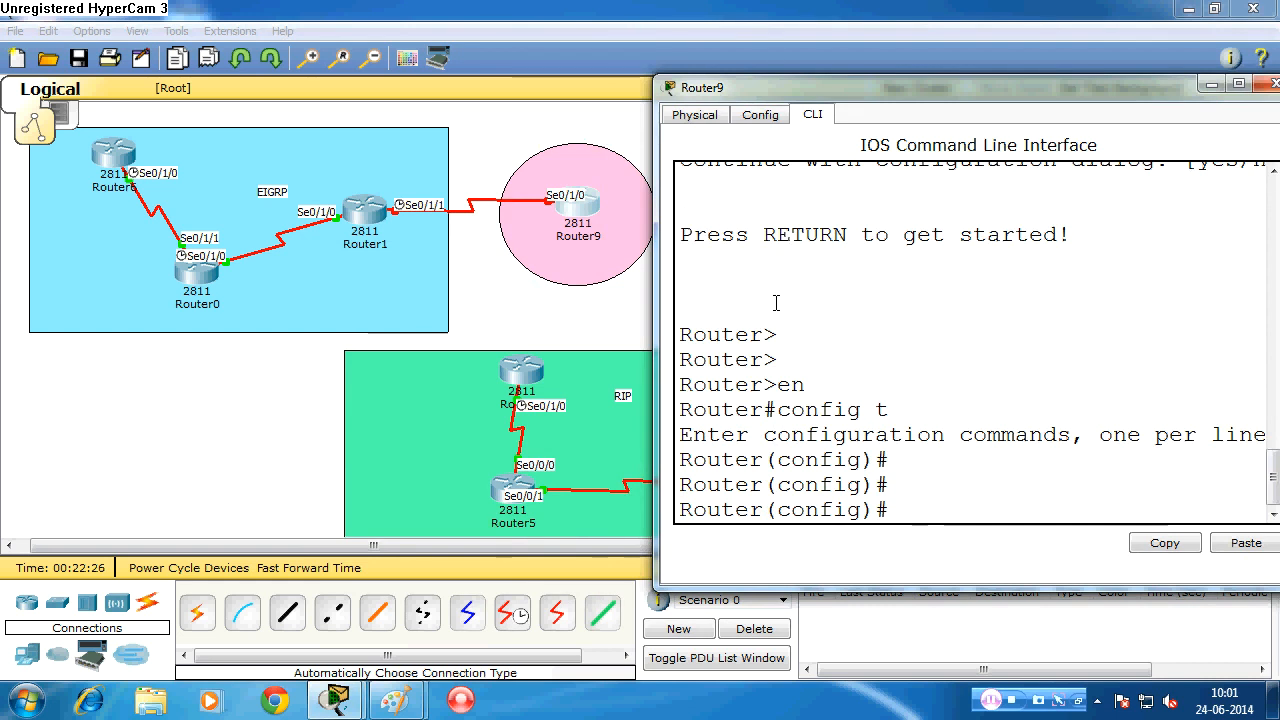
pyautogui.write('inter ser')
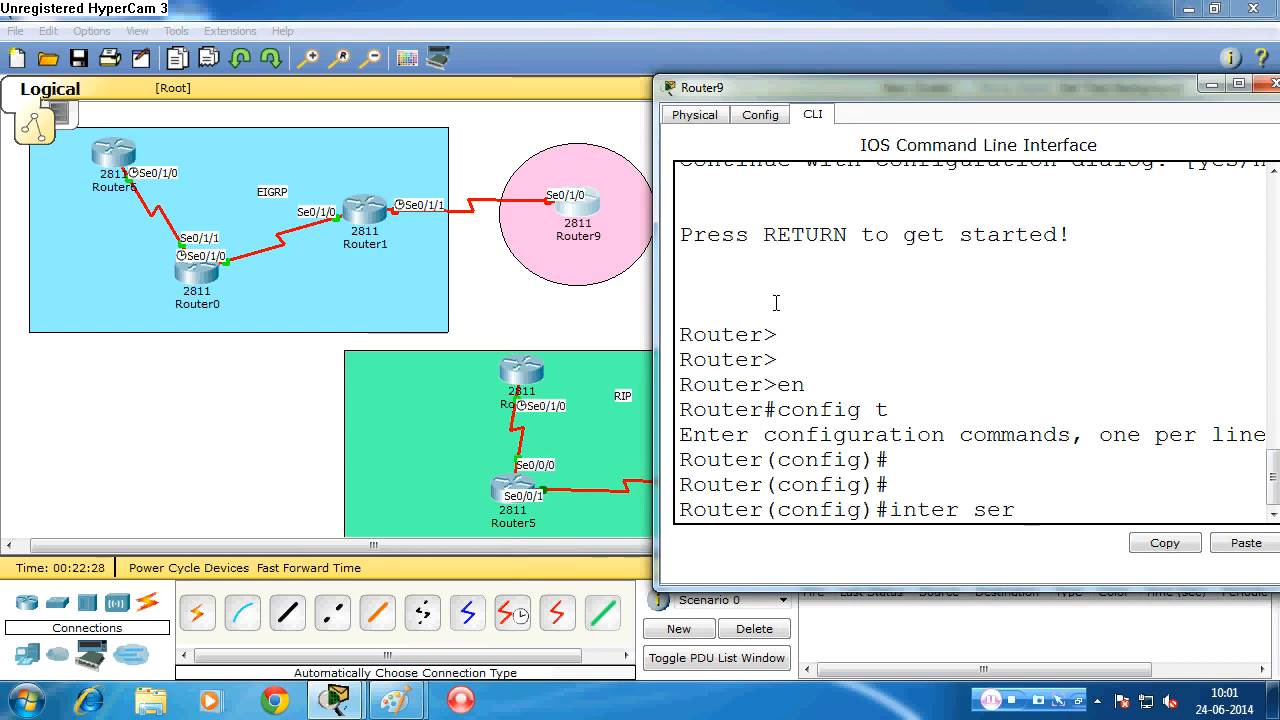
pyautogui.write(' 0/1/0')
pyautogui.press('Return')
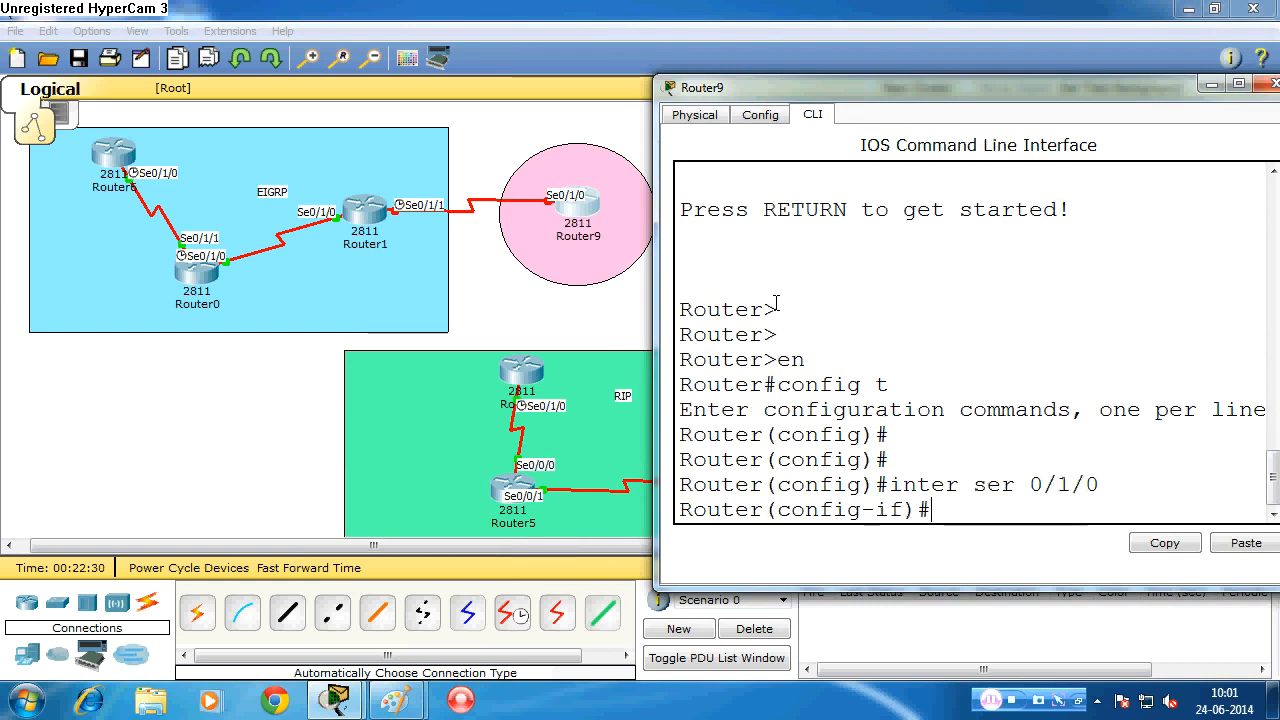
# - Assign IP address 70.0.0.2 with mask 255.0.0.0 to Router9's serial 0/1/0 interface and enable the interface
pyautogui.write('i ')
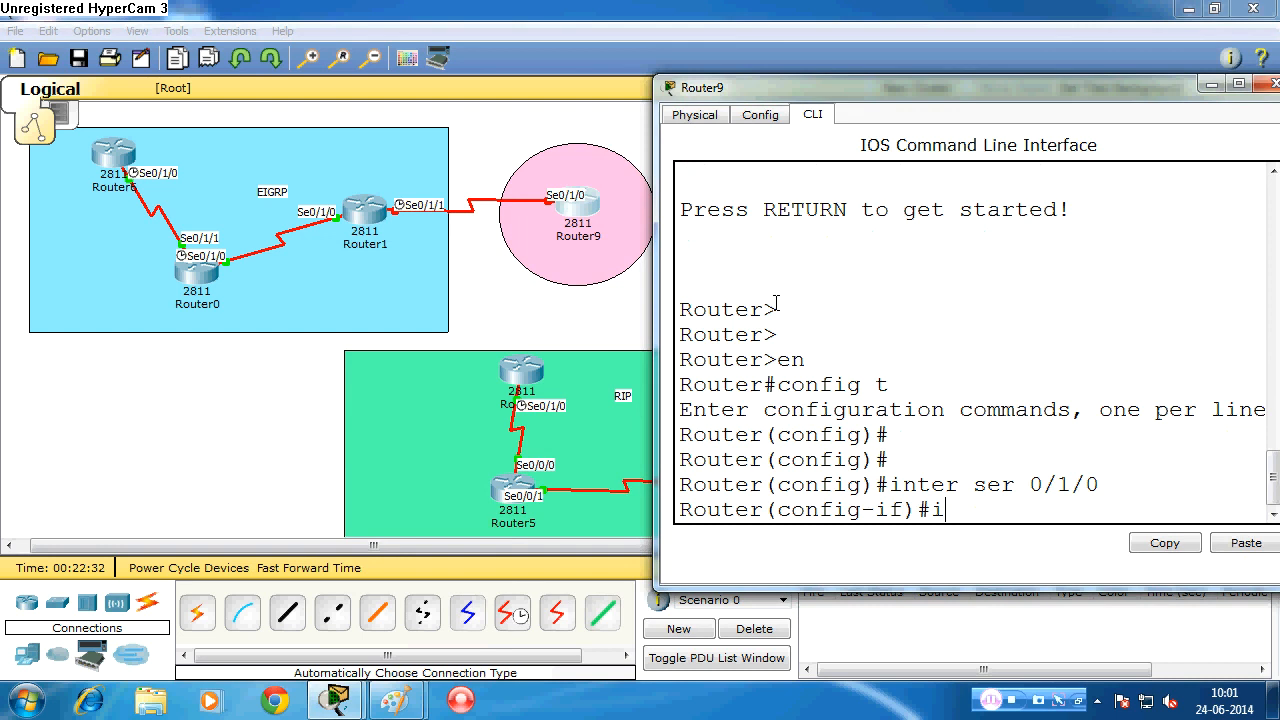
pyautogui.write('p add')
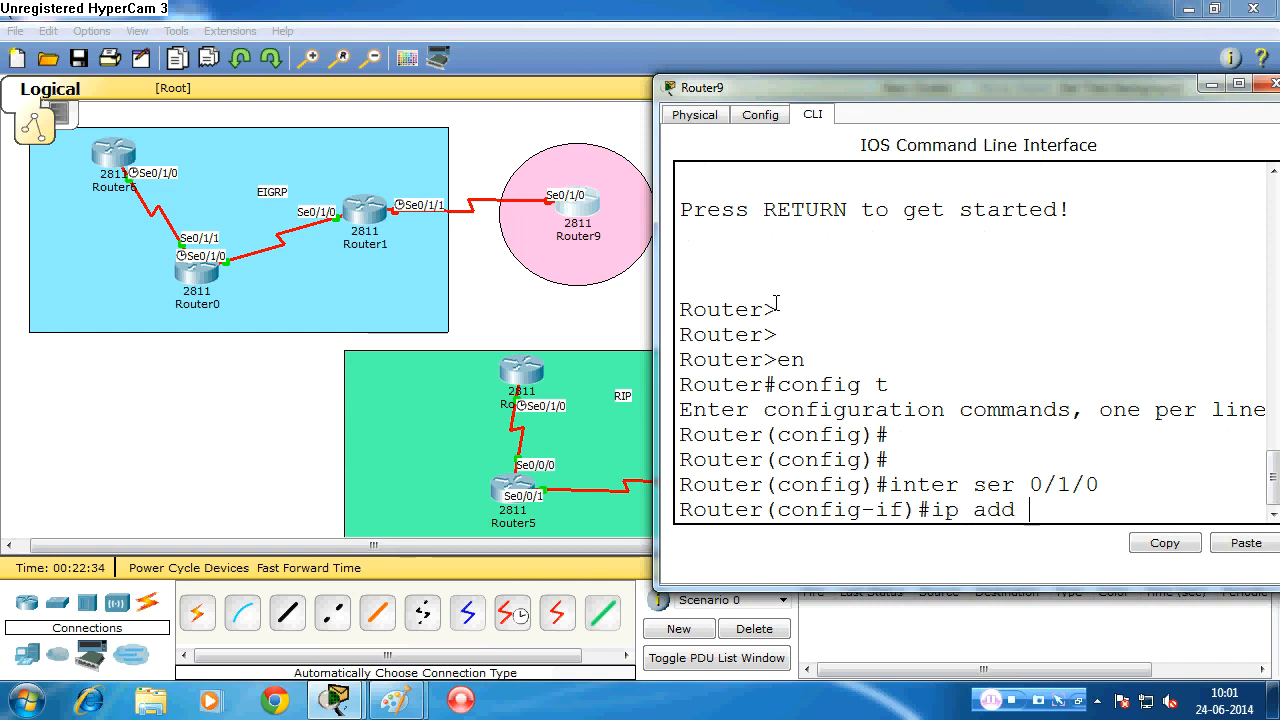
pyautogui.write(' 70.0.0.')
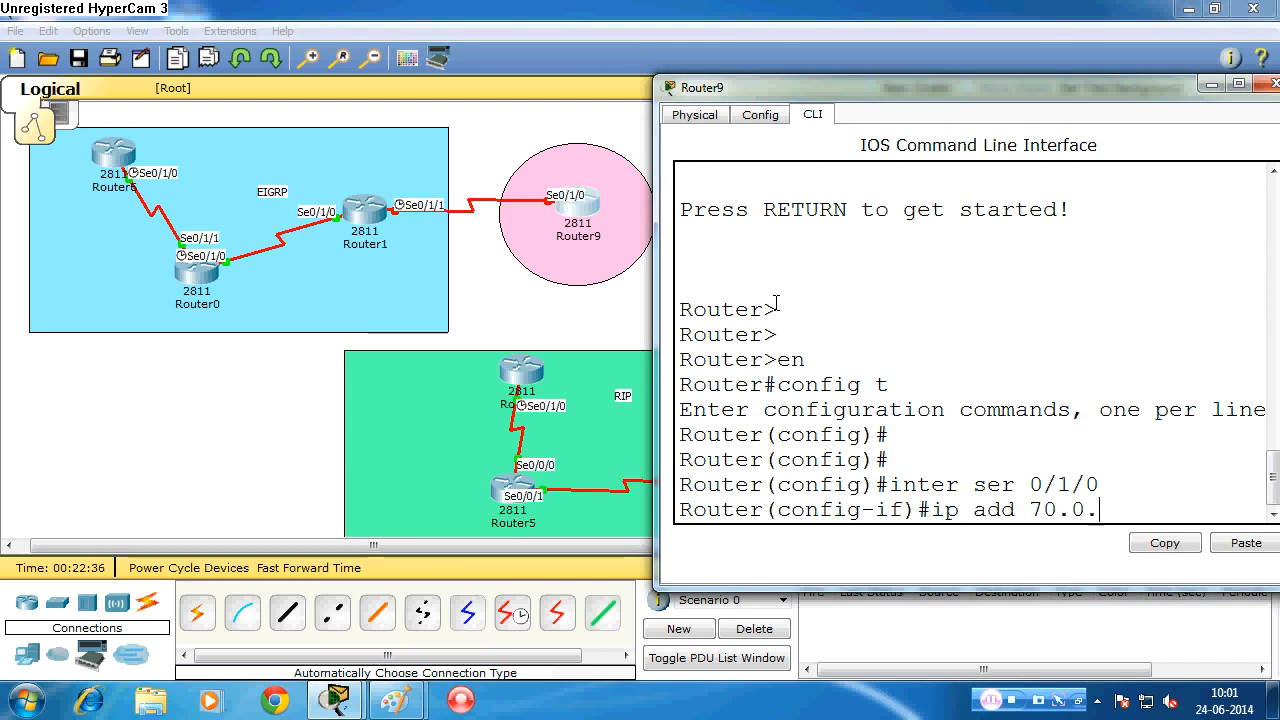
pyautogui.write('2 255.0.0.0')
pyautogui.press('Return')
pyautogui.write('no')
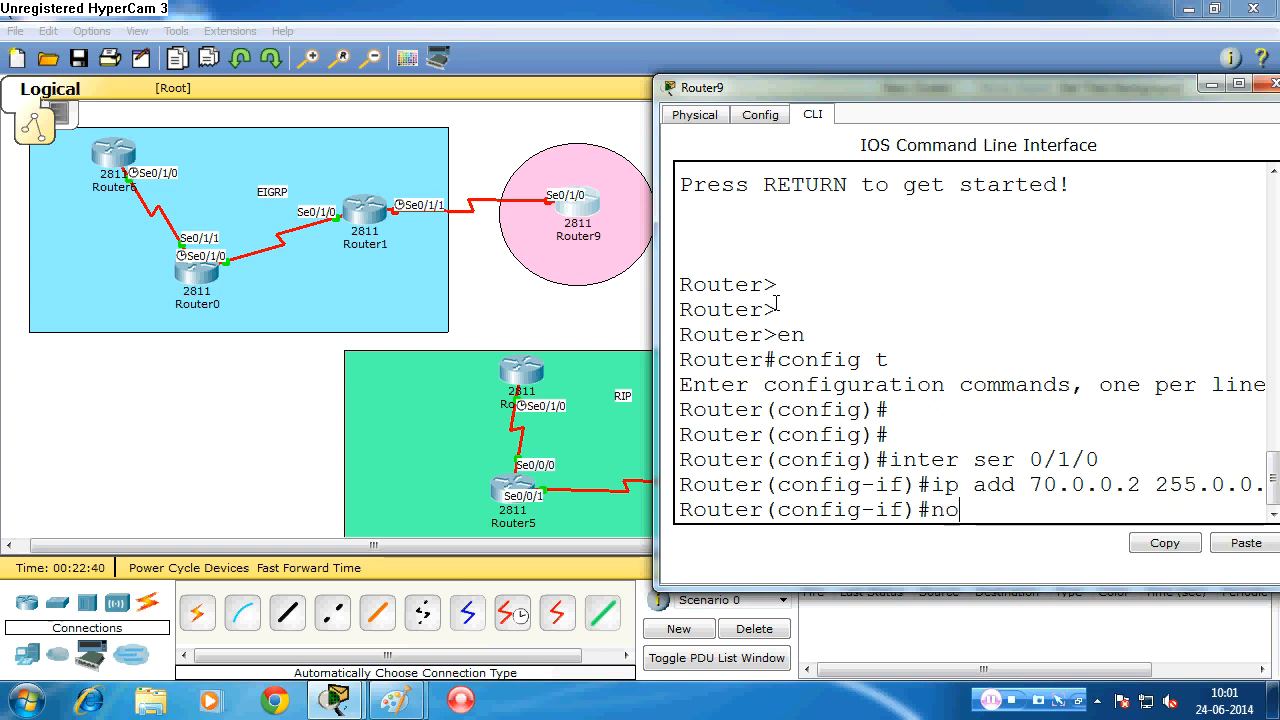
pyautogui.write(' shut')
pyautogui.press('Return')
pyautogui.press('Return')
pyautogui.press('Return')
pyautogui.press('Return')
pyautogui.press('Return')
pyautogui.press('Return')
pyautogui.press('Return')
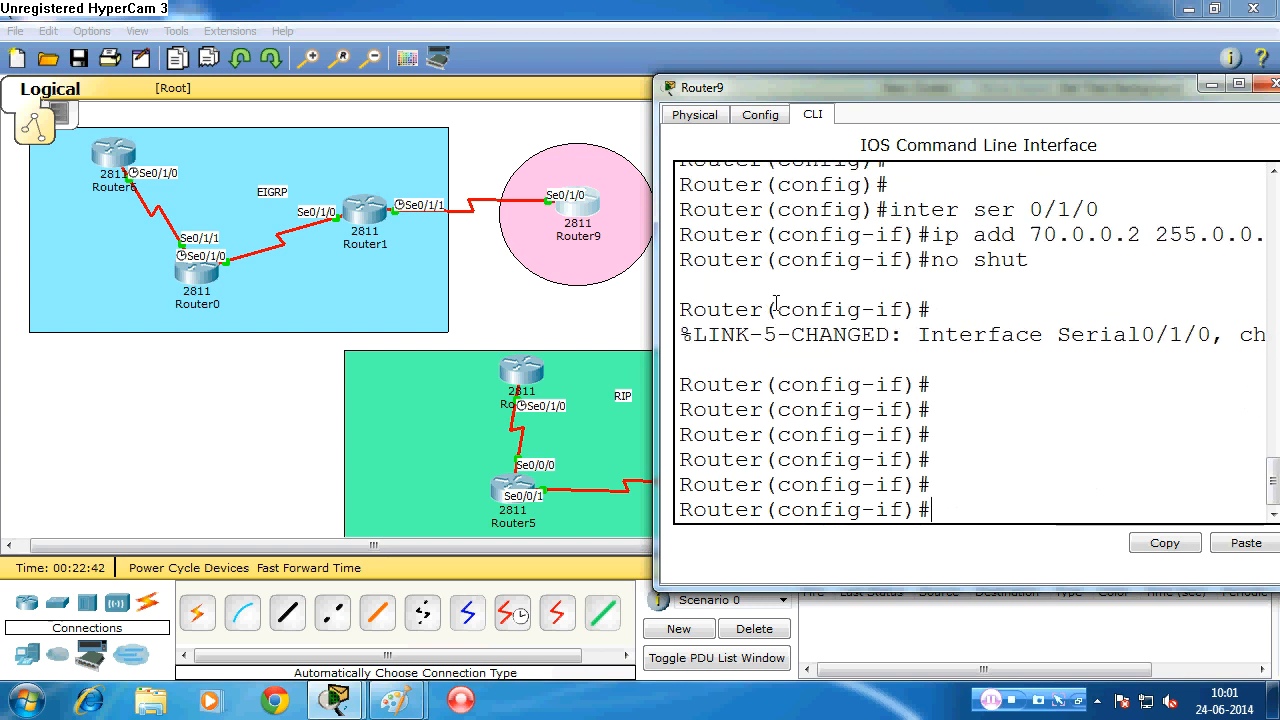
# - Start EIGRP process 10 on Router9 and advertise network 70.0.0.0 with its wildcard mask
pyautogui.write('router')
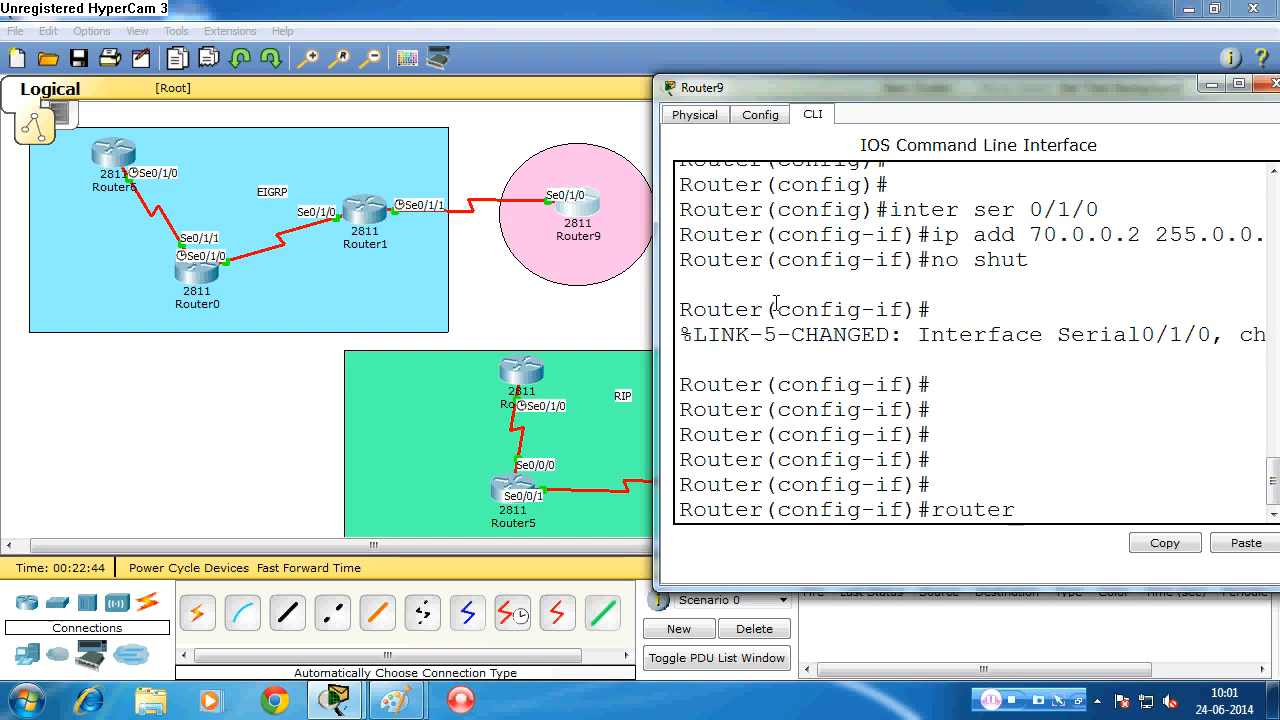
pyautogui.write(' eifprp 10')
pyautogui.press('Return')
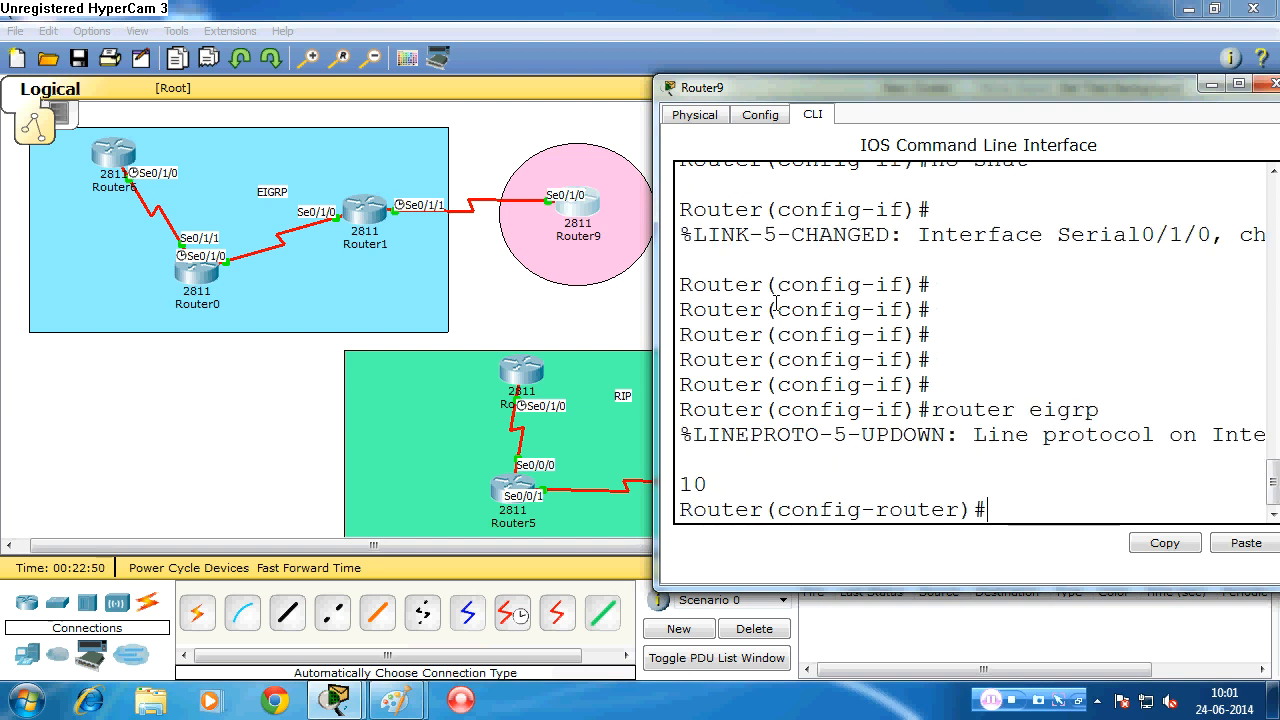
pyautogui.write('netwp')
pyautogui.write('0.0.0.0')
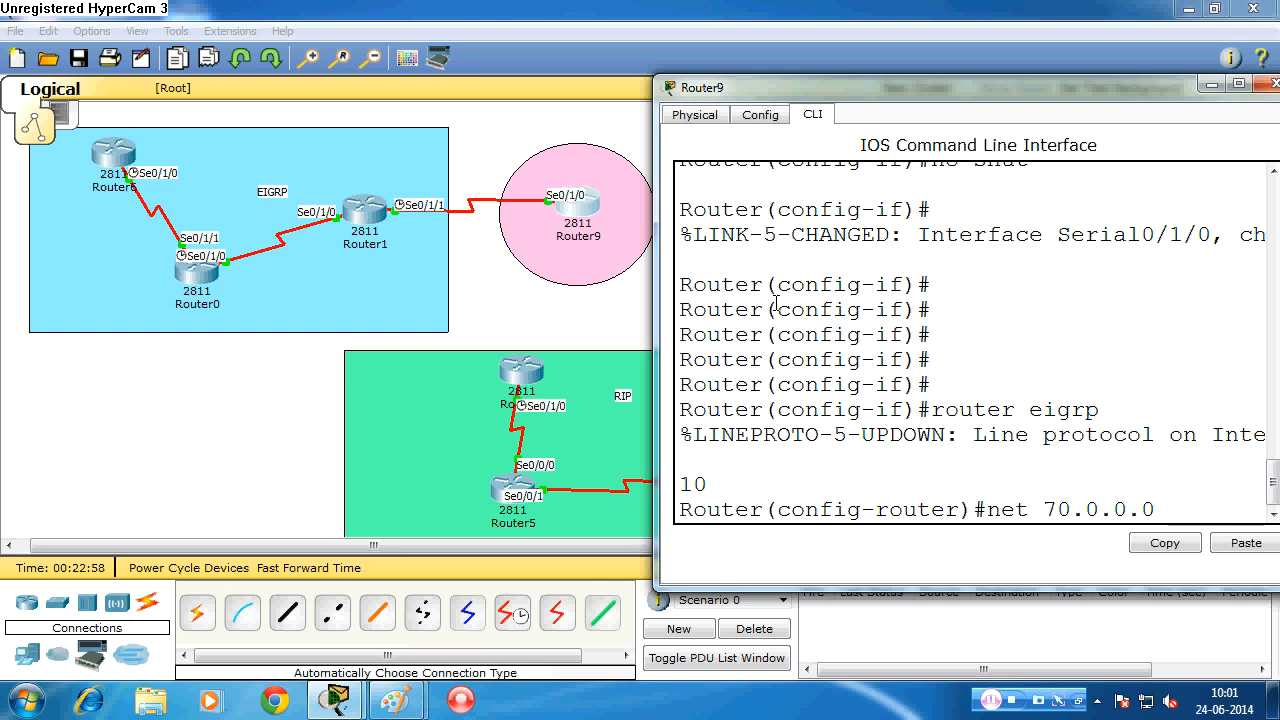
pyautogui.write(' 0.255.2')
pyautogui.press('Return')
pyautogui.press('Return')
pyautogui.press('Return')
pyautogui.press('Return')
pyautogui.press('Return')
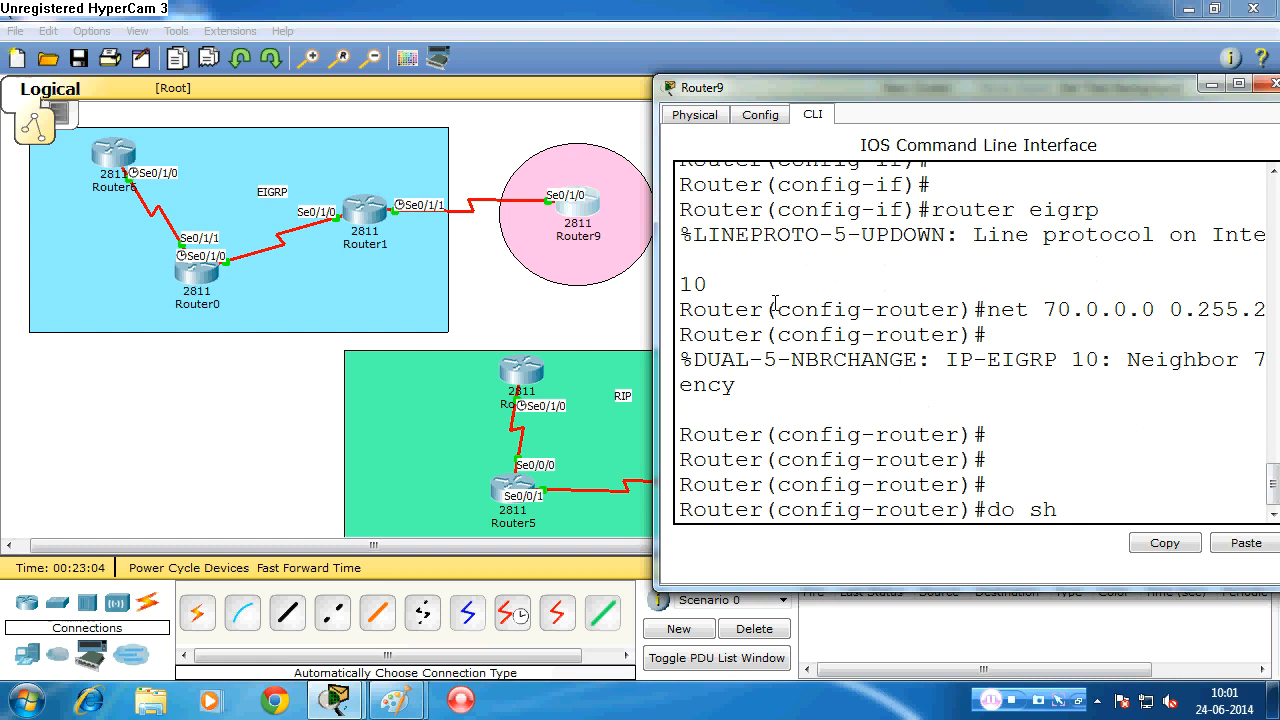
# - Examine Router9's routing table with do sh ip route for routes learned from the EIGRP area
pyautogui.write('do sh ip route')
pyautogui.press('Return')
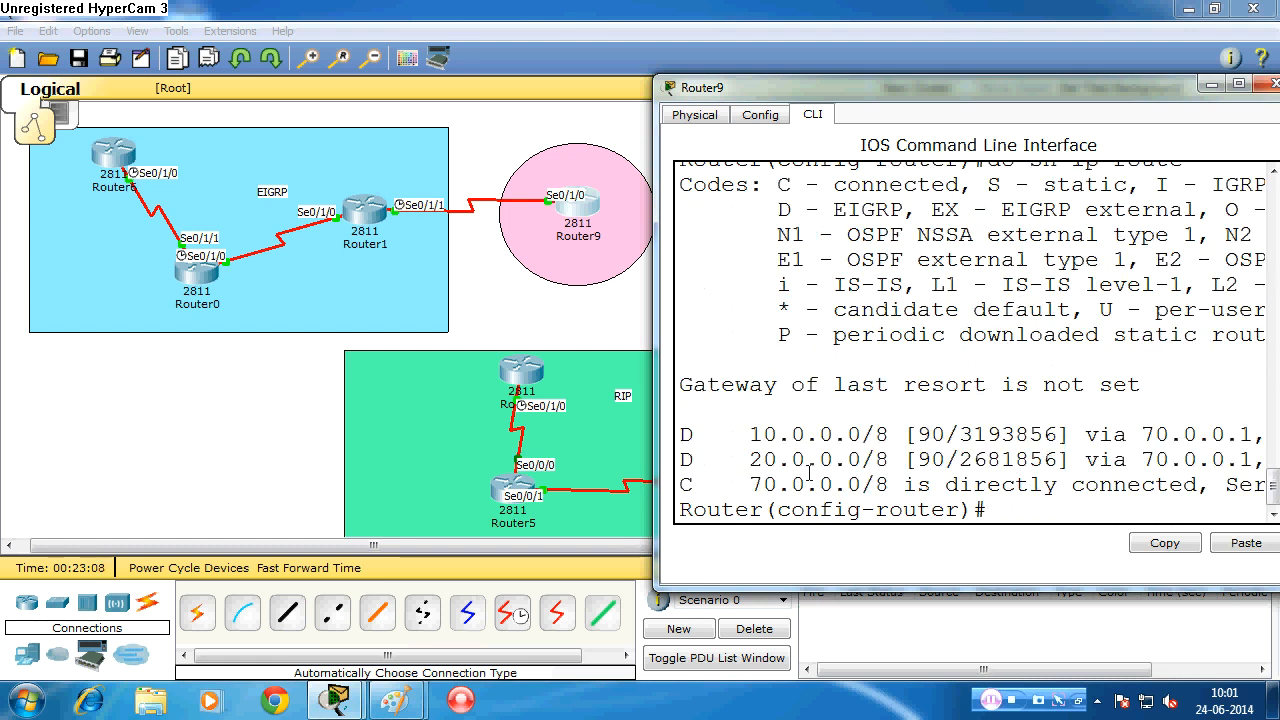
pyautogui.moveTo(806, 480); pyautogui.dragTo(657, 392)
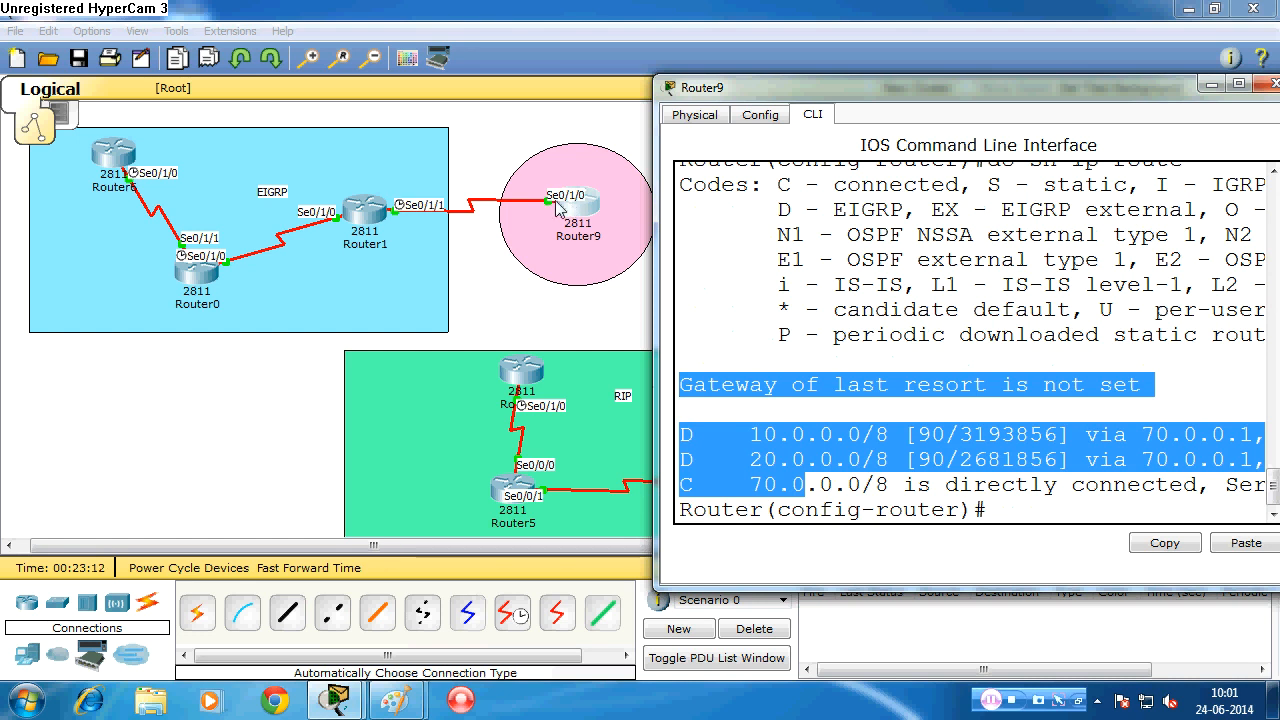
pyautogui.click(1270, 83)
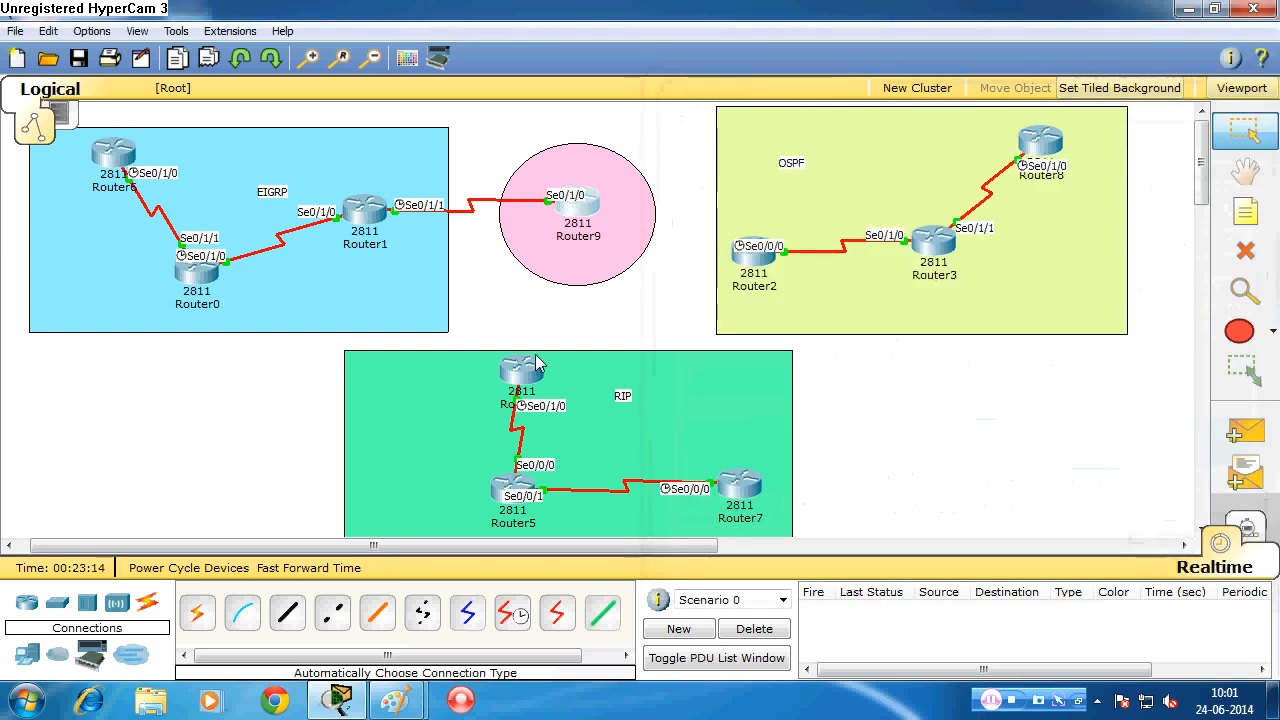
# - Add a text note reading EIGRP above the serial link between Router1 and Router9
pyautogui.click(1245, 210)
pyautogui.click(453, 190)
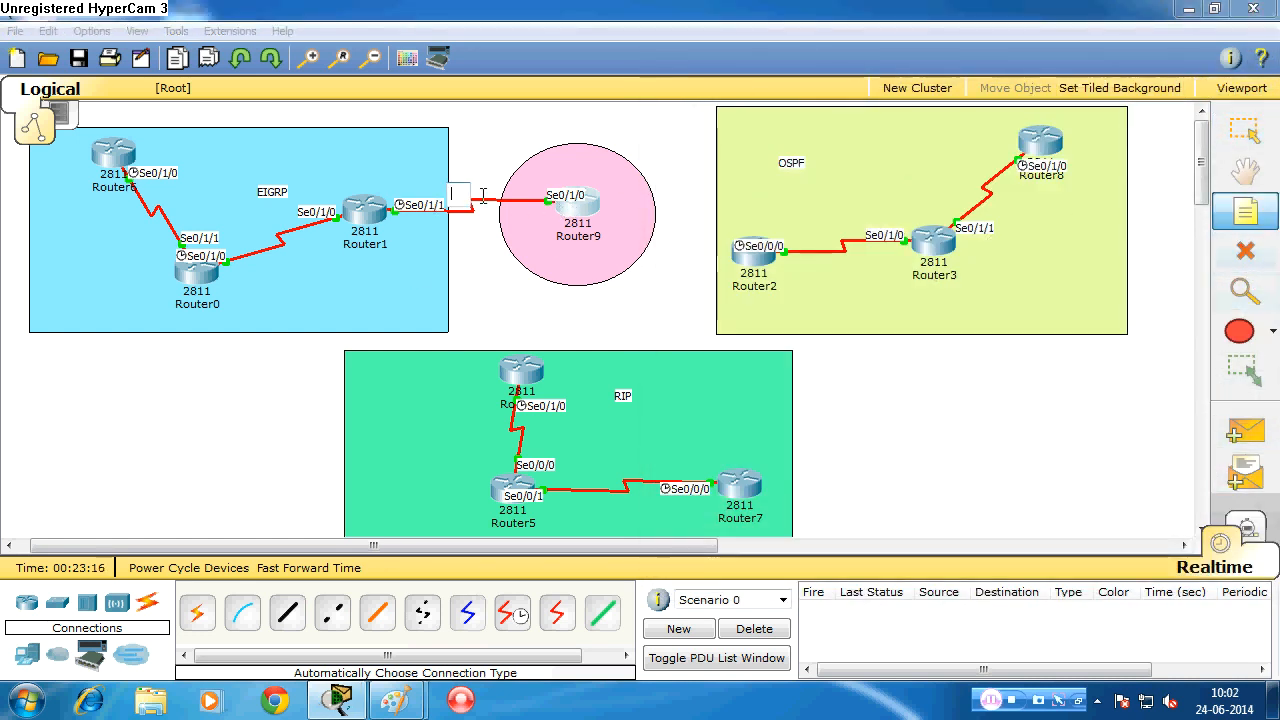
pyautogui.write('EIGRP')
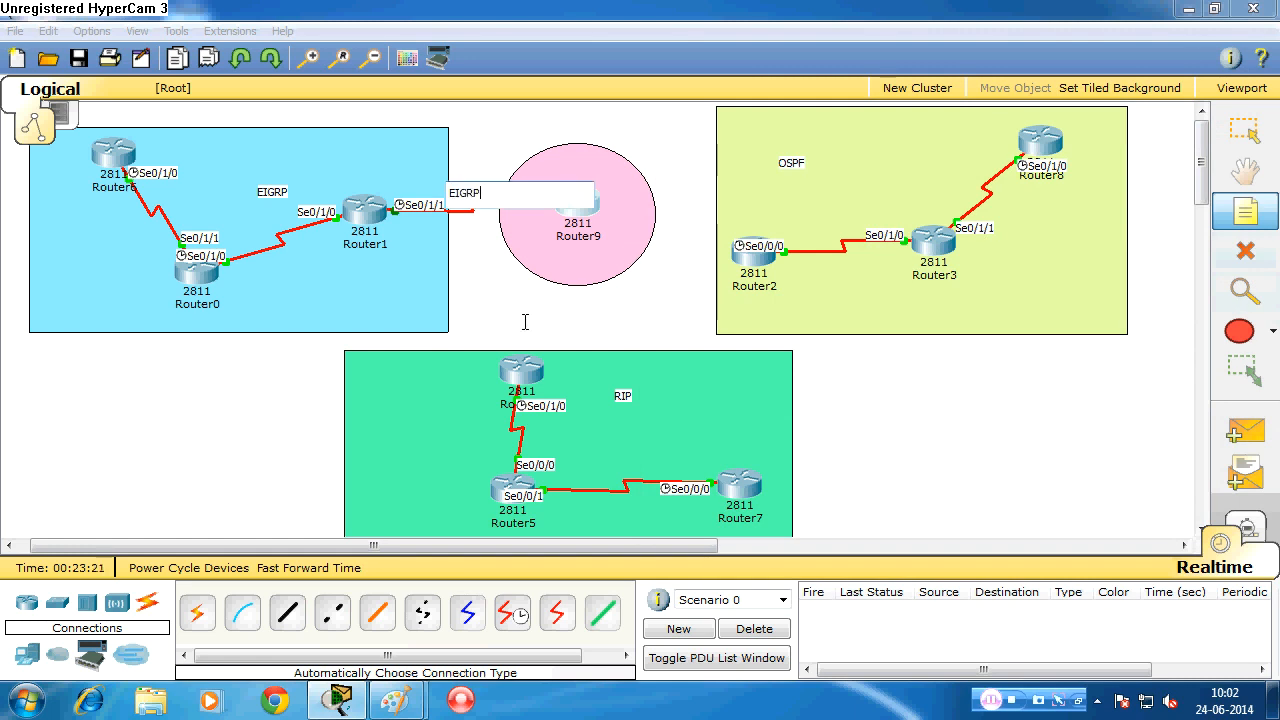
pyautogui.press('Escape')
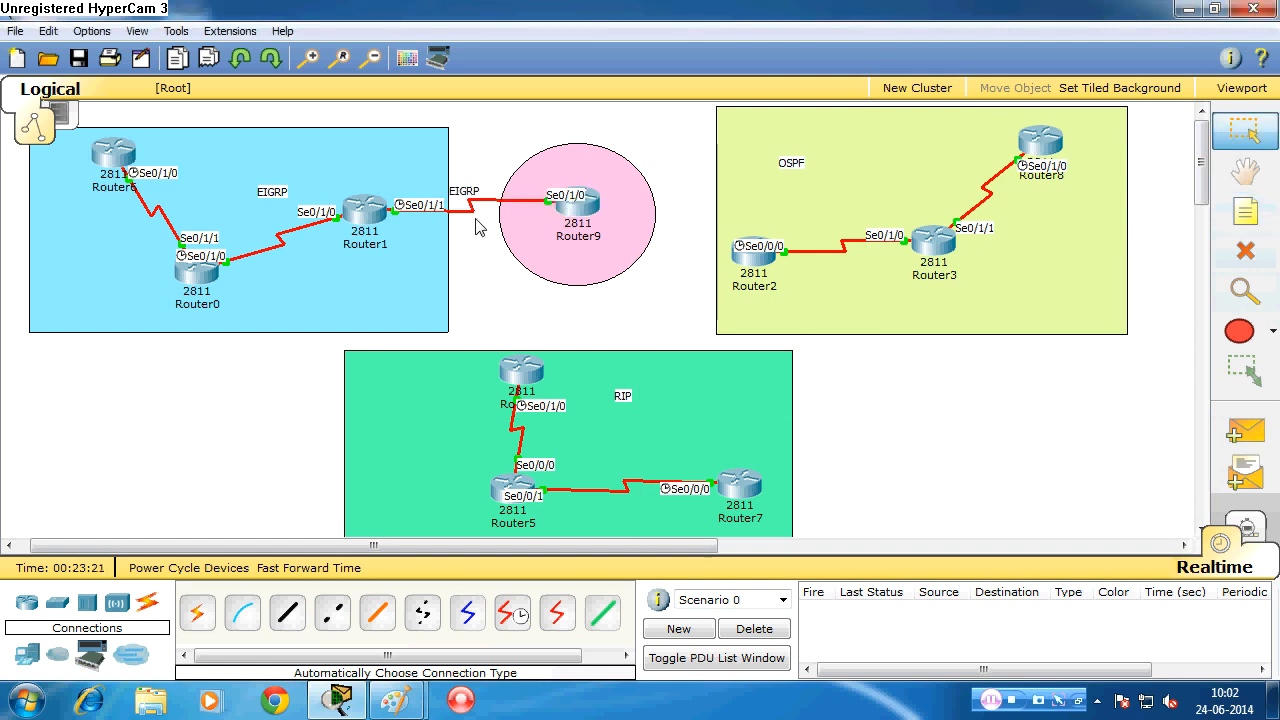
# - Connect Router9 to the upper router in the RIP area using the automatically chosen connection type
pyautogui.click(197, 612)
pyautogui.click(568, 225)
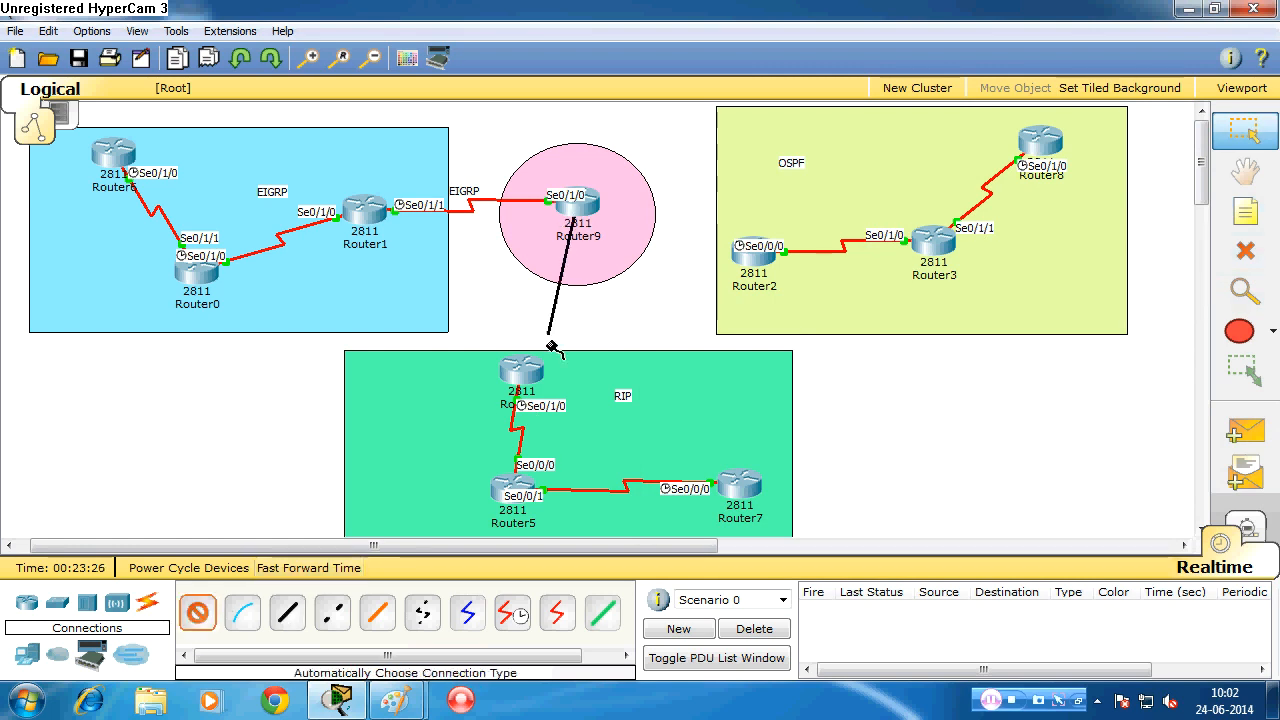
pyautogui.click(530, 368)
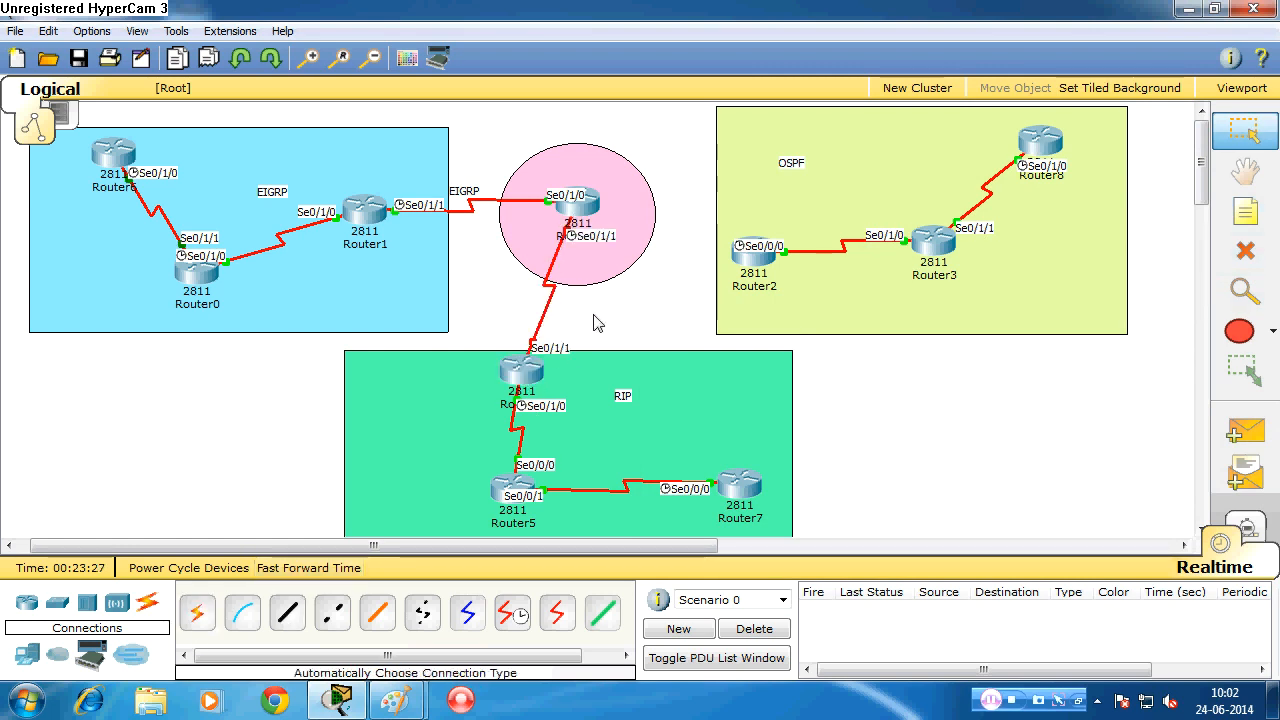
# - Open Router4's command line in the RIP area and enter global configuration mode
pyautogui.click(525, 385)
pyautogui.moveTo(672, 131); pyautogui.dragTo(1013, 103)
pyautogui.press('Return')
pyautogui.press('Return')
pyautogui.press('Return')
pyautogui.press('Return')
pyautogui.press('Return')
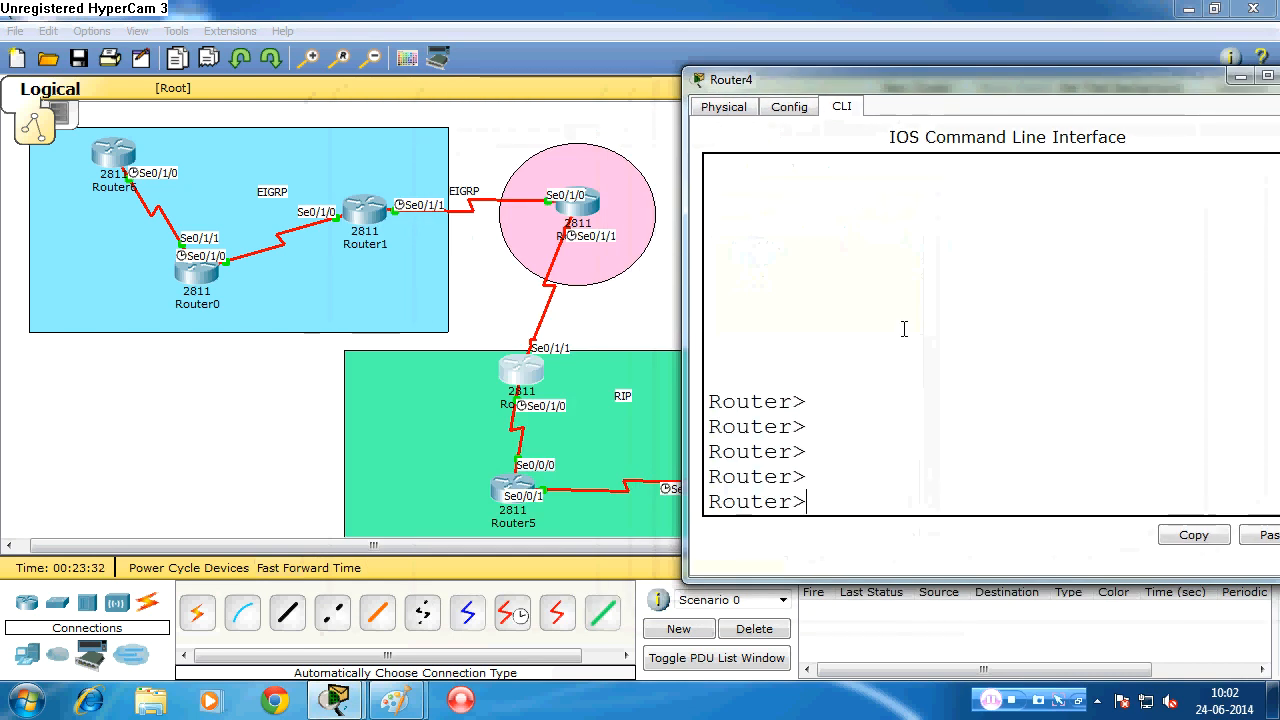
pyautogui.write('en')
pyautogui.press('Return')
pyautogui.write('config t')
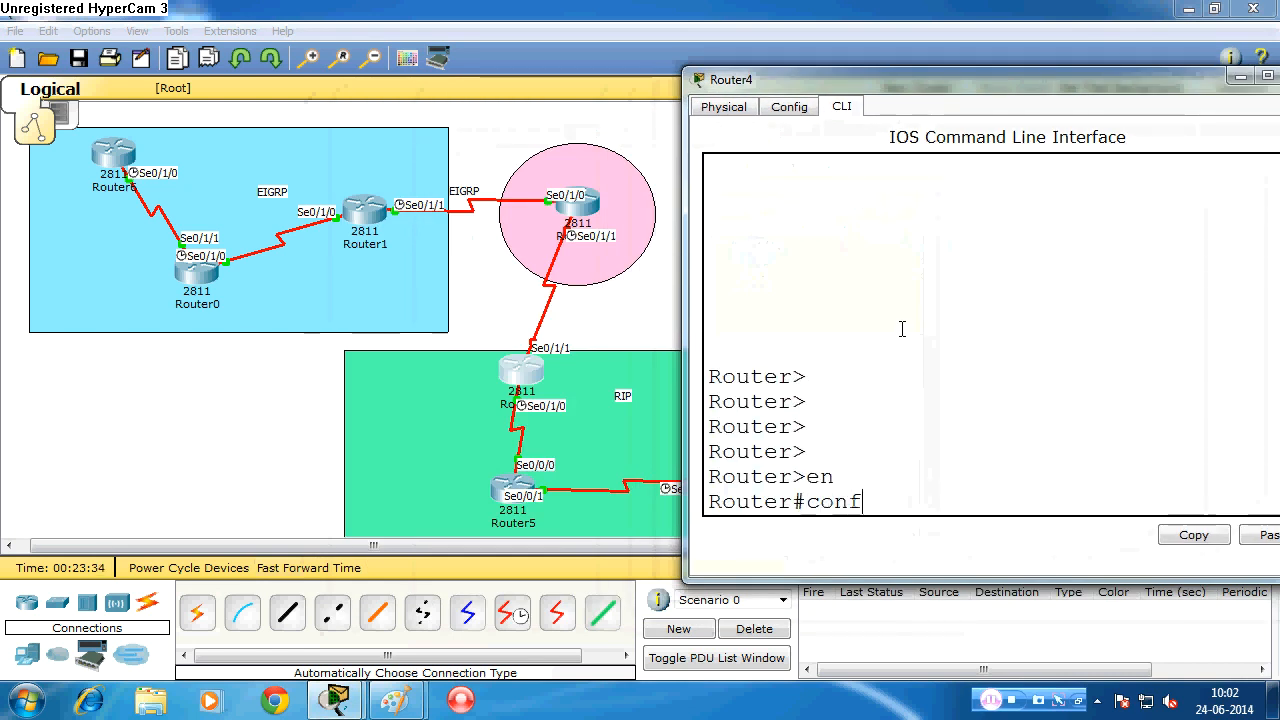
pyautogui.press('Return')
pyautogui.press('Return')
pyautogui.press('Return')
pyautogui.press('Return')
# - Assign IP address 80.0.0.1 with mask 255.0.0.0 to Router4's serial 0/1/1 interface
pyautogui.write('inter ser 0/1/0')
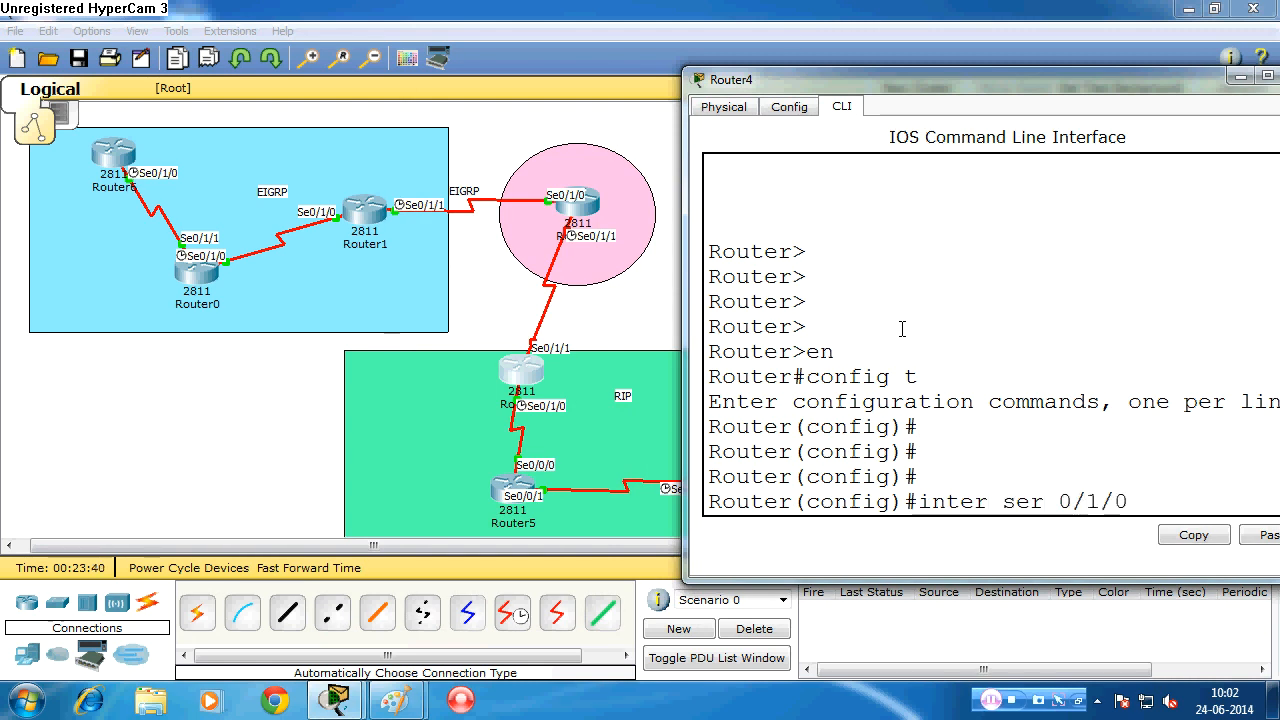
pyautogui.write('1')
pyautogui.press('Return')
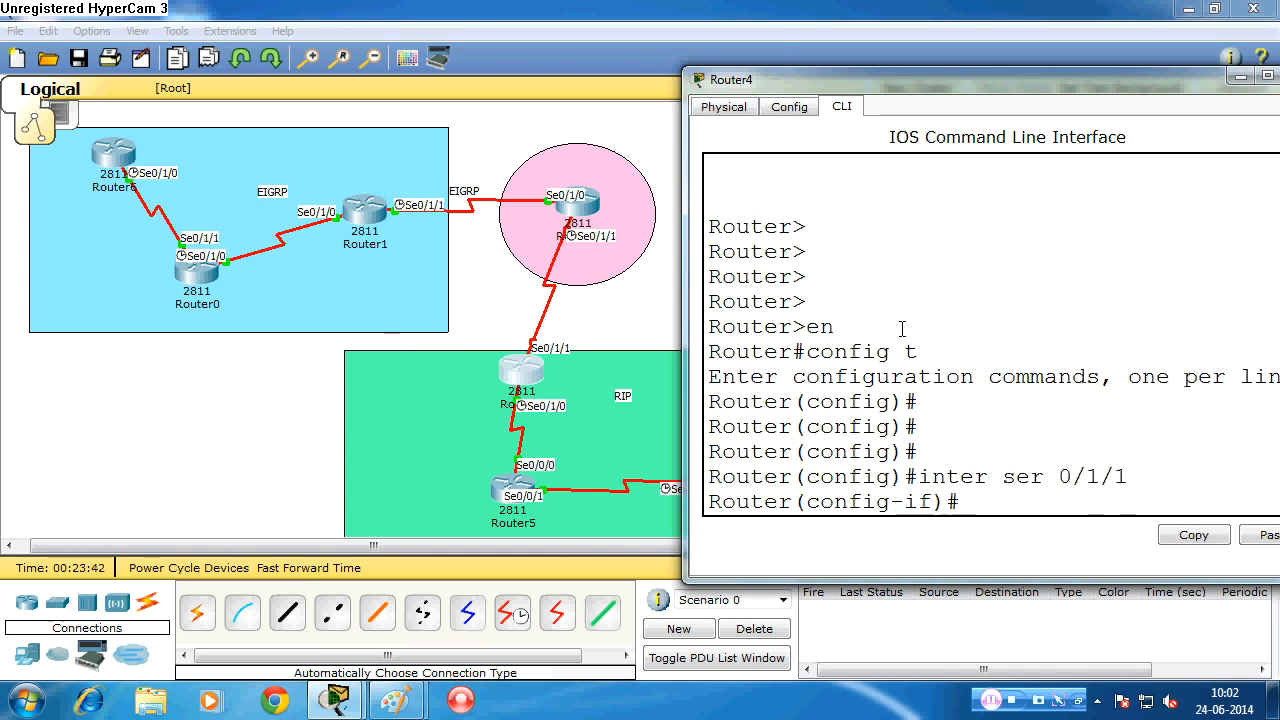
pyautogui.write('ip add')
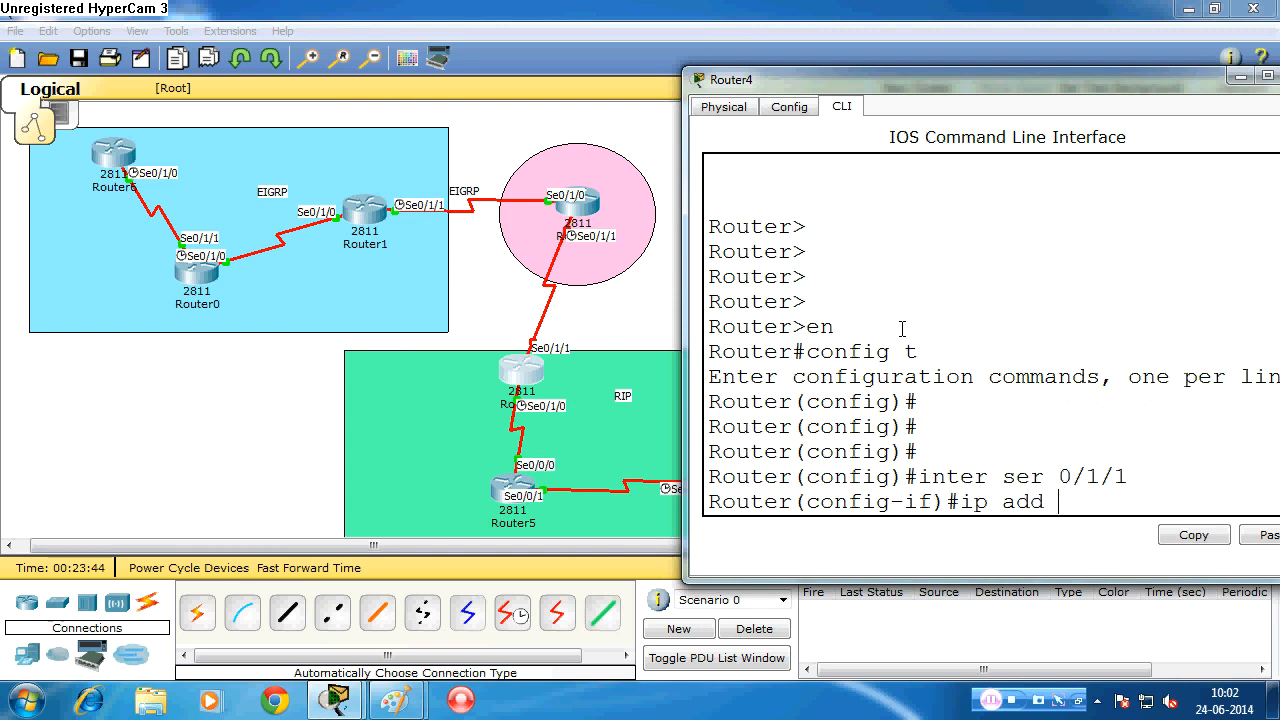
pyautogui.write(' 80.0.0.1 255.0.0.0')
pyautogui.press('Return')
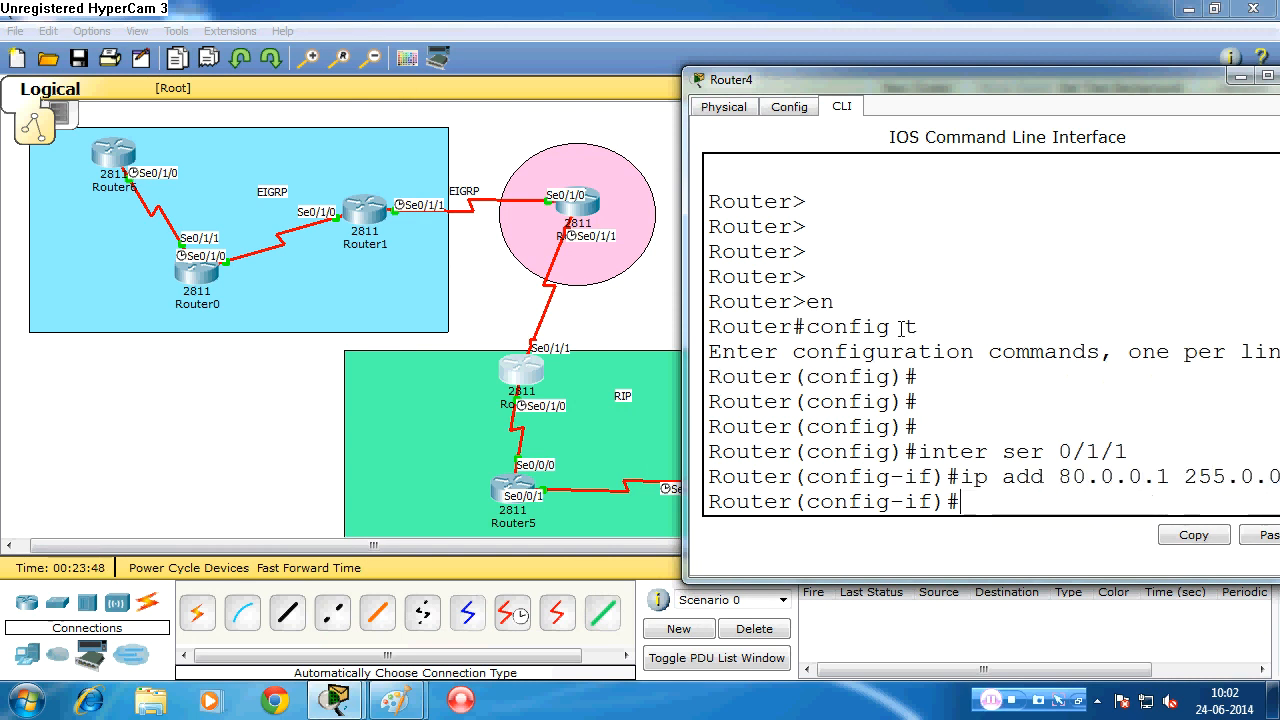
# - Enable Router4's serial 0/1/1 interface with the no shut command
pyautogui.write('no shut')
pyautogui.press('Return')
pyautogui.press('Return')
pyautogui.press('Return')
pyautogui.press('Return')
pyautogui.press('Return')
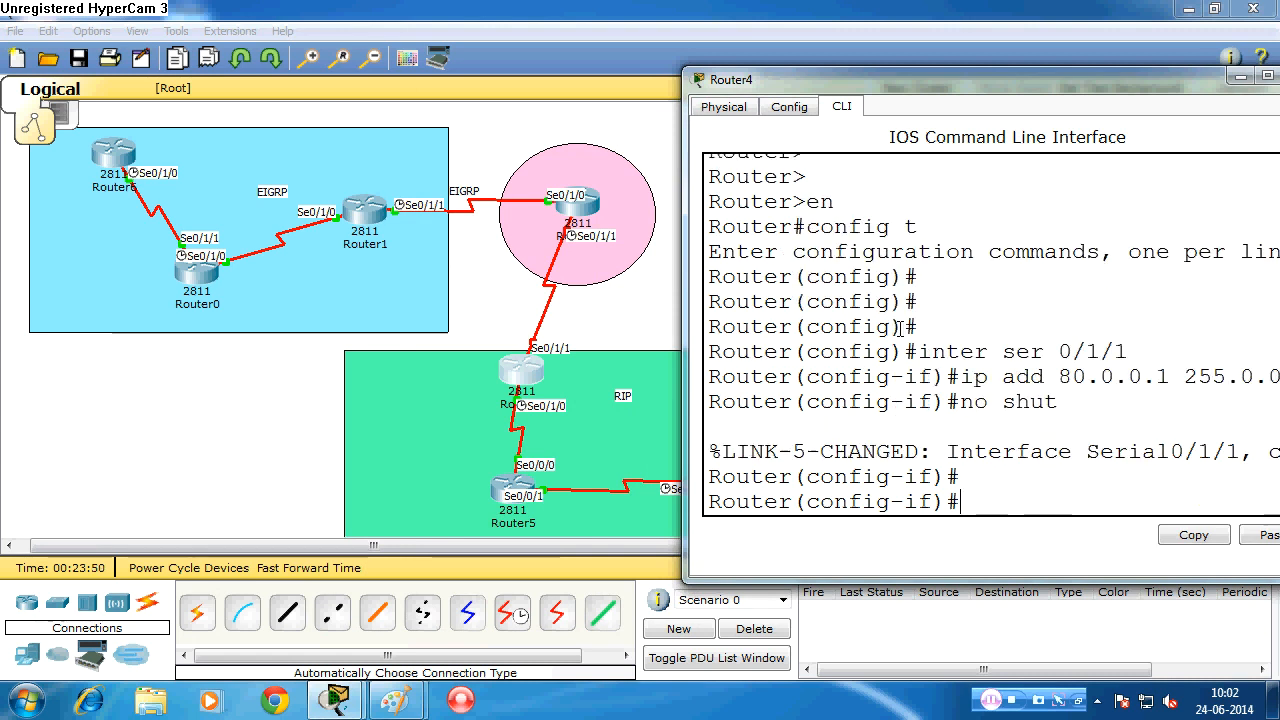
pyautogui.press('Return')
pyautogui.press('Return')
pyautogui.press('Return')
pyautogui.press('Return')
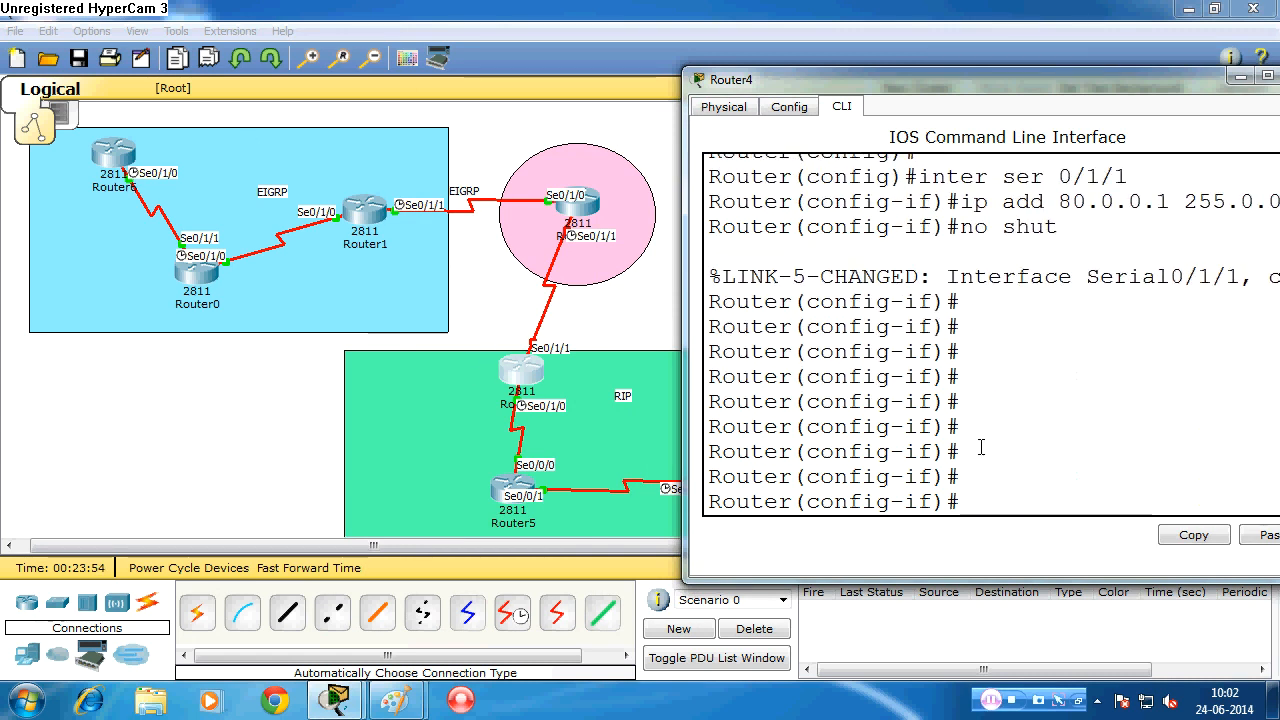
# - Enable RIP on Router4 for network 80.0.0.0 and save the configuration with do wr
pyautogui.write('router rip')
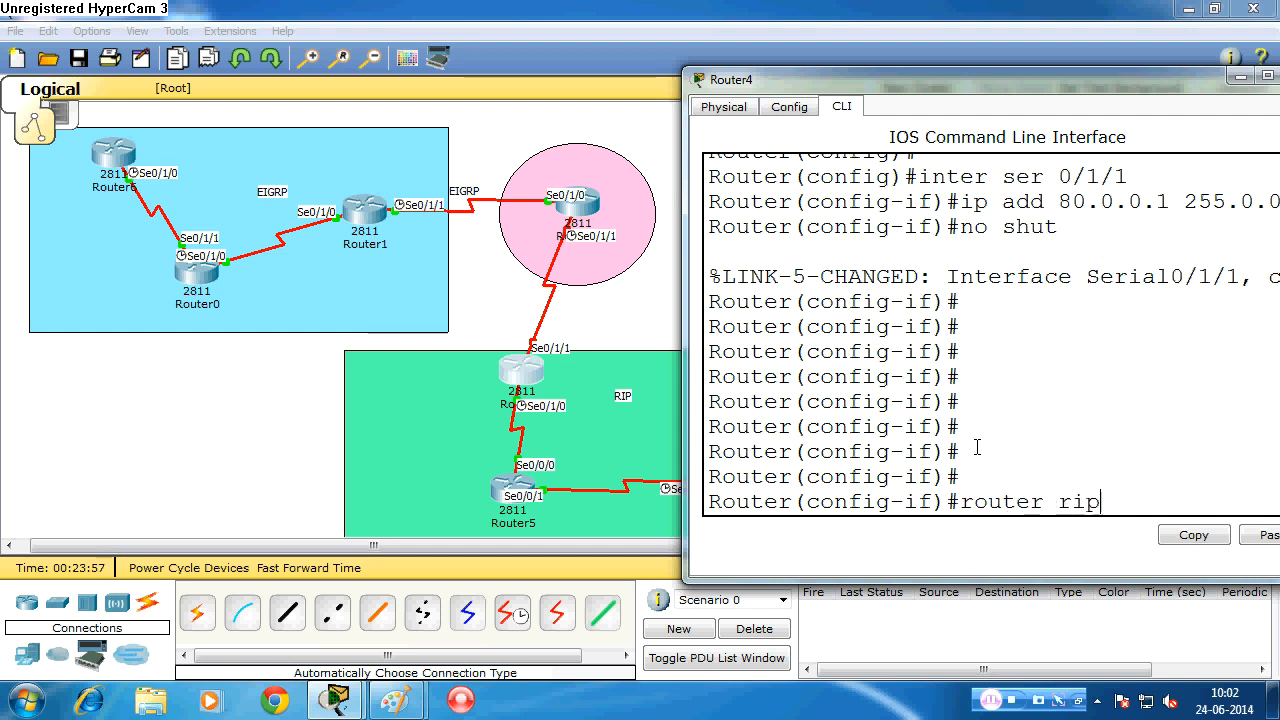
pyautogui.press('Return')
pyautogui.write('network')
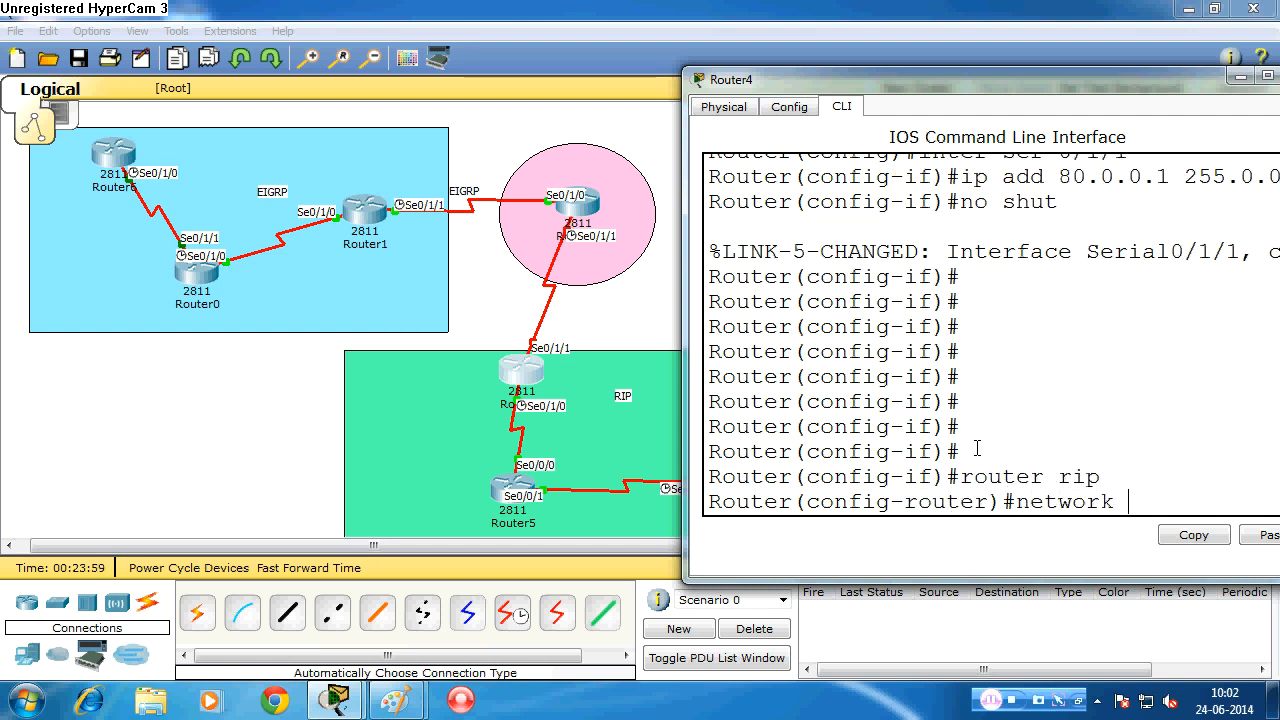
pyautogui.write(' 80.0.0.0')
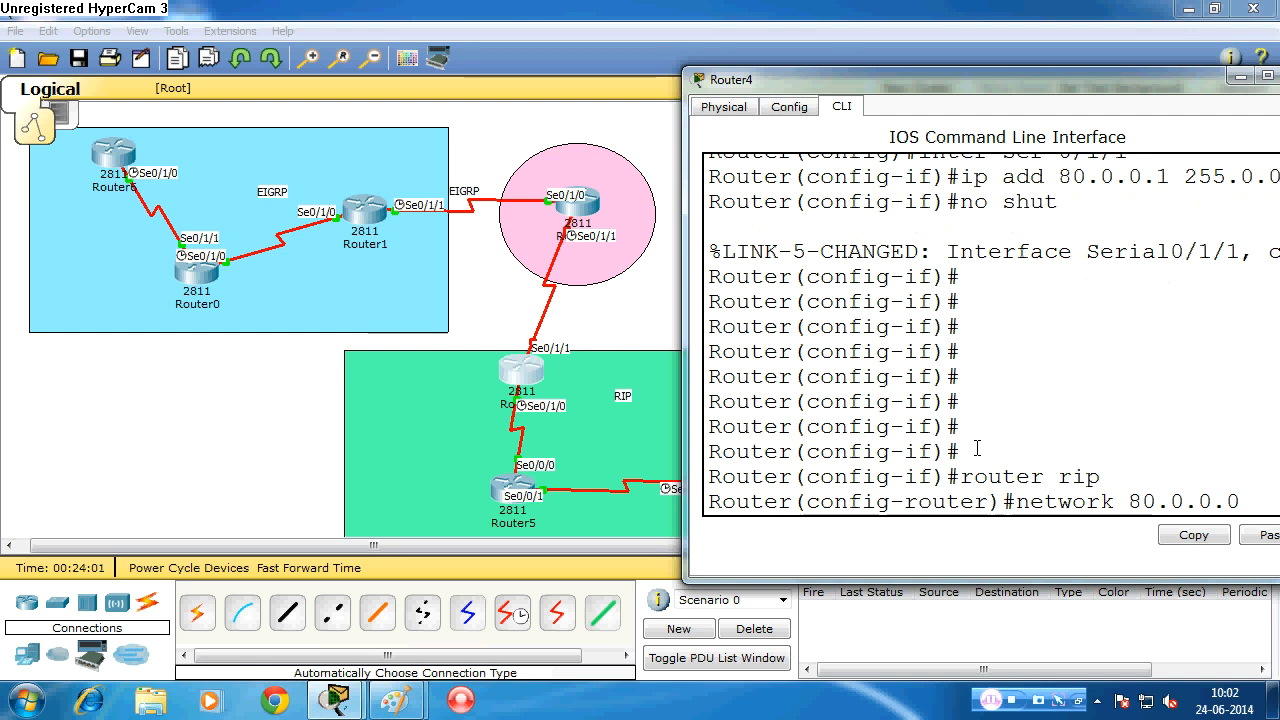
pyautogui.press('Return')
pyautogui.press('Return')
pyautogui.press('Return')
pyautogui.write('do')
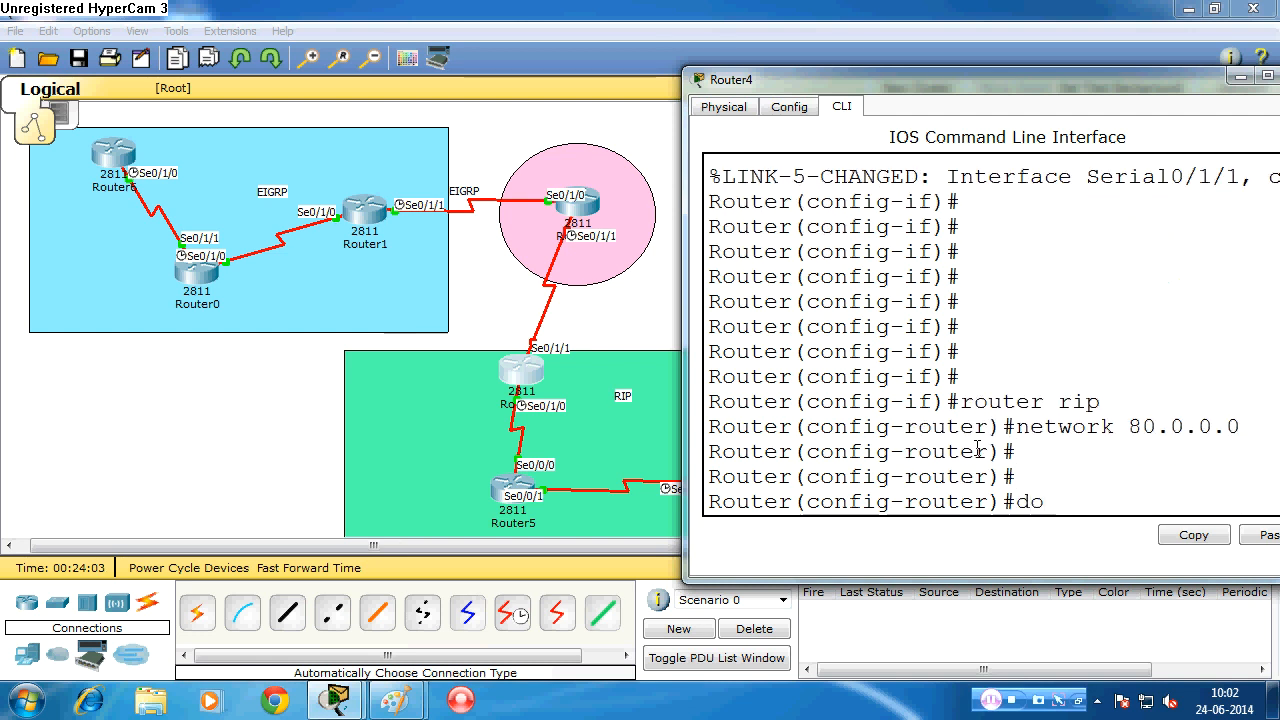
pyautogui.write(' wr')
pyautogui.press('Return')
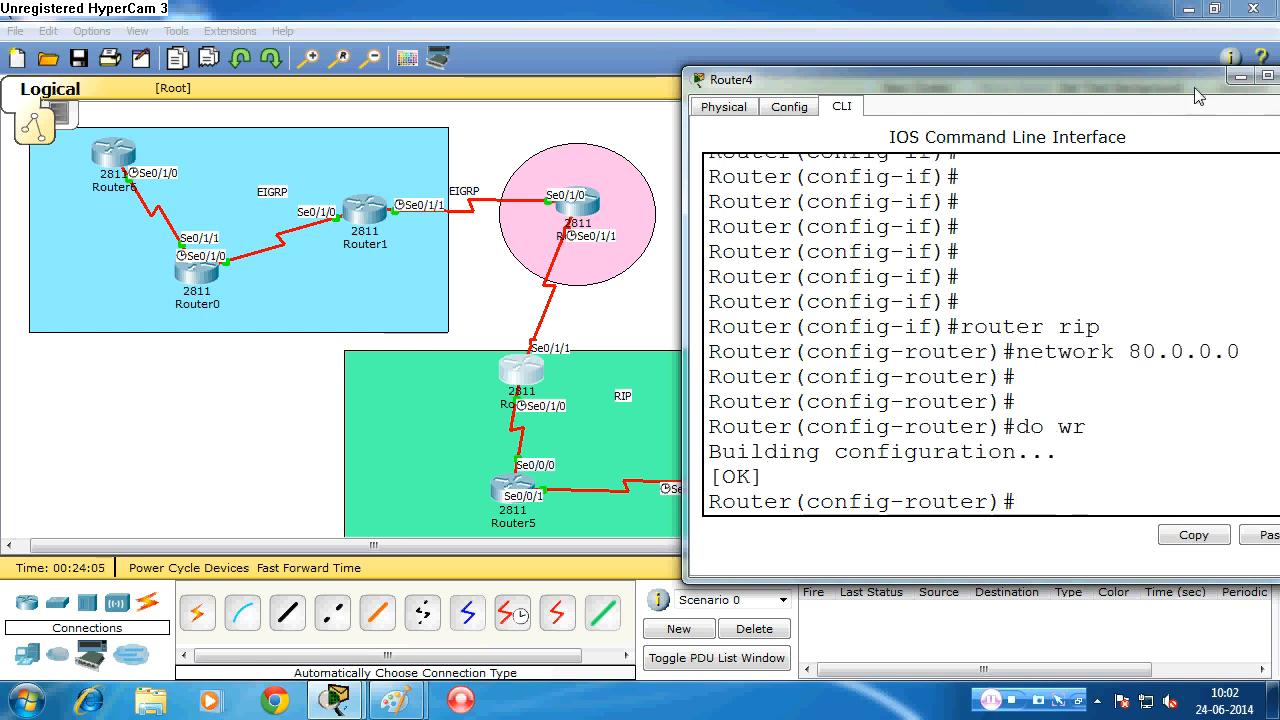
pyautogui.moveTo(1195, 80); pyautogui.dragTo(957, 122)
pyautogui.click(1073, 122)
# - Open Router9's command line and assign IP address 80.0.0.2 with mask 255.0.0.0 to its serial 0/1/1 interface
pyautogui.click(614, 200)
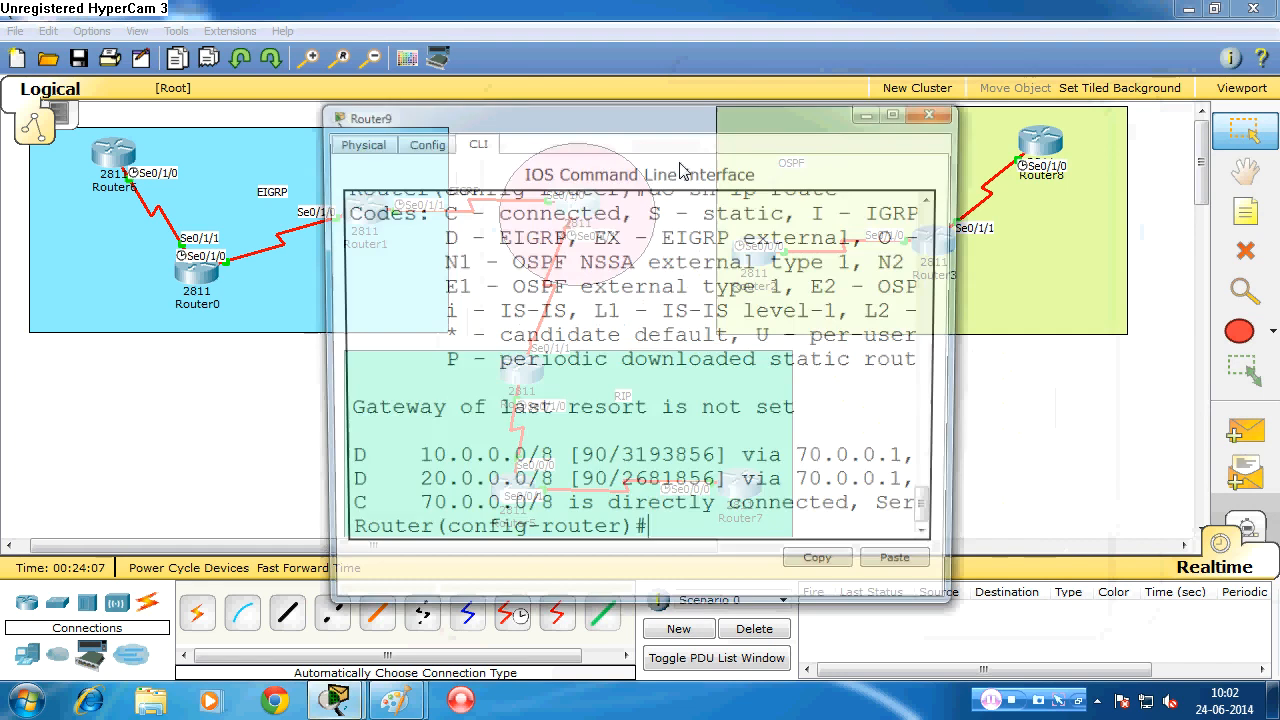
pyautogui.moveTo(798, 125); pyautogui.dragTo(1157, 90)
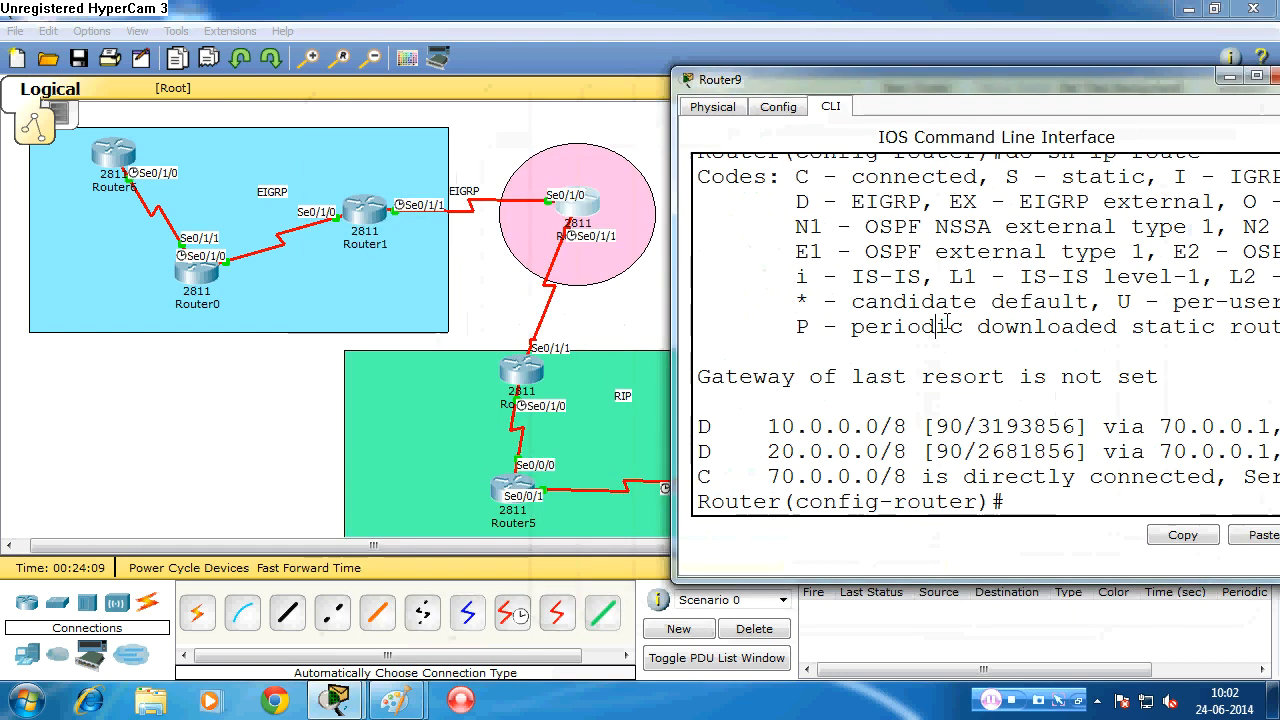
pyautogui.press('Return')
pyautogui.press('Return')
pyautogui.write('i')
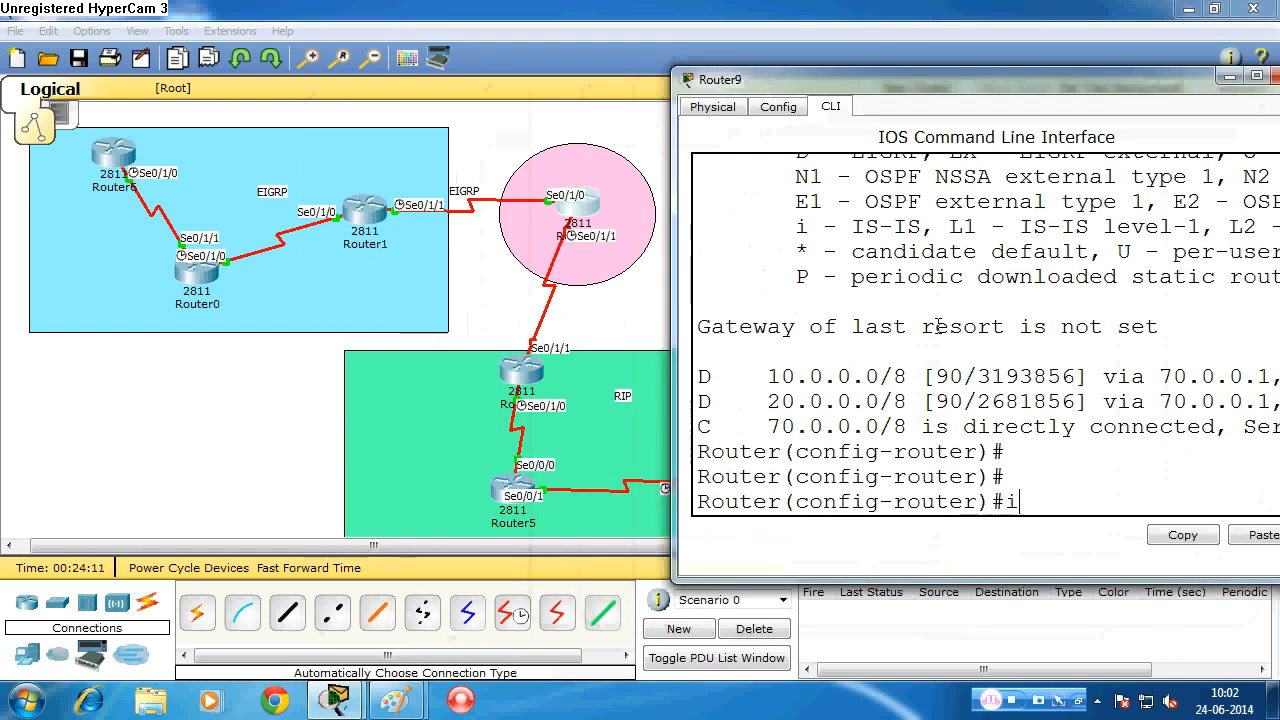
pyautogui.write('nter ser ')
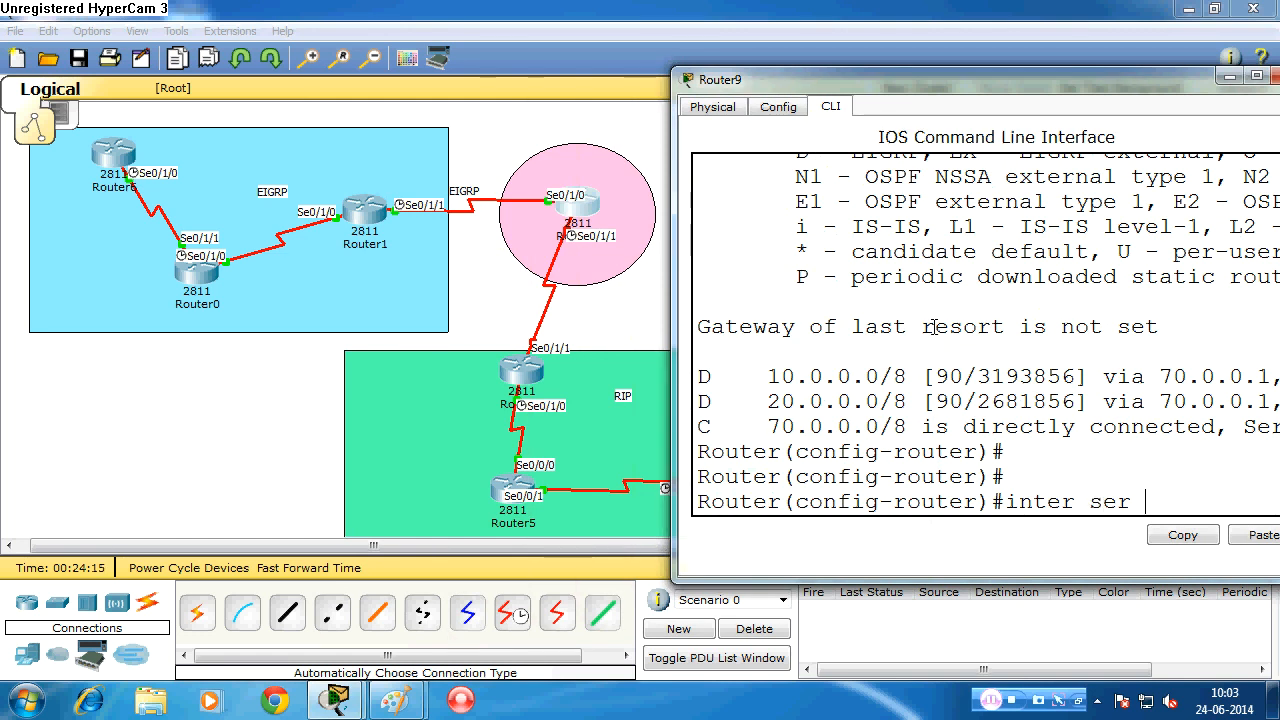
pyautogui.write('0/1/1')
pyautogui.press('Return')
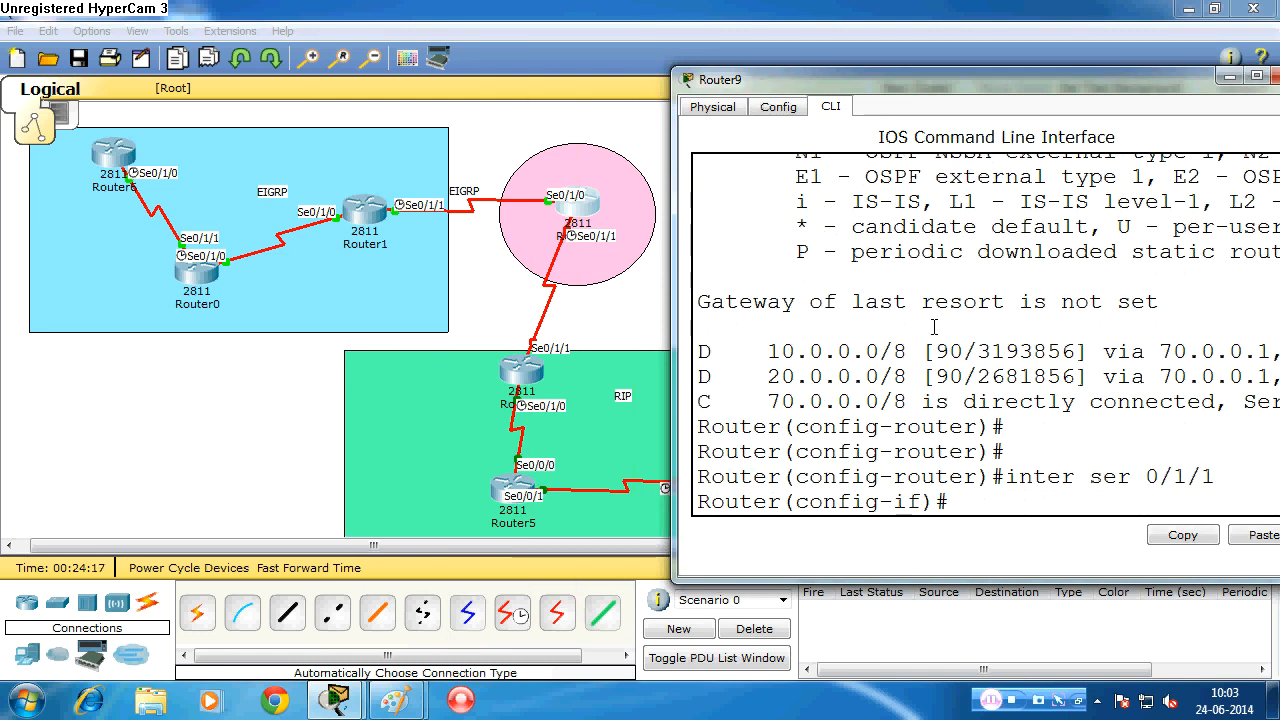
pyautogui.write('ip add 80.0.0.2')
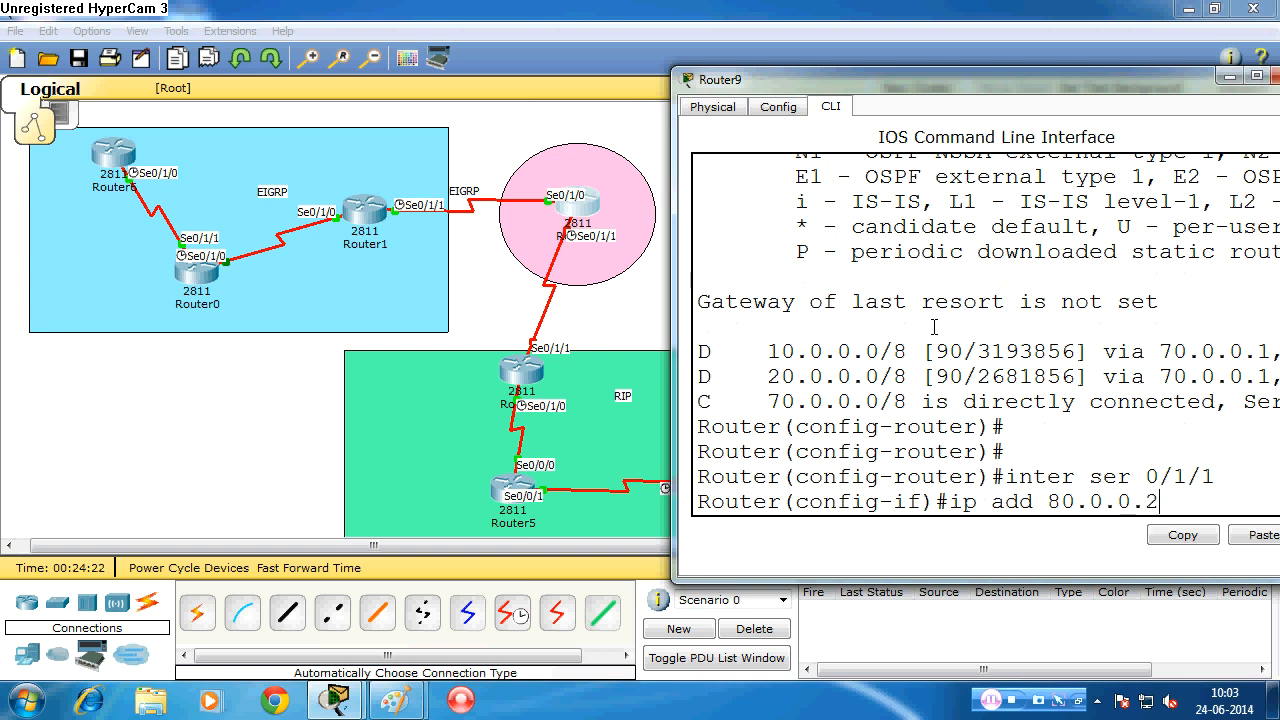
pyautogui.write(' 255.0.0.')
pyautogui.press('Return')
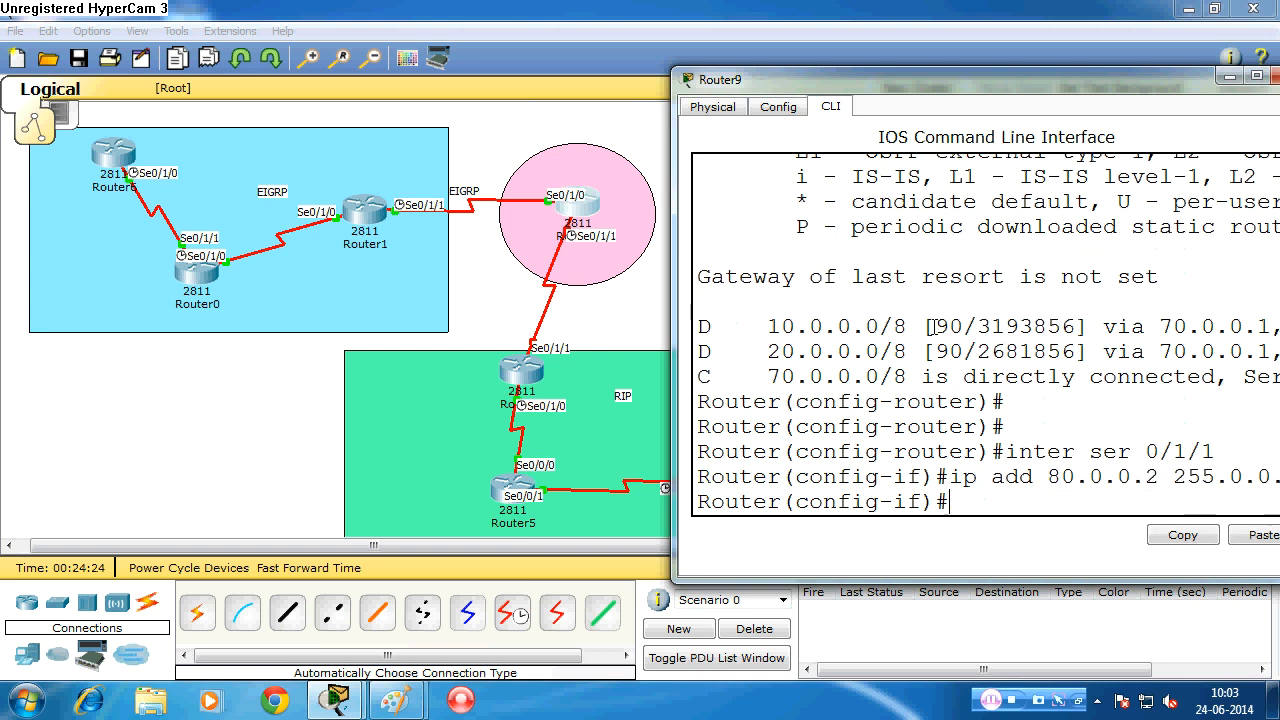
# - Enable Router9's serial 0/1/1 interface and set its clock rate to 64000
pyautogui.write('no shut')
pyautogui.press('Return')
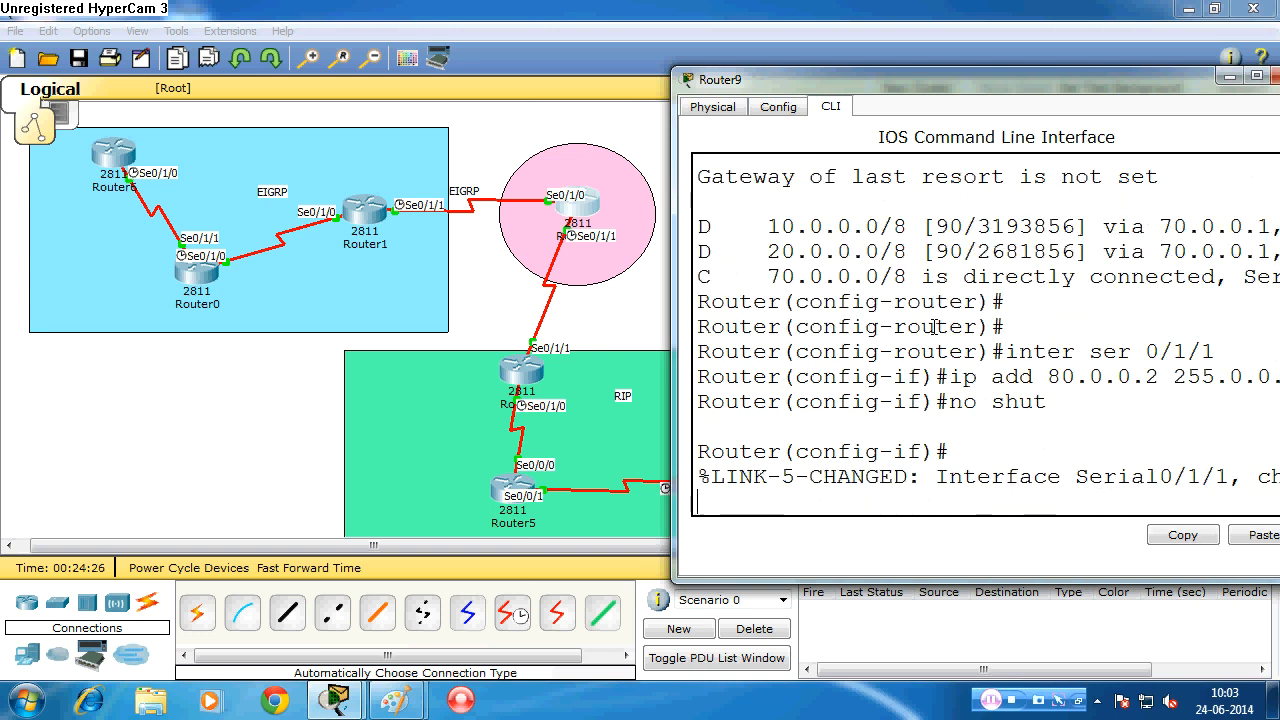
pyautogui.write('clock rate 64000')
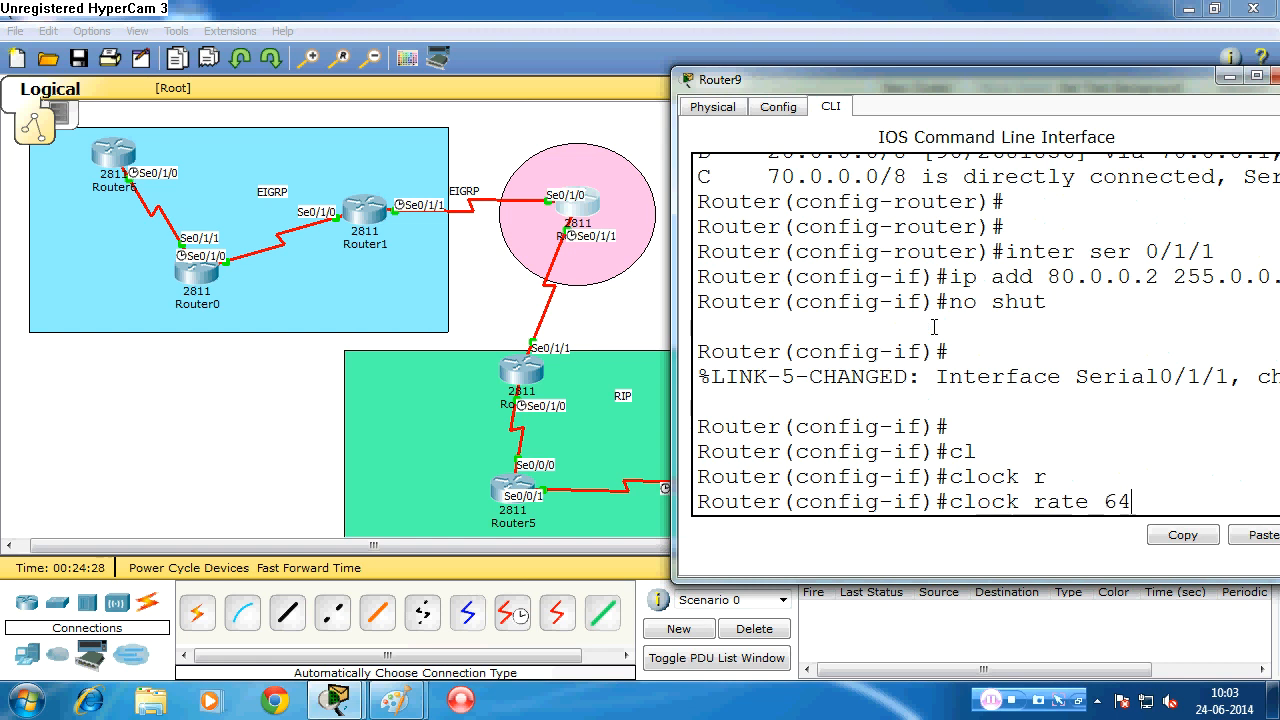
pyautogui.press('Return')
pyautogui.press('Return')
pyautogui.press('Return')
# - Save Router9's configuration with do wr after the serial 0/1/1 setup
pyautogui.write('do wr')
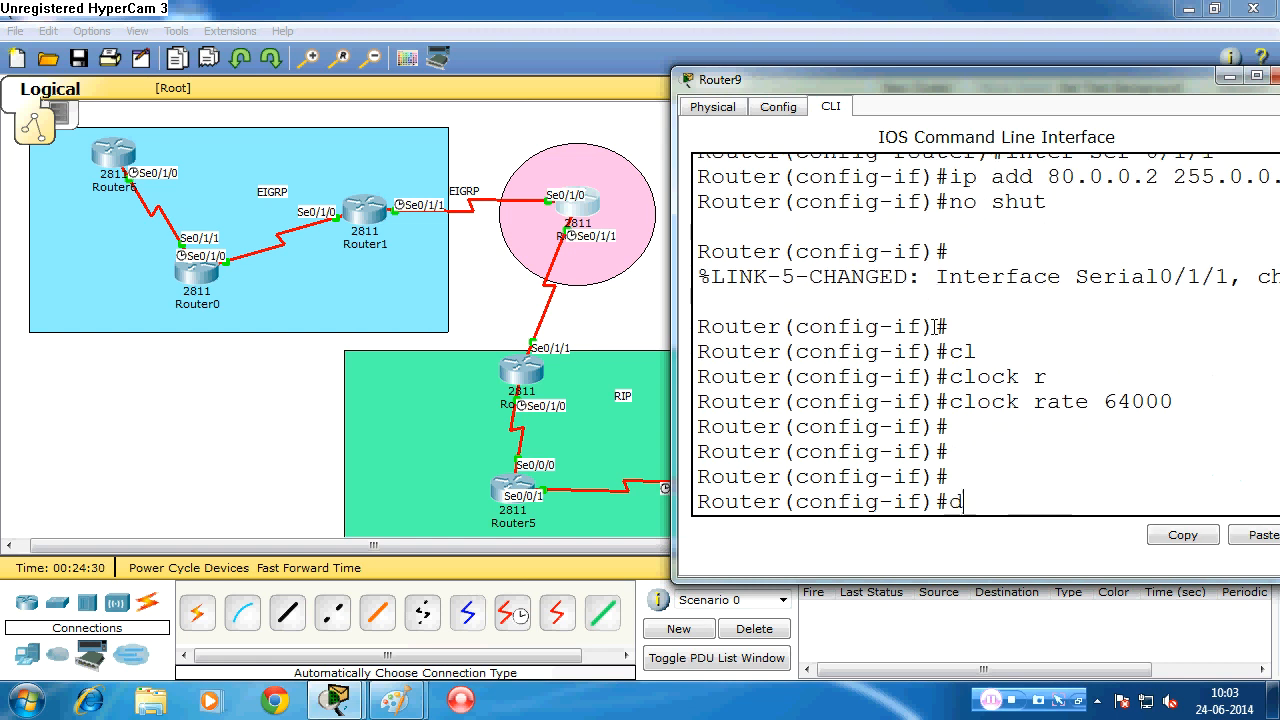
pyautogui.press('Return')
pyautogui.press('Return')
pyautogui.press('Return')
pyautogui.press('Return')
pyautogui.press('Return')
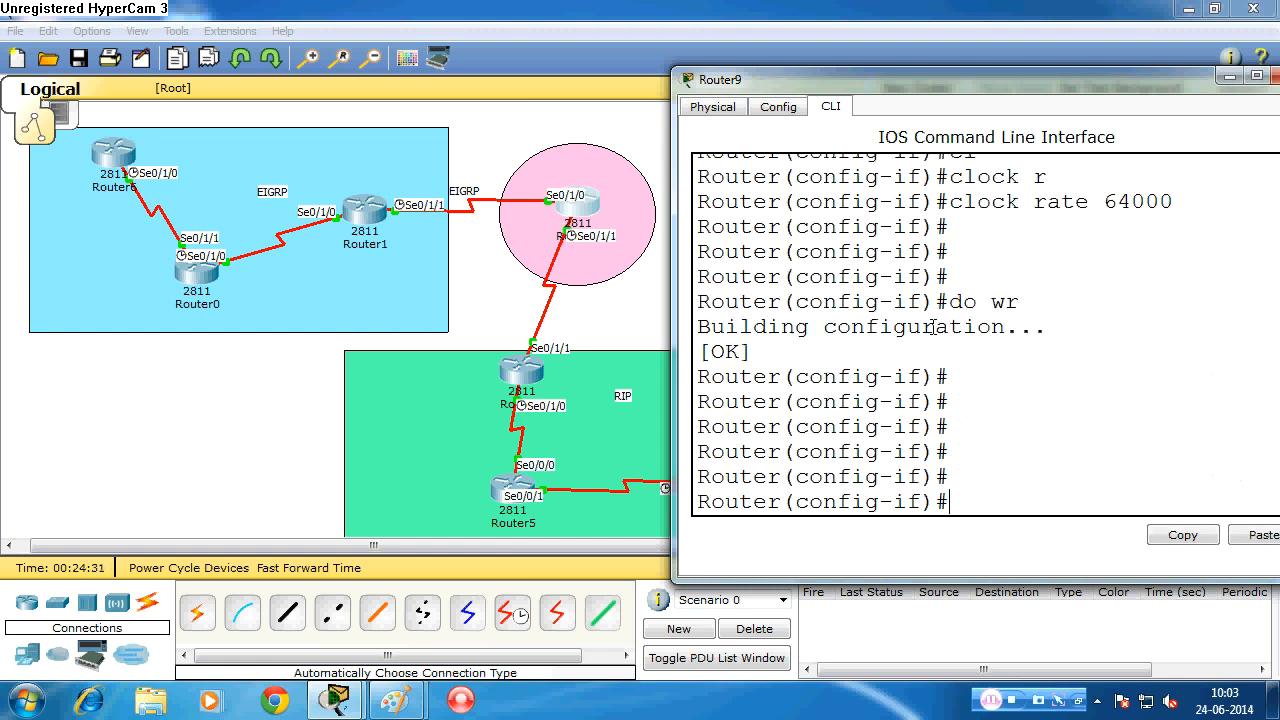
# - Try to enter RIP configuration mode on Router9 and save the configuration again
pyautogui.write('router rip')
pyautogui.press('Return')
pyautogui.write('do wr')
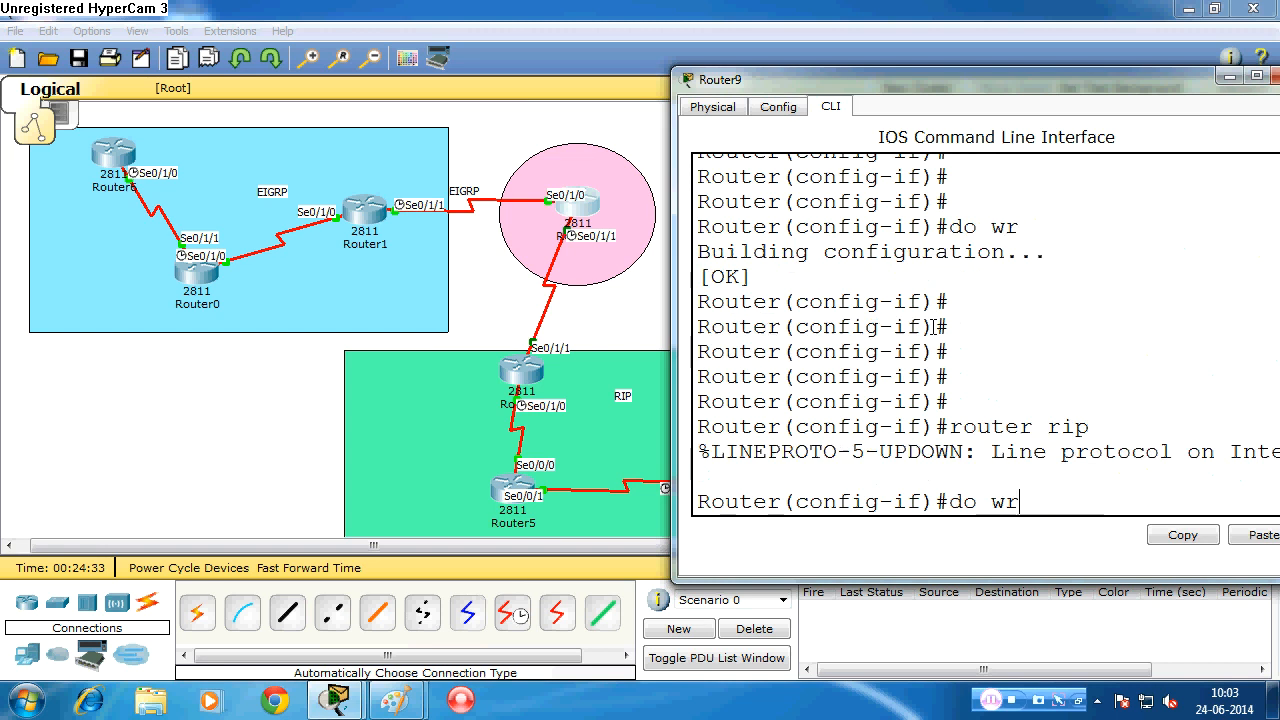
pyautogui.press('Return')
pyautogui.press('Return')
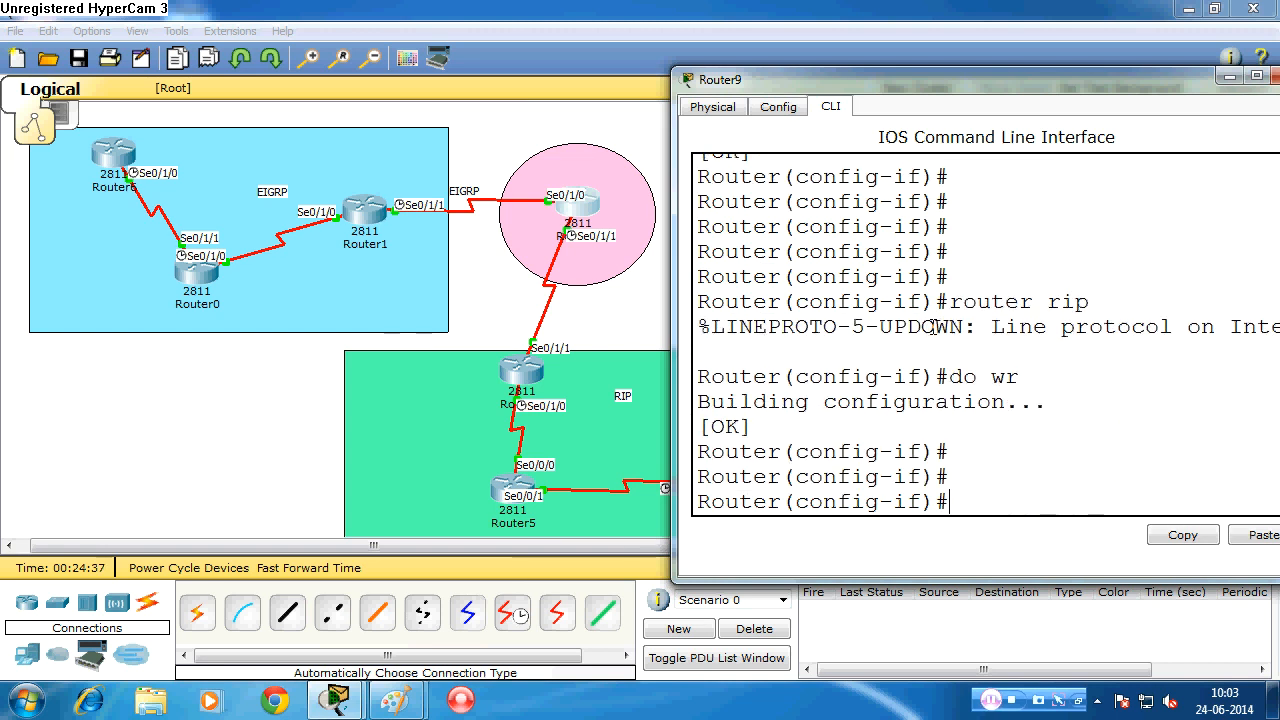
# - Enter RIP configuration mode on Router9 with router rip
pyautogui.press('Up')
pyautogui.press('Up')
pyautogui.press('Up')
pyautogui.press('Down')
pyautogui.press('Down')
pyautogui.press('Down')
pyautogui.write('ro')
pyautogui.press('BackSpace')
pyautogui.press('BackSpace')
pyautogui.write('router ')
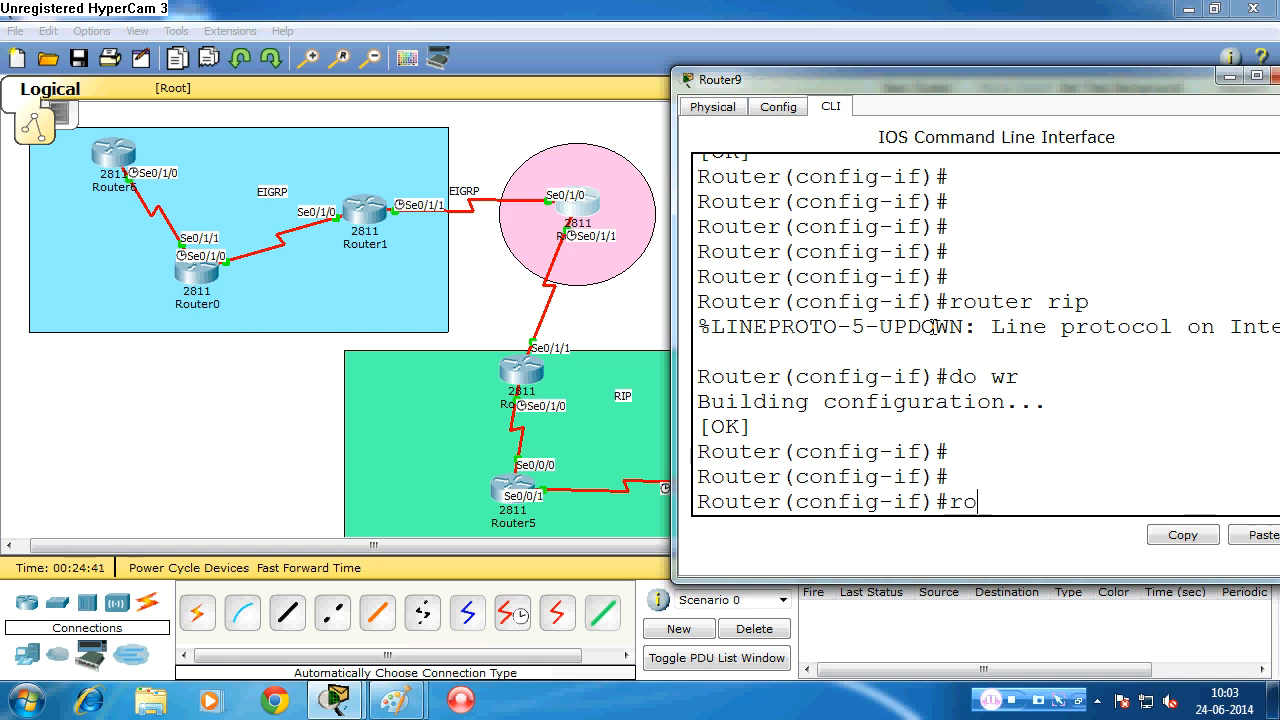
pyautogui.write('igrp')
pyautogui.press('BackSpace')
pyautogui.press('BackSpace')
pyautogui.press('BackSpace')
pyautogui.press('BackSpace')
pyautogui.write('rip')
pyautogui.press('Return')
pyautogui.press('Return')
pyautogui.press('Return')
# - Add network 80.0.0.0 to Router9's RIP process and set the RIP version to 2
pyautogui.write('net ')
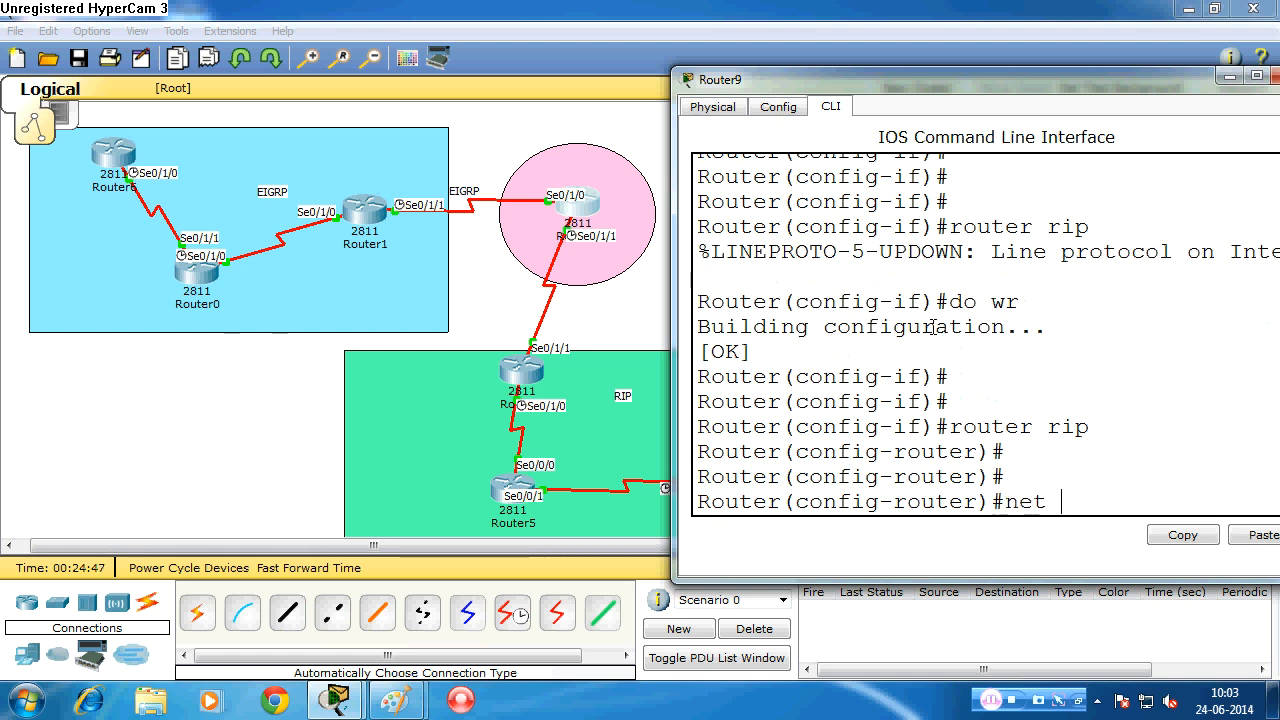
pyautogui.write('80.0.0.0')
pyautogui.press('Return')
pyautogui.write('vber')
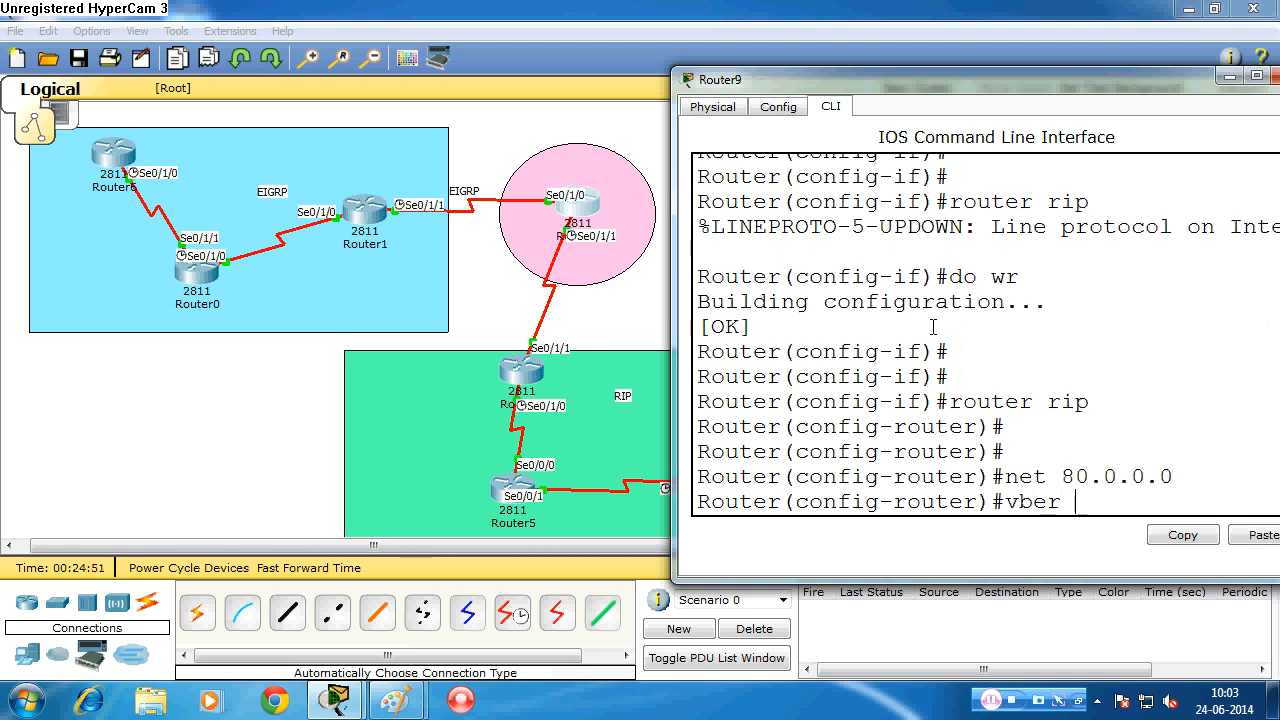
pyautogui.press('BackSpace')
pyautogui.press('BackSpace')
pyautogui.write('er 2')
pyautogui.press('Return')
pyautogui.press('Return')
pyautogui.press('Return')
pyautogui.press('Return')
pyautogui.press('Return')
pyautogui.press('Return')
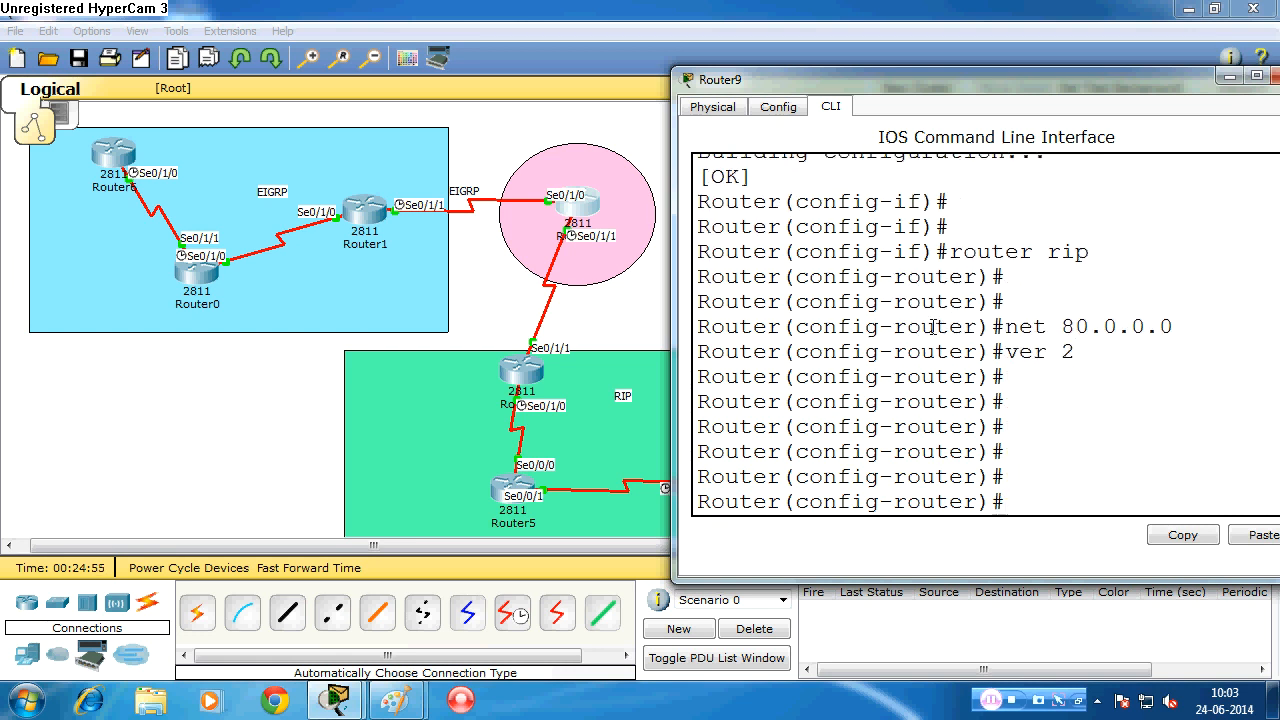
# - Save Router9's configuration with its RIP settings using do wr
pyautogui.write('do wr')
pyautogui.press('Return')
pyautogui.press('Return')
pyautogui.press('Return')
pyautogui.press('Return')
# - Display Router9's IP routing table with do sh ip route
pyautogui.write('d')
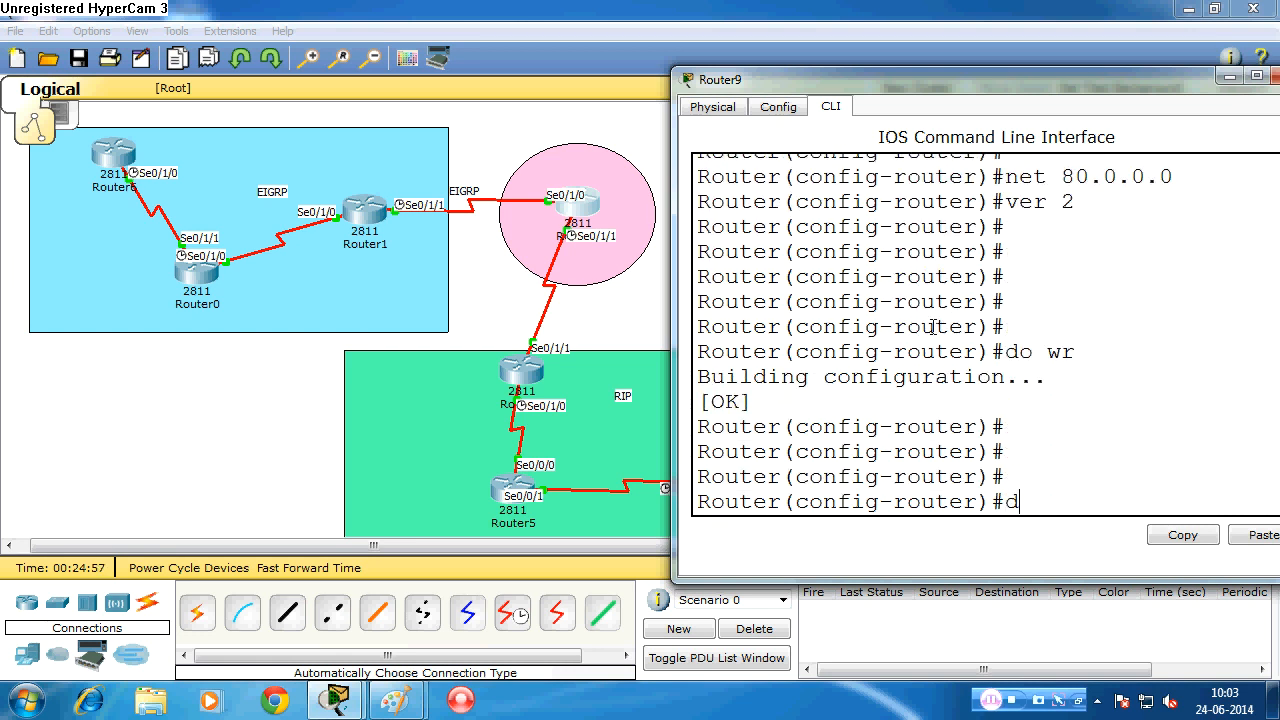
pyautogui.write('o sh ip router')
pyautogui.press('BackSpace')
pyautogui.press('Return')
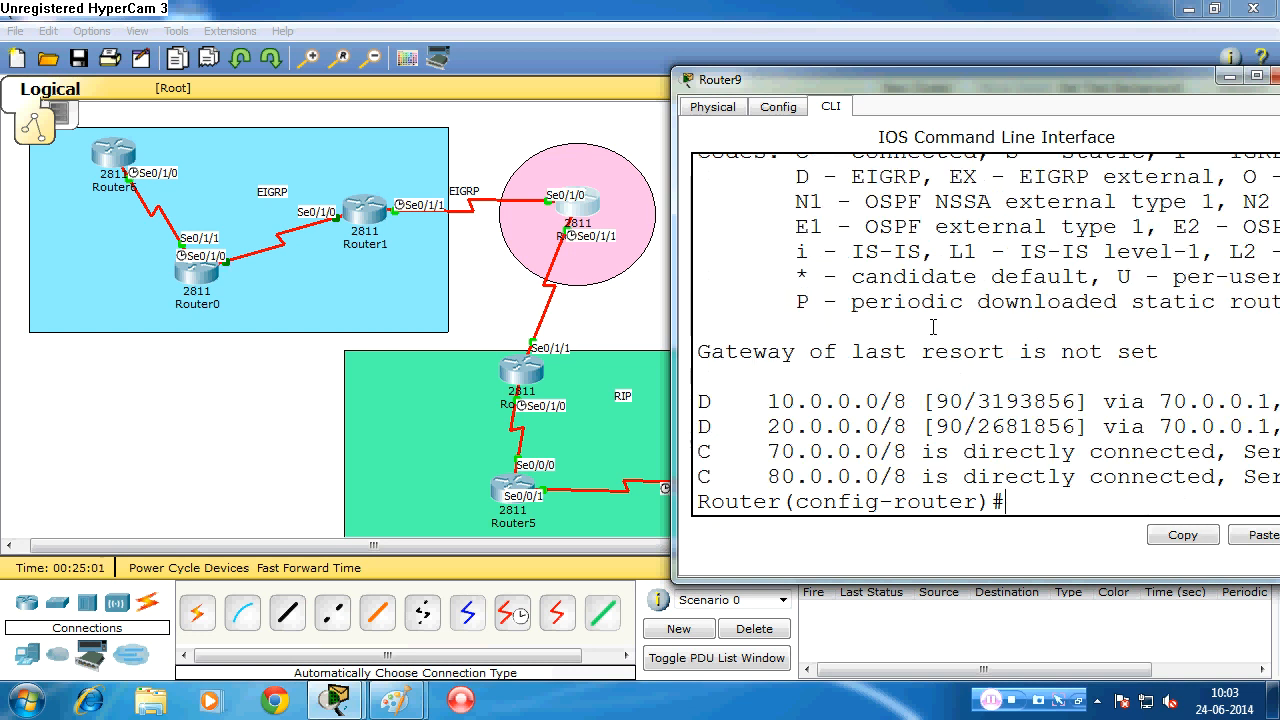
pyautogui.press('Up')
pyautogui.press('Down')
pyautogui.press('Up')
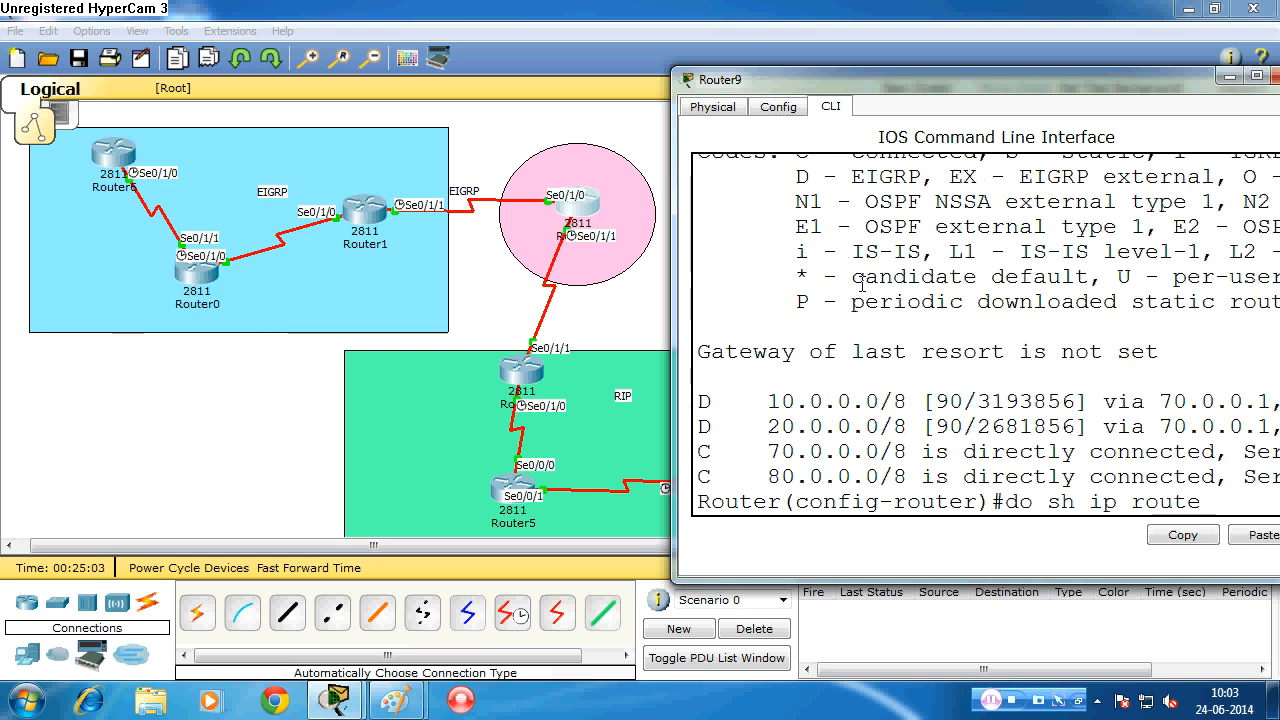
pyautogui.press('Down')
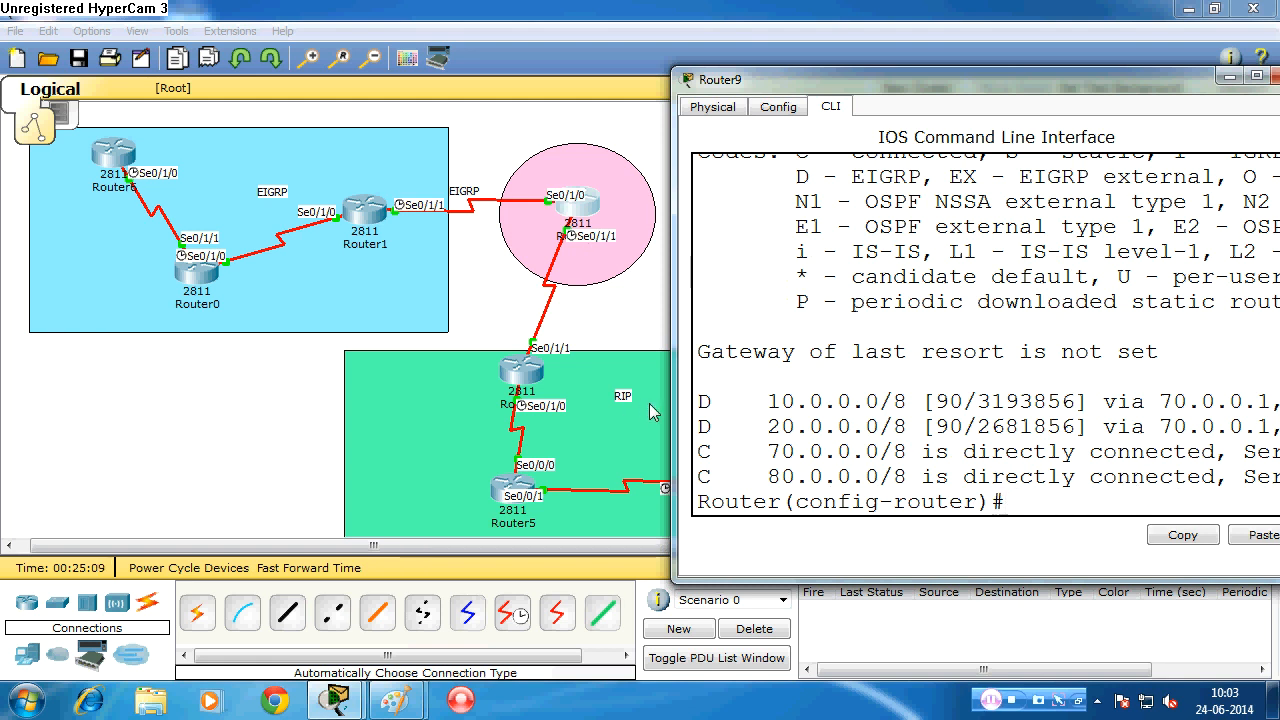
# - Redisplay Router9's IP routing table and highlight the route codes of the 10.0.0.0 and 30.0.0.0 entries
pyautogui.write('do sh ip route')
pyautogui.press('Return')
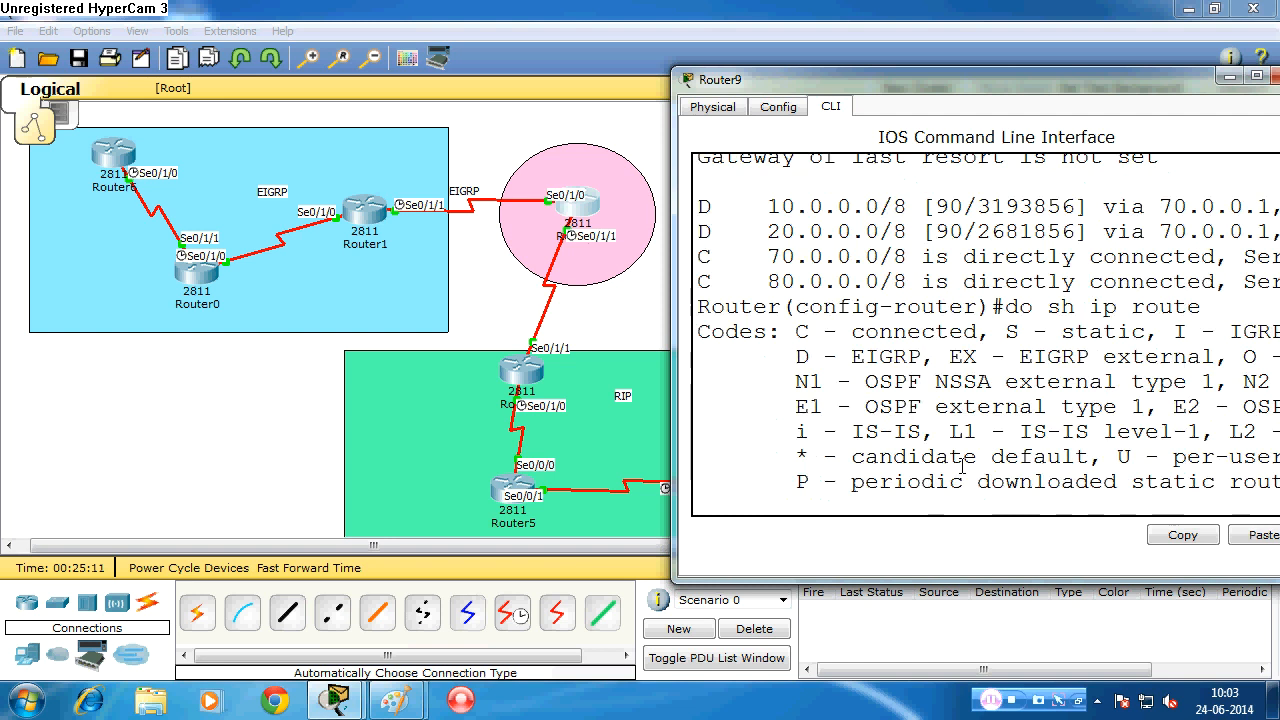
pyautogui.scroll(-3, 965, 457)
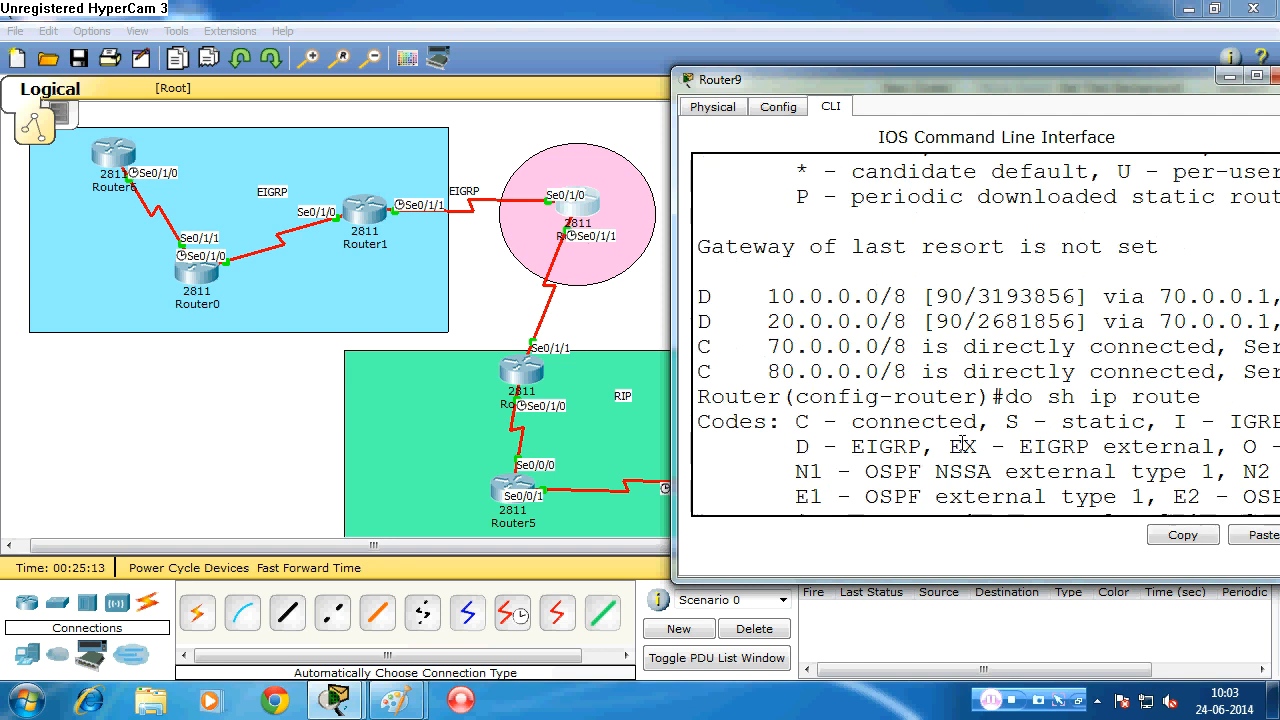
pyautogui.scroll(2, 988, 417)
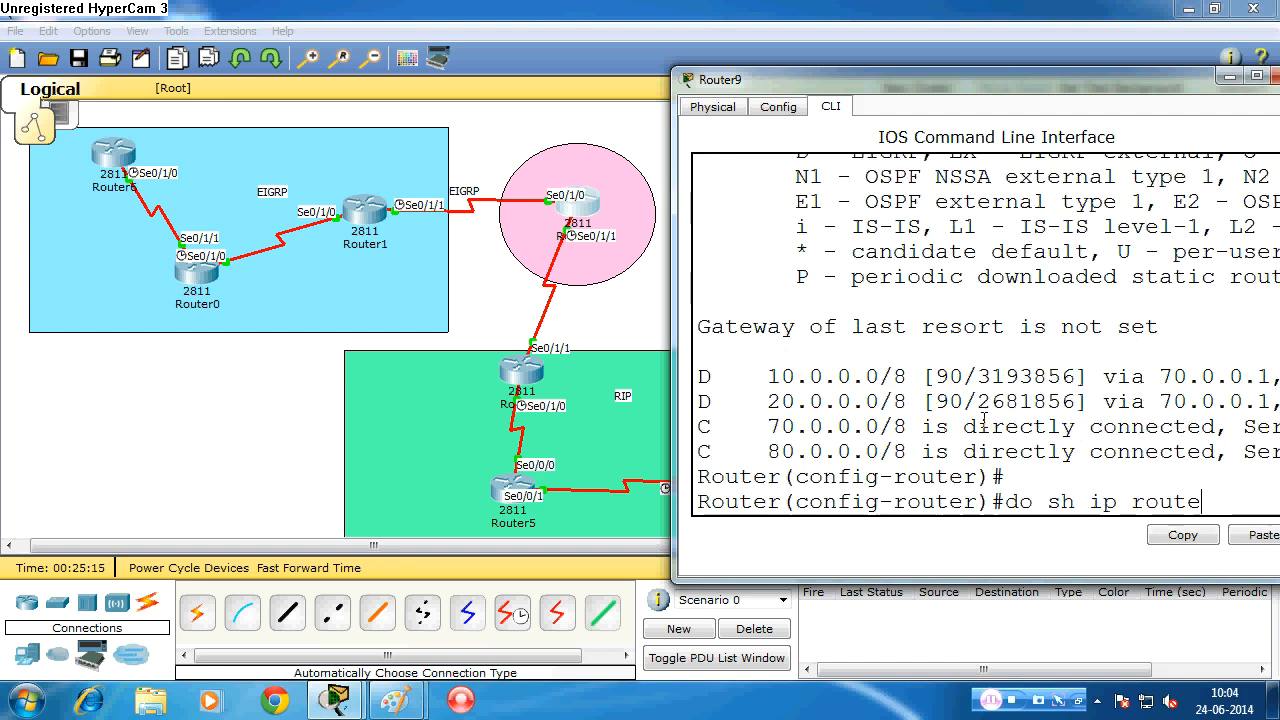
pyautogui.scroll(-8, 930, 430)
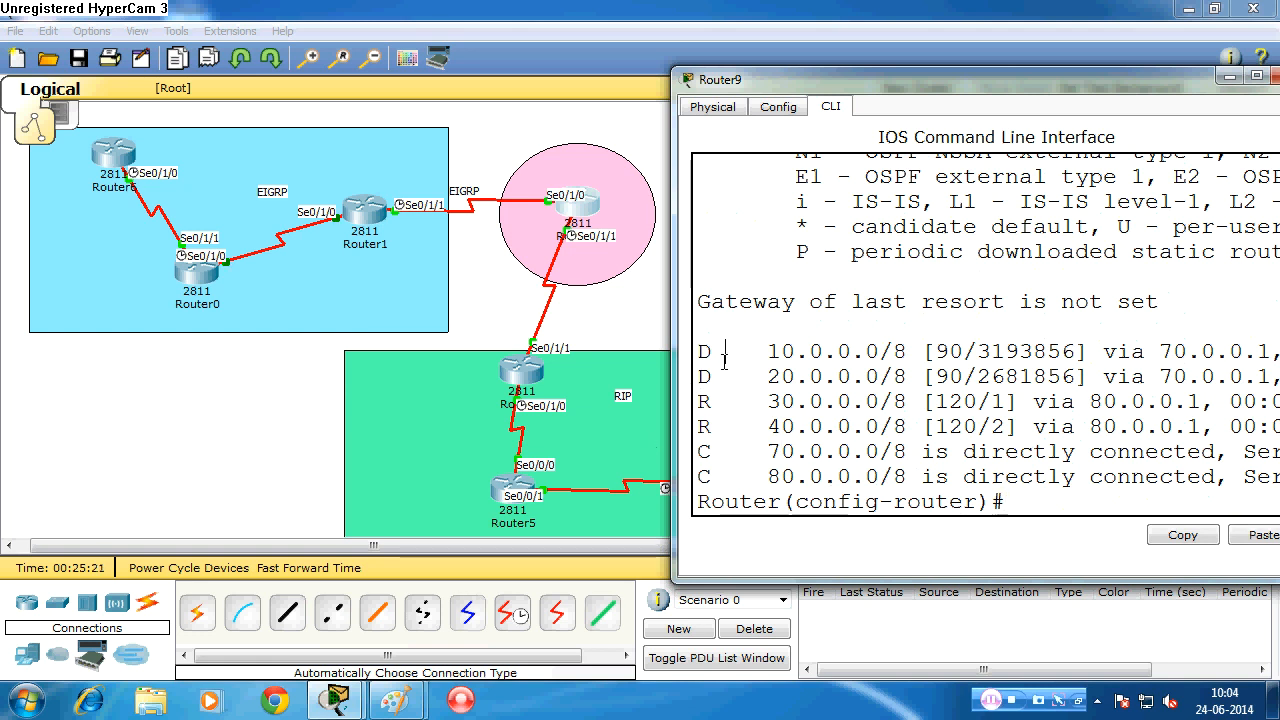
pyautogui.moveTo(724, 355); pyautogui.dragTo(697, 352)
pyautogui.moveTo(724, 401); pyautogui.dragTo(697, 402)
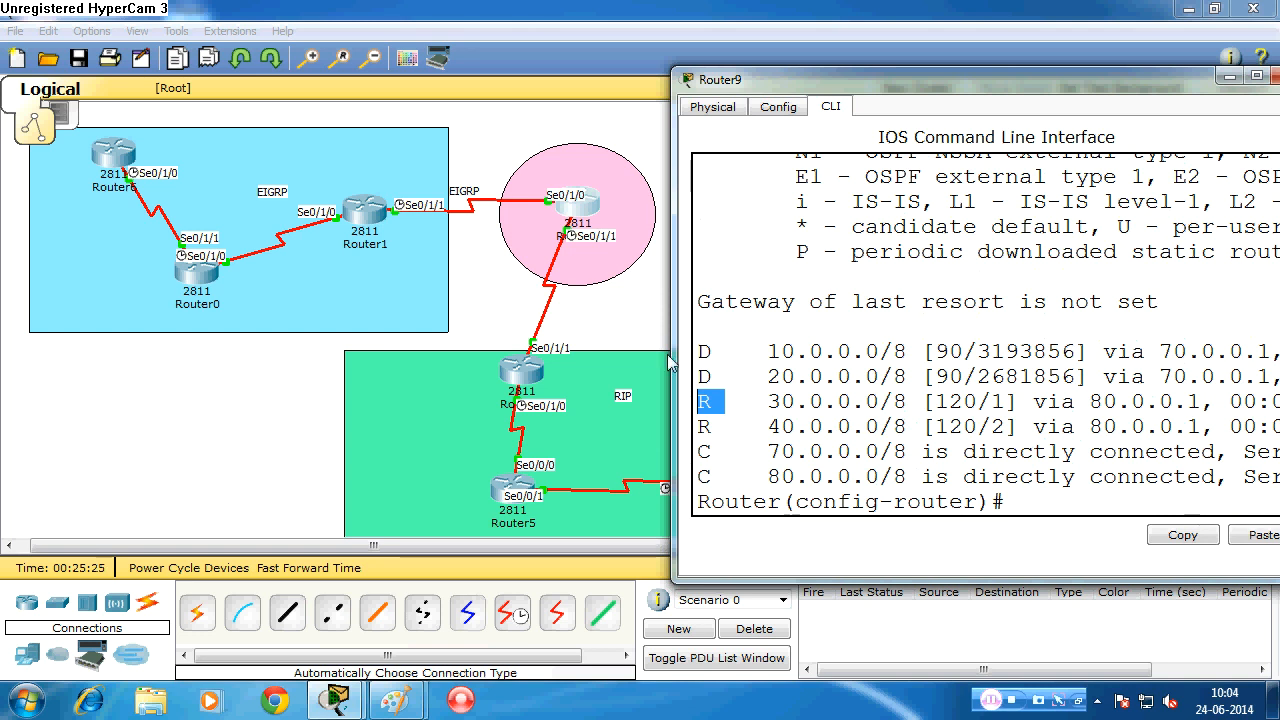
# - Connect Router9 to Router2 in the OSPF area using the automatically chosen connection type
pyautogui.click(625, 316)
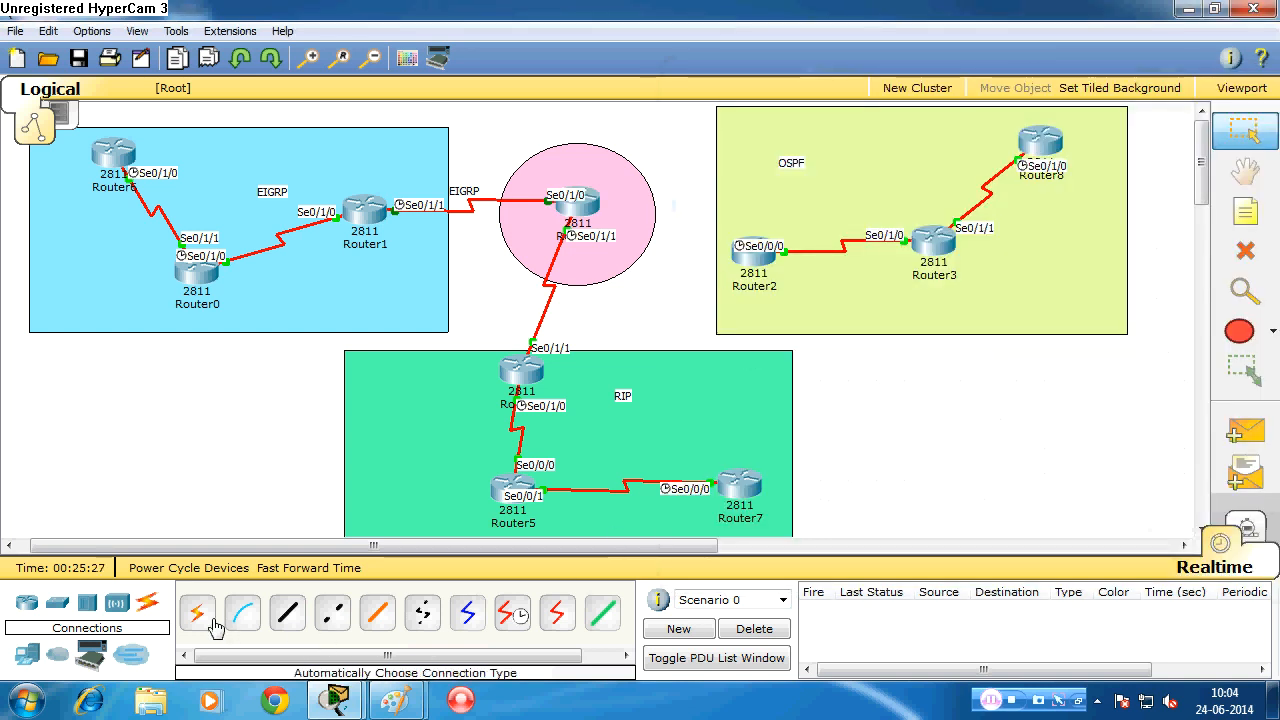
pyautogui.click(197, 612)
pyautogui.click(578, 203)
pyautogui.click(750, 255)
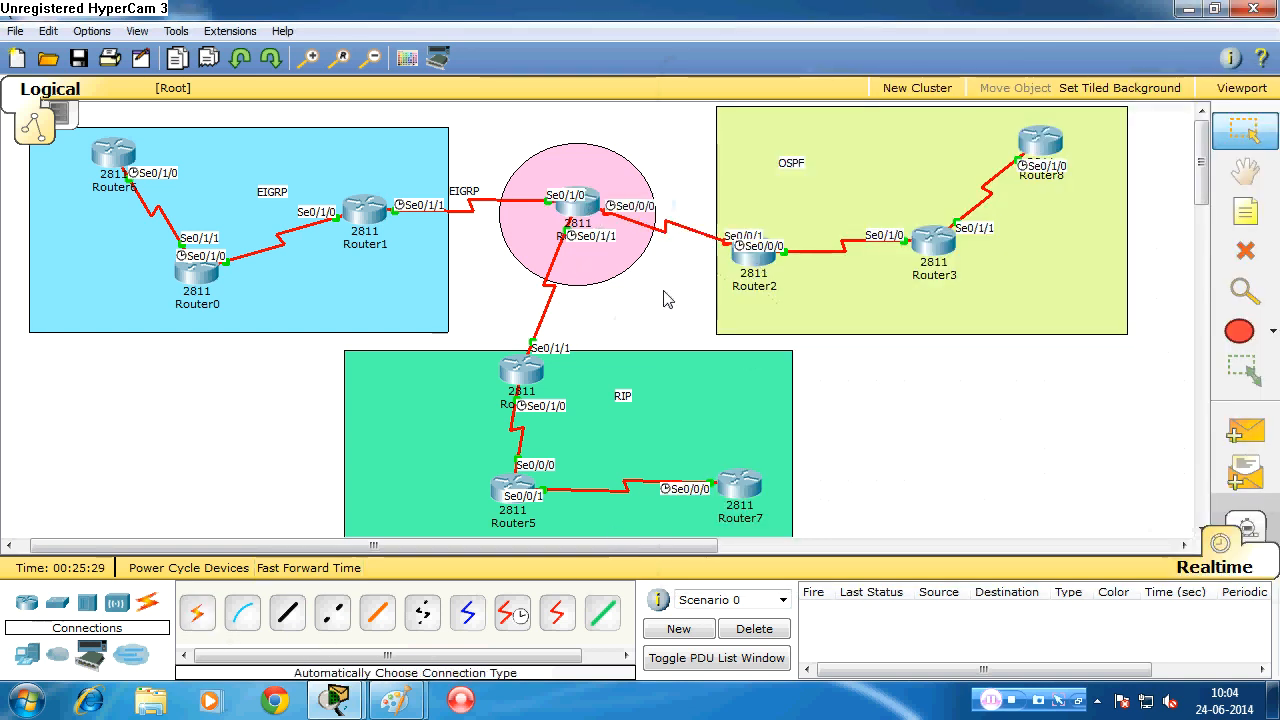
# - Move Router2 slightly upward inside the OSPF area and open its command-line interface
pyautogui.click(750, 268)
pyautogui.moveTo(808, 118); pyautogui.dragTo(1279, 118)
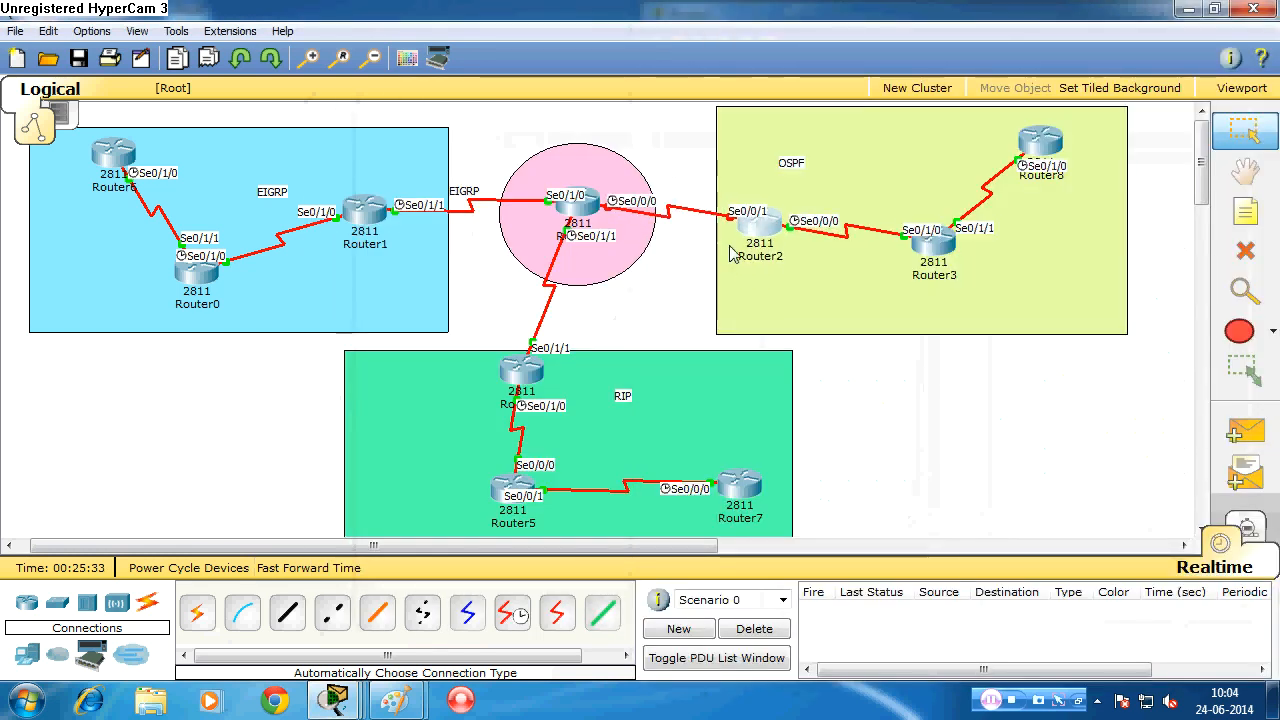
pyautogui.press('super+Left')
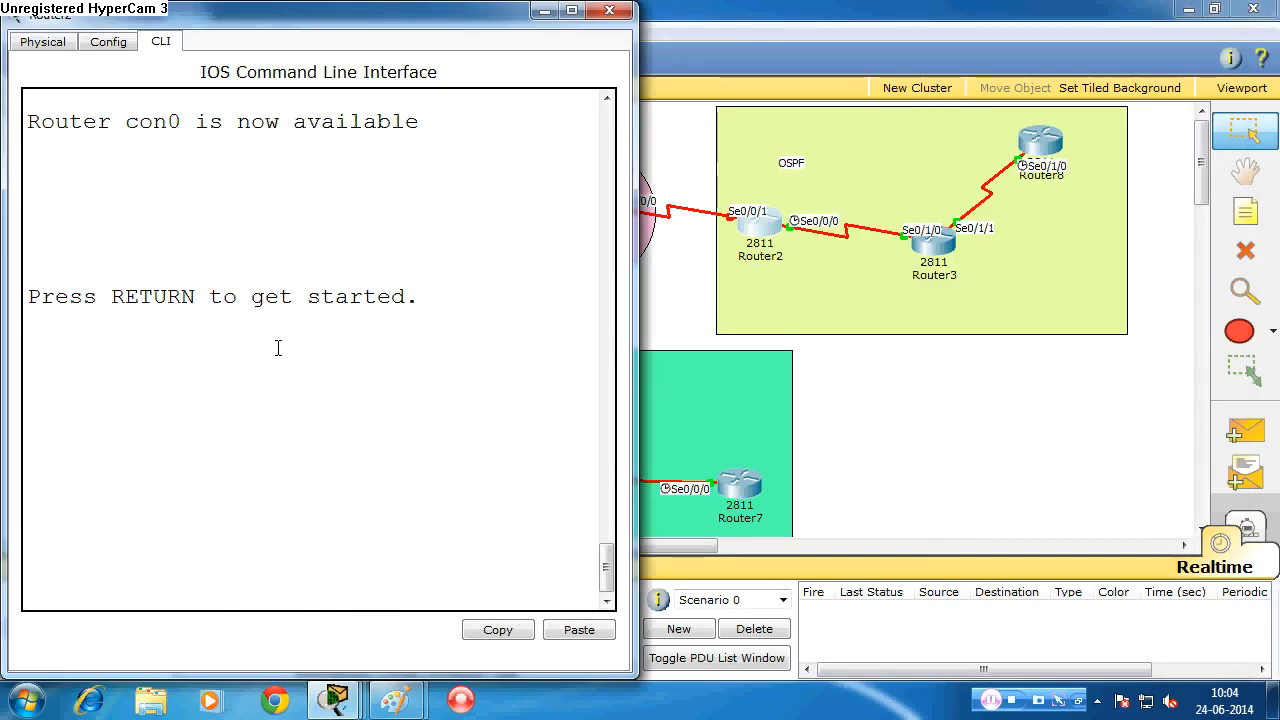
# - Enter global configuration mode on Router2 with en and config t
pyautogui.press('Return')
pyautogui.press('Return')
pyautogui.press('Return')
pyautogui.press('Return')
pyautogui.write('en')
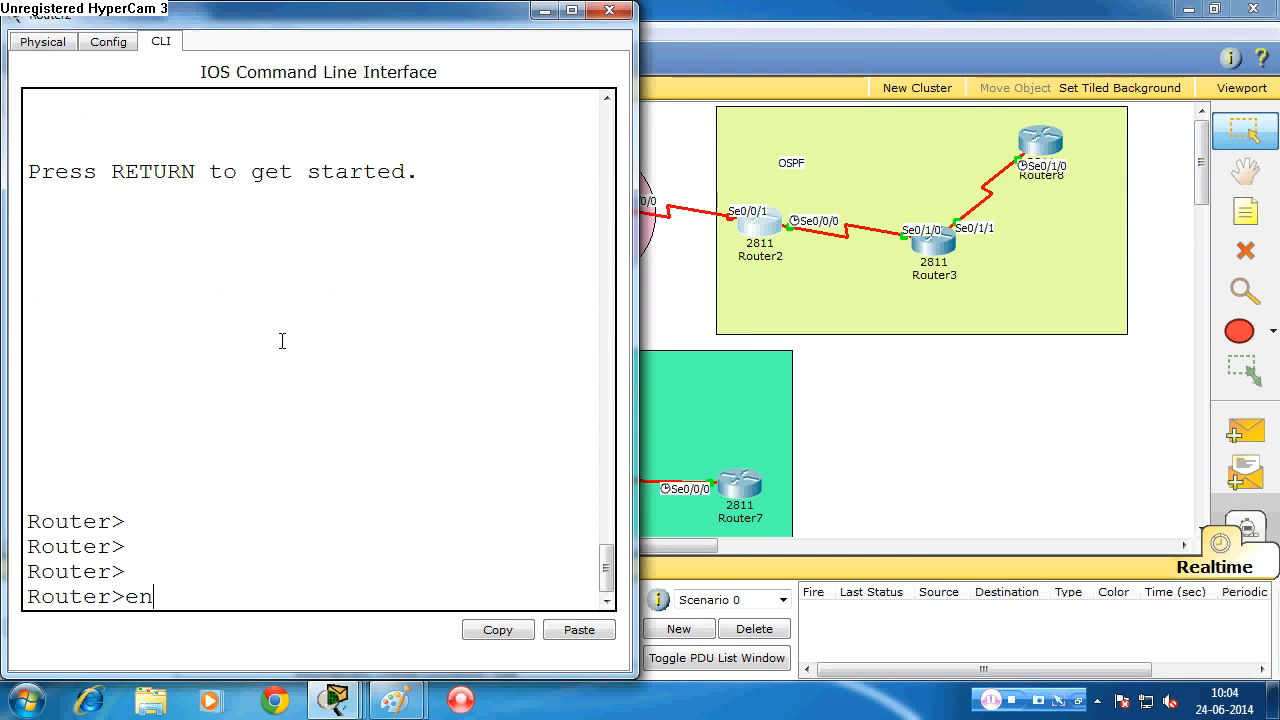
pyautogui.press('Return')
pyautogui.write('config t')
pyautogui.press('Return')
pyautogui.press('Return')
pyautogui.press('Return')
pyautogui.press('Return')
pyautogui.press('Return')
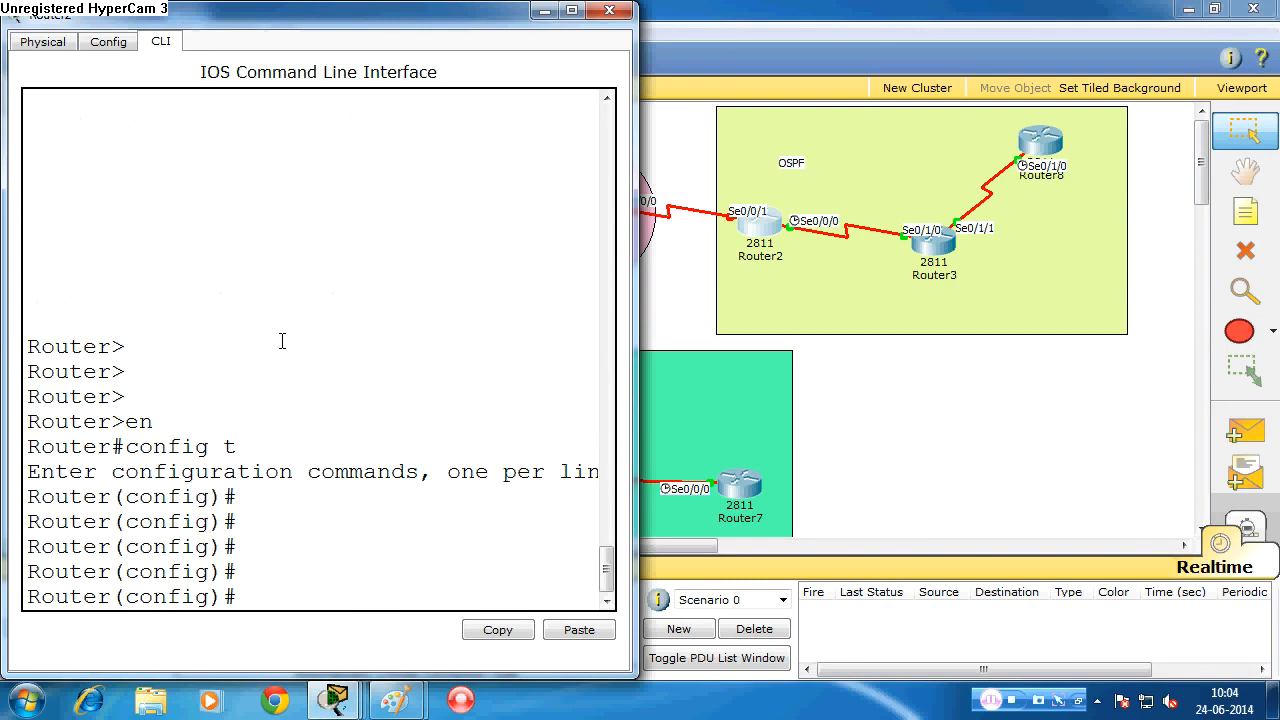
# - Assign IP address 90.0.0.1 with mask 255.0.0.0 to Router2's serial 0/0/1 interface and enable it with no shut
pyautogui.write('inter ser 0/')
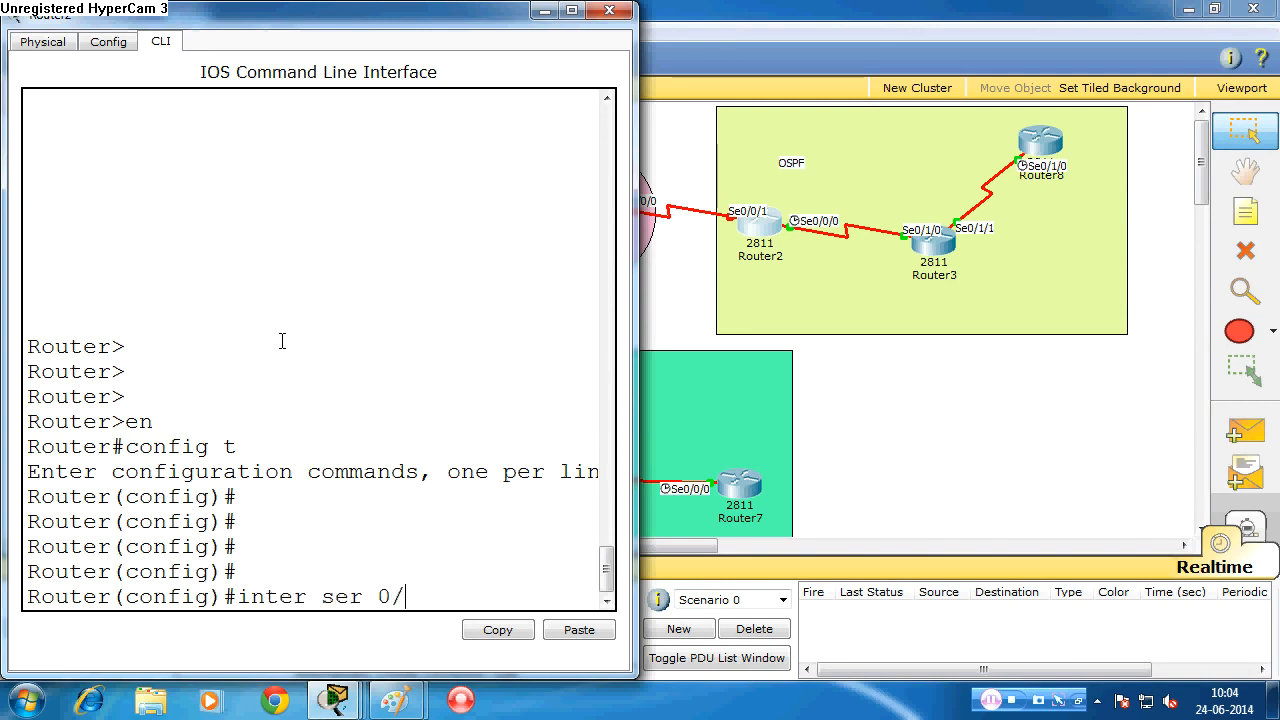
pyautogui.write('0/1')
pyautogui.press('Return')
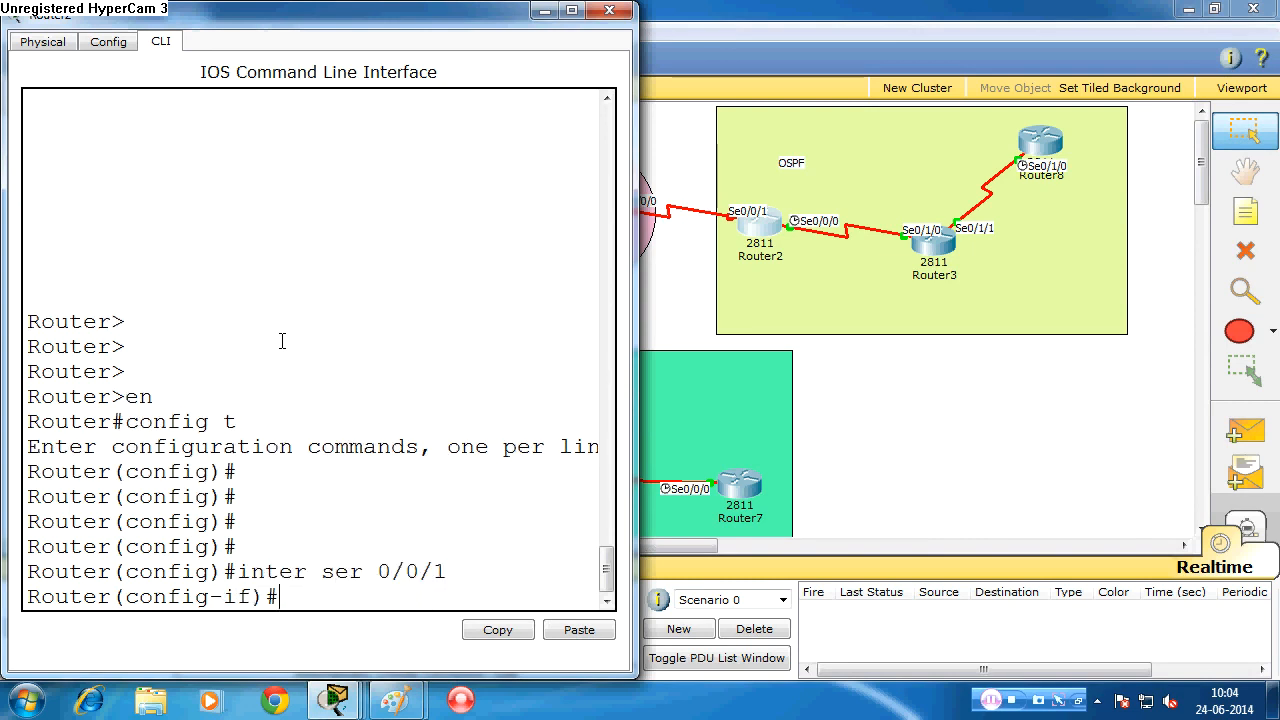
pyautogui.write('ip add 90.0.0.1 2')
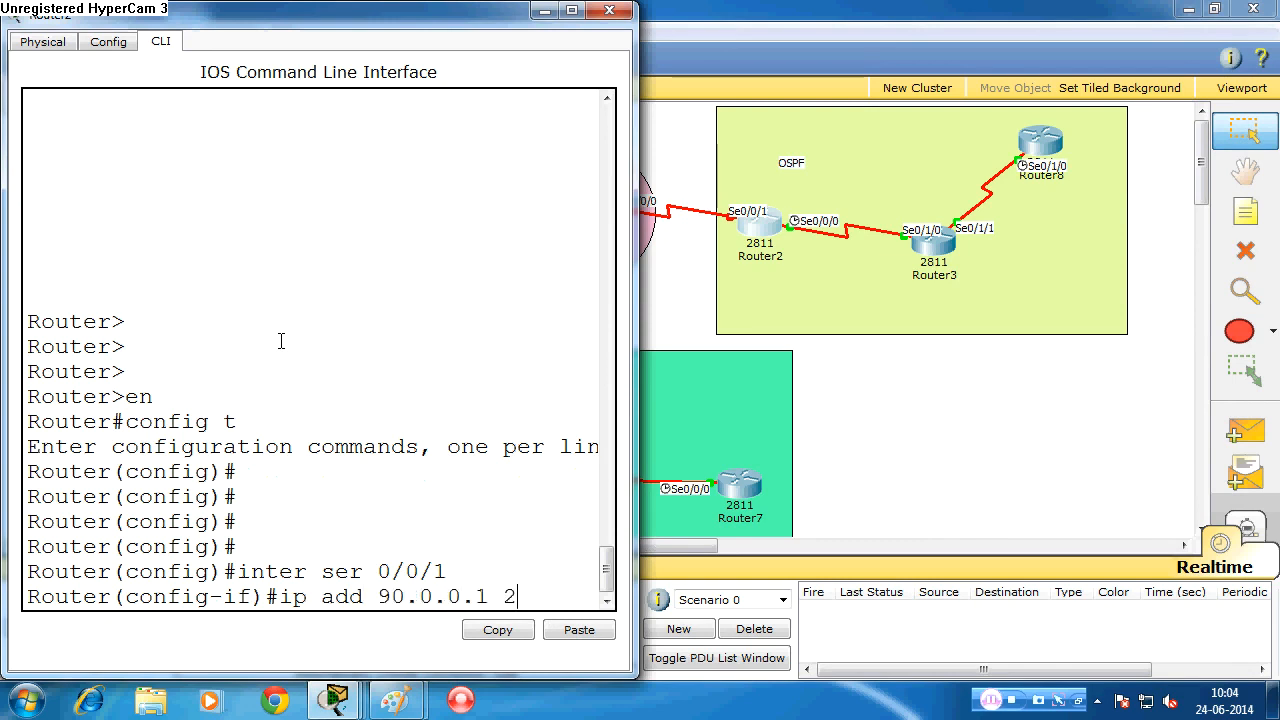
pyautogui.write('55.0.0')
pyautogui.press('Return')
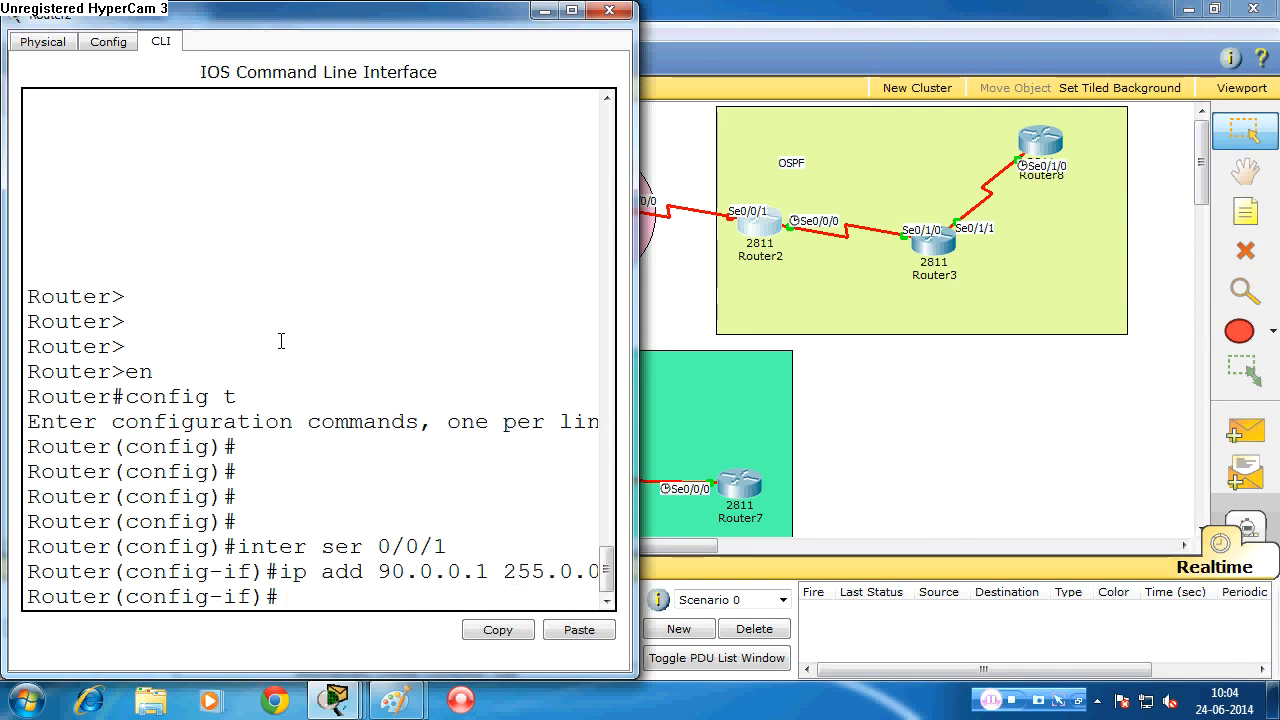
pyautogui.write('no shut')
pyautogui.press('Return')
pyautogui.press('Return')
pyautogui.press('Return')
pyautogui.press('Return')
pyautogui.press('Return')
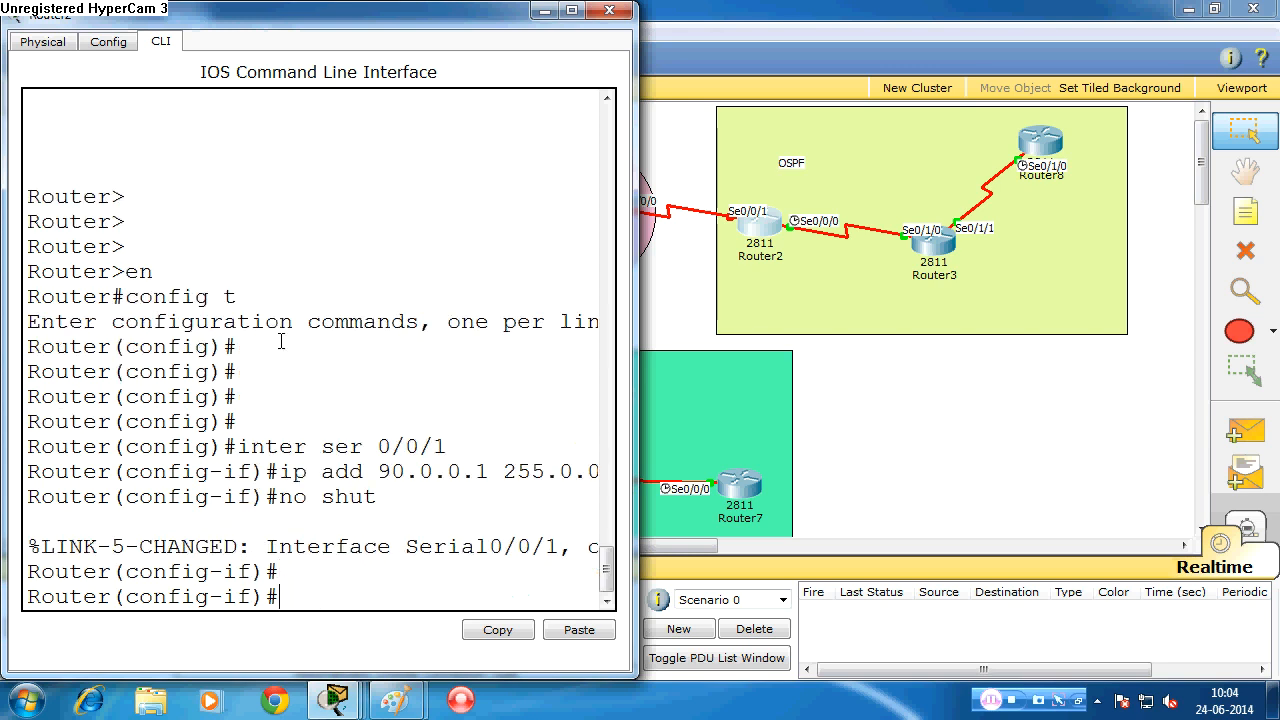
# - Enter OSPF process 10 on Router2 and add network 90.0.0.0 with wildcard mask 0.255.255.255 and its area
pyautogui.write('ro')
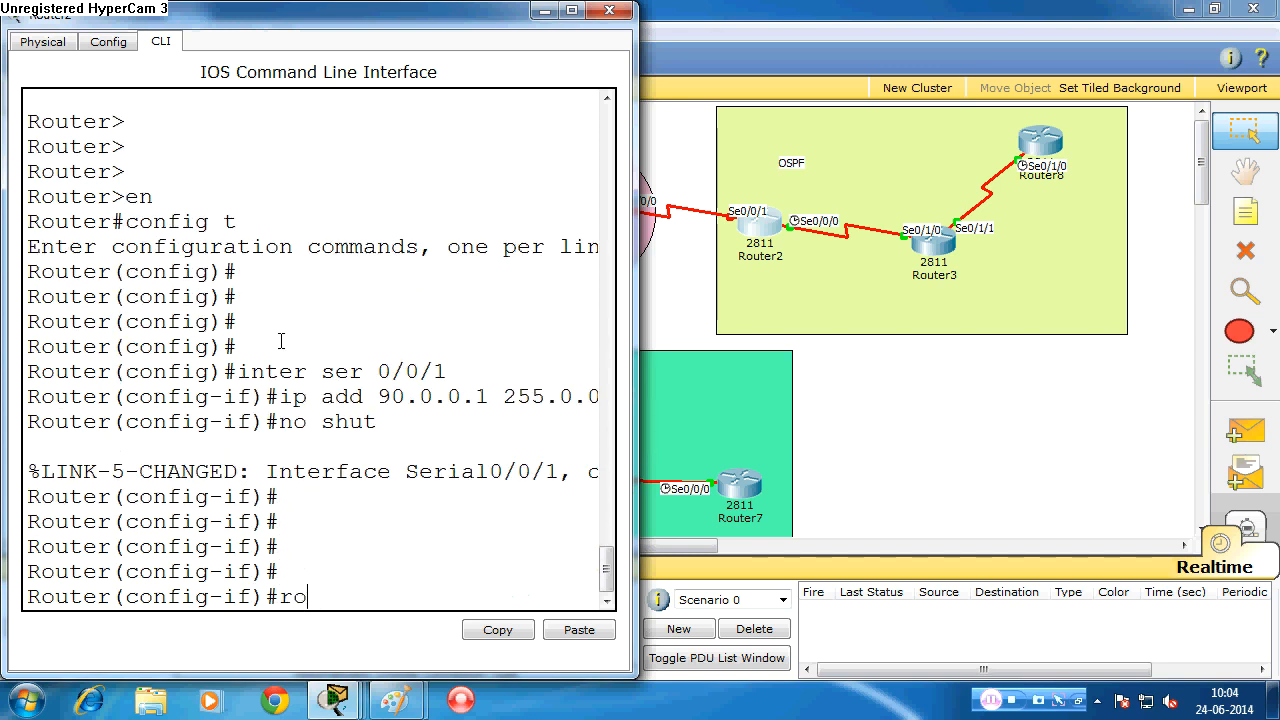
pyautogui.write('uyte')
pyautogui.press('BackSpace')
pyautogui.press('BackSpace')
pyautogui.press('BackSpace')
pyautogui.write('ter')
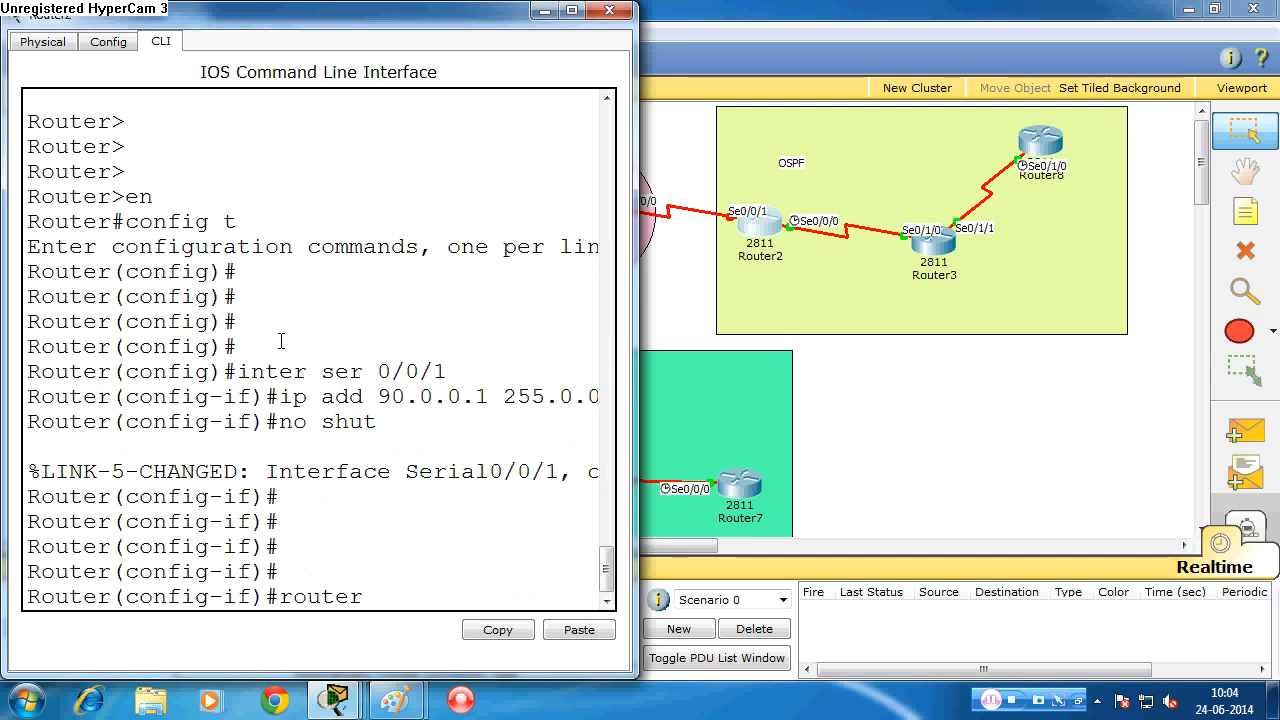
pyautogui.write(' ospf 10')
pyautogui.press('Return')
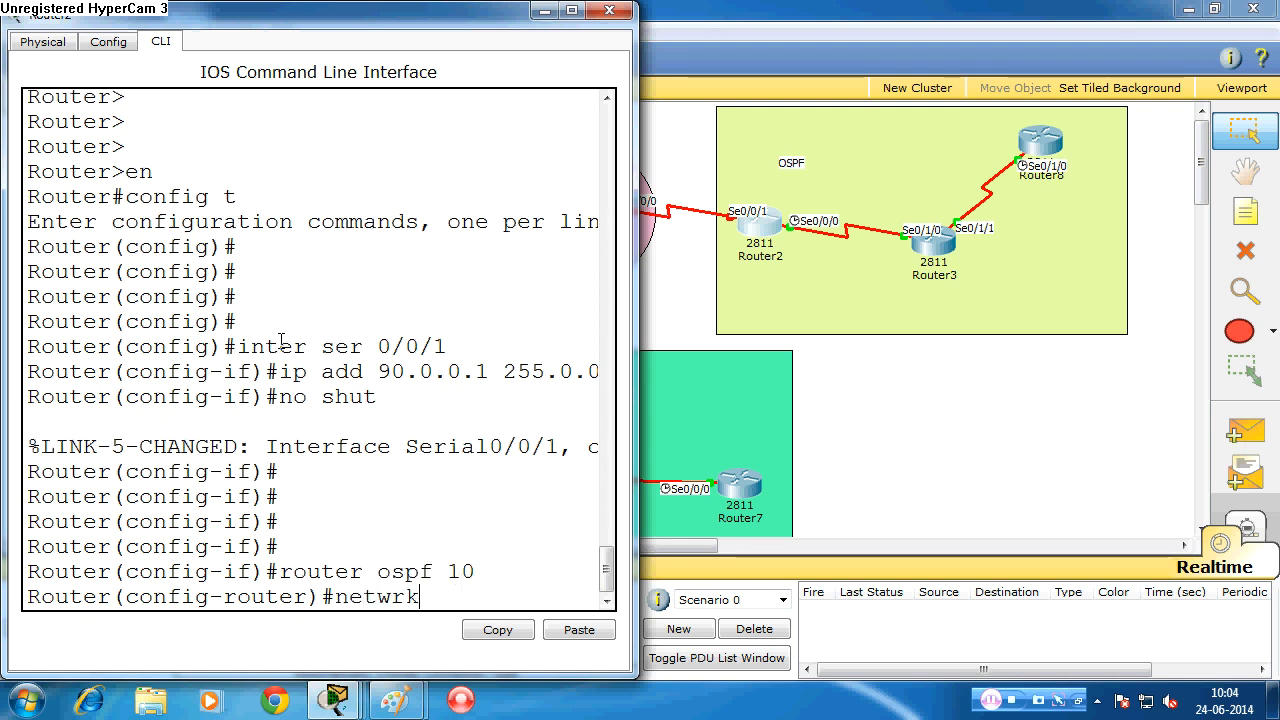
pyautogui.write('network 90.0.0.0')
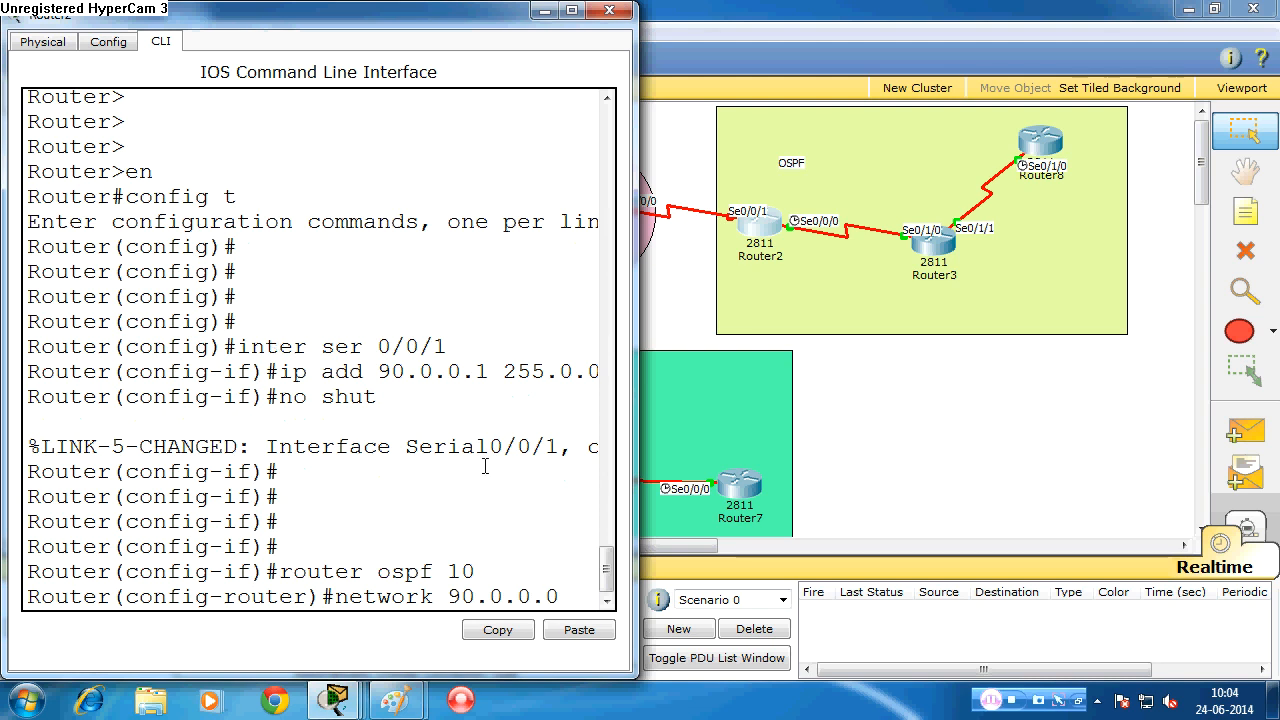
pyautogui.moveTo(637, 485); pyautogui.dragTo(845, 485)
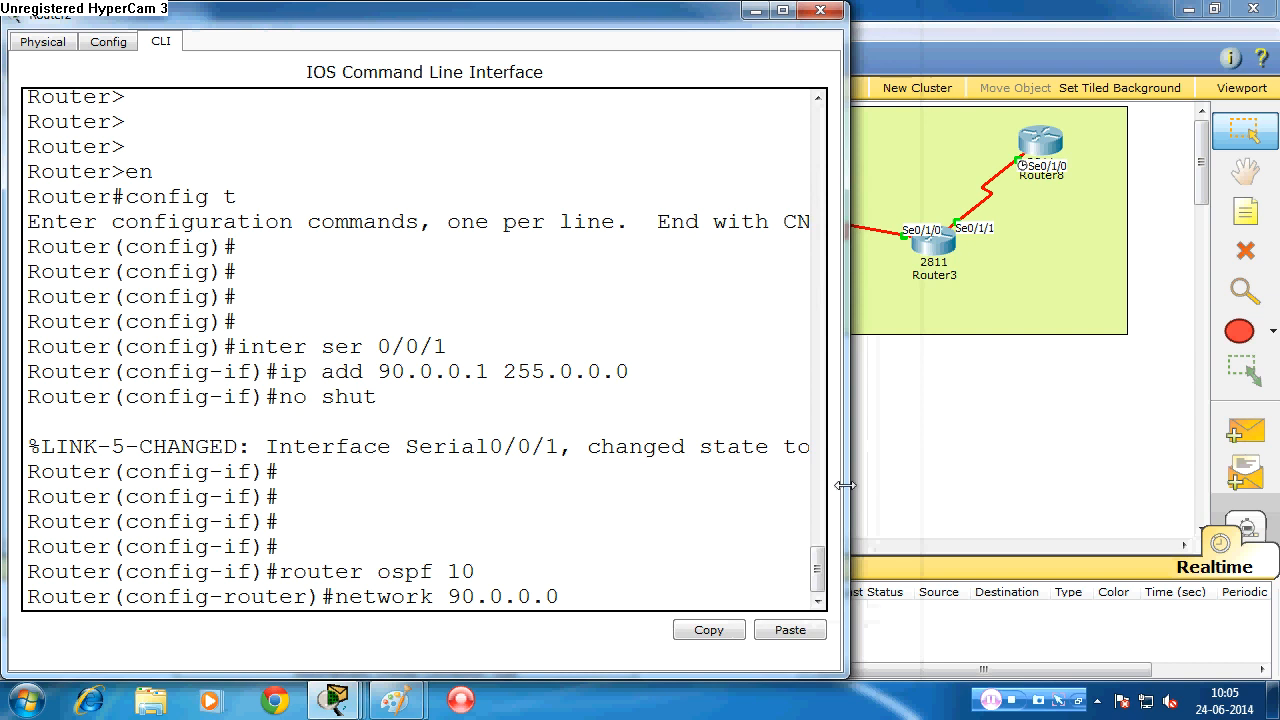
pyautogui.write('90.0.0.0 0.255.255.255 are')
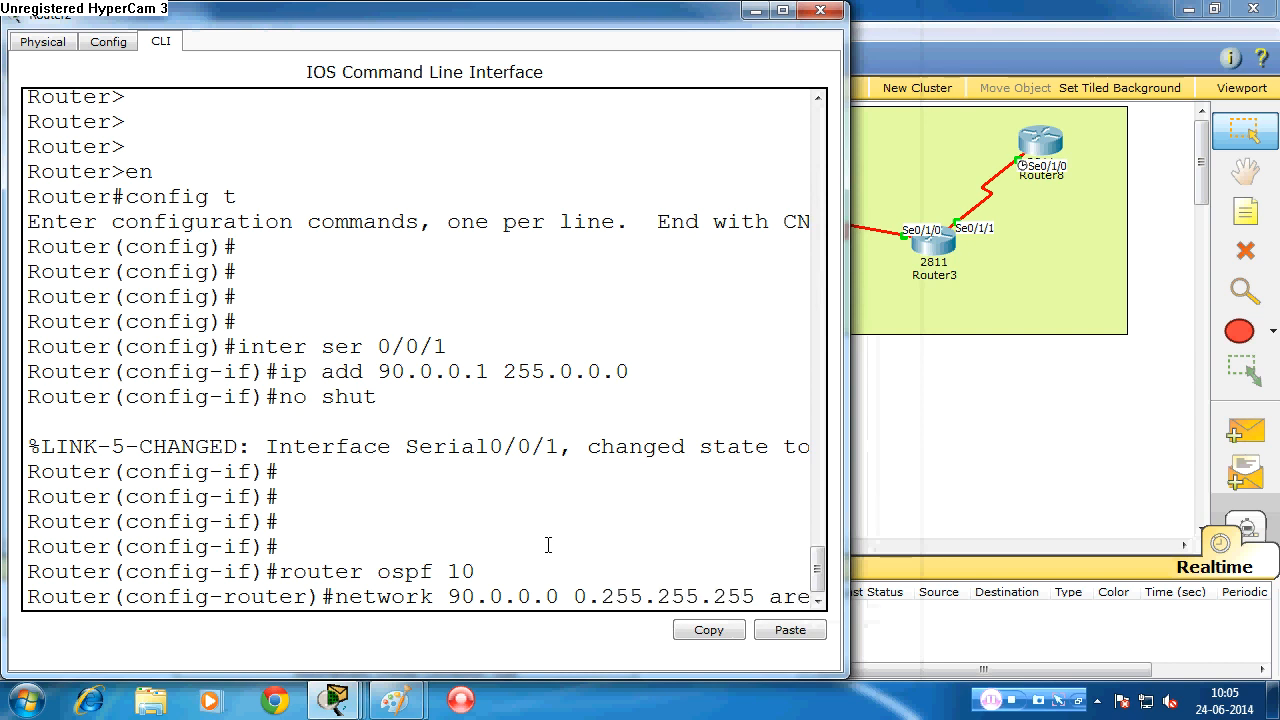
pyautogui.press('Return')
# - Save Router2's configuration with do wr and close its window
pyautogui.write('do wr')
pyautogui.press('Return')
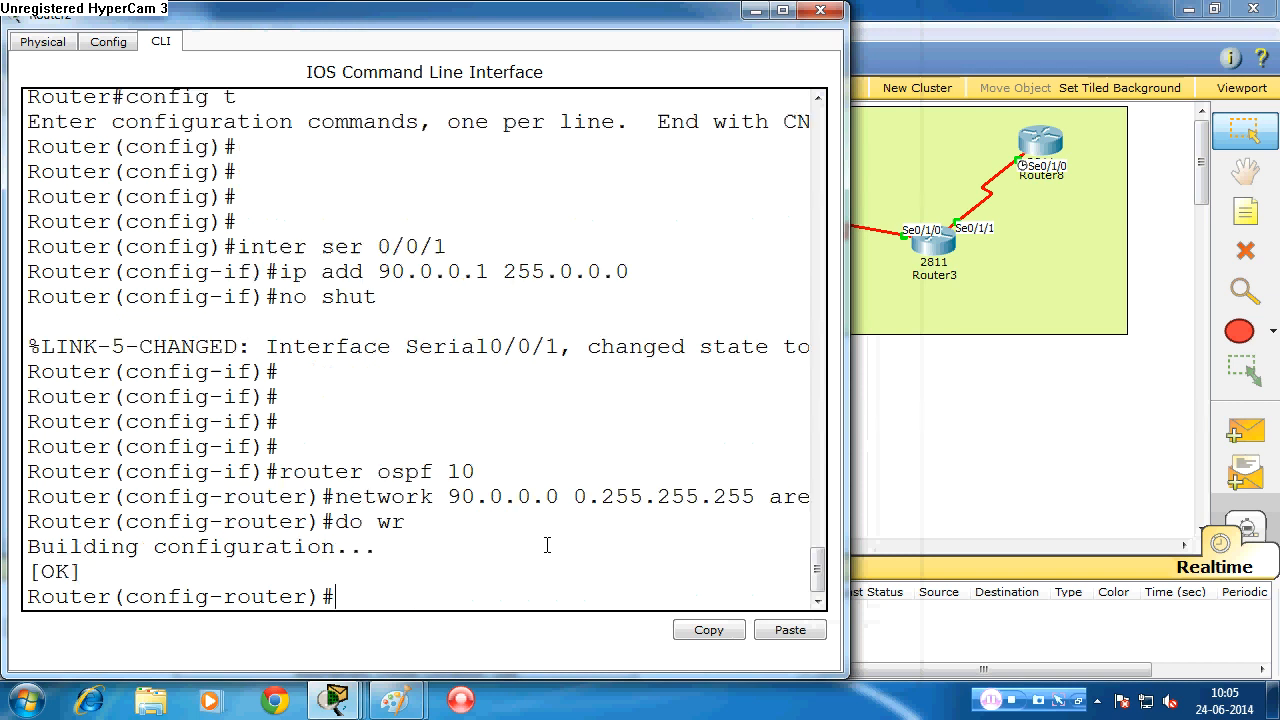
pyautogui.press('Return')
pyautogui.press('Return')
pyautogui.click(820, 10)
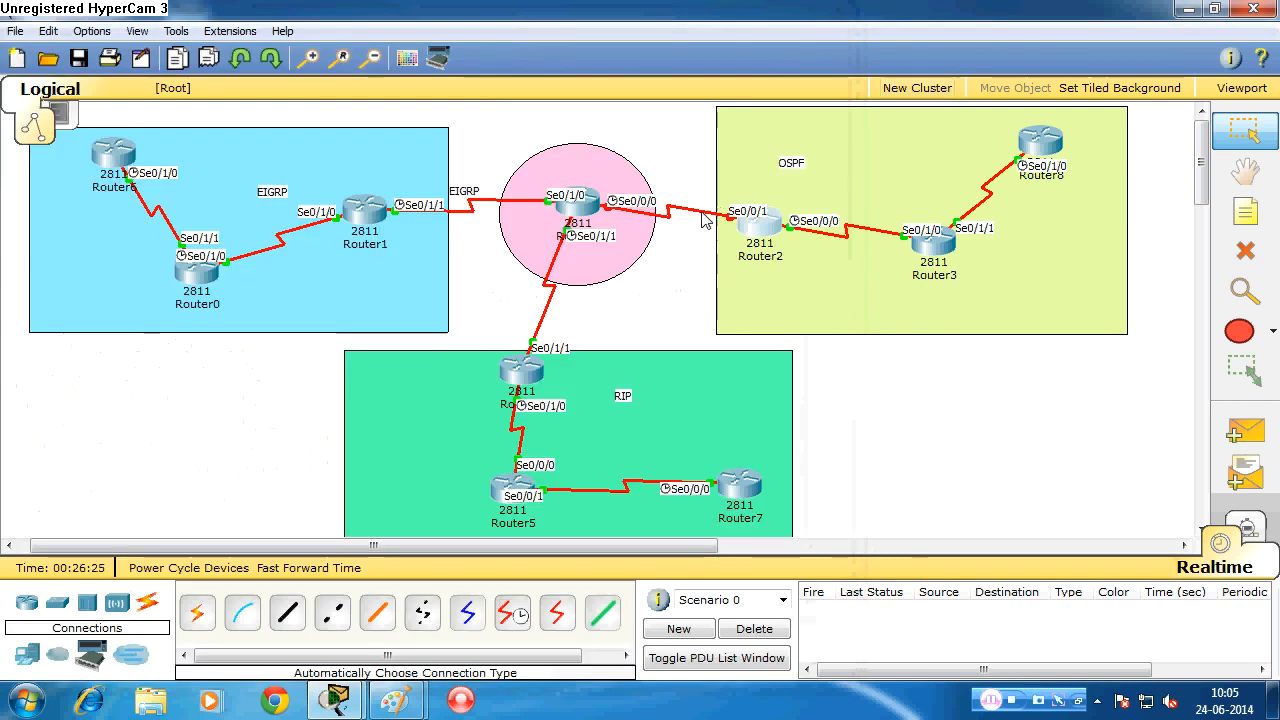
# - Assign IP address 90.0.0.2 with mask 255.0.0.0 to Router9's serial 0/0/0 interface and enable it with no shut
pyautogui.click(575, 205)
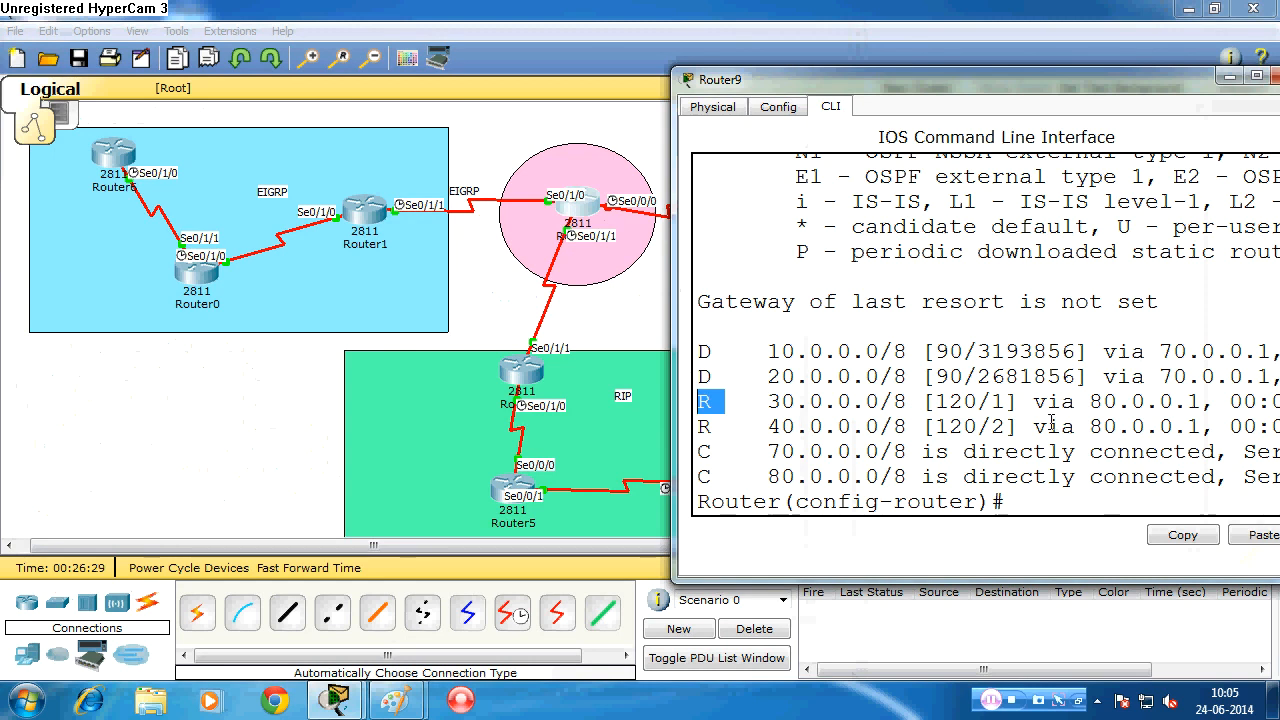
pyautogui.write('inter ser ')
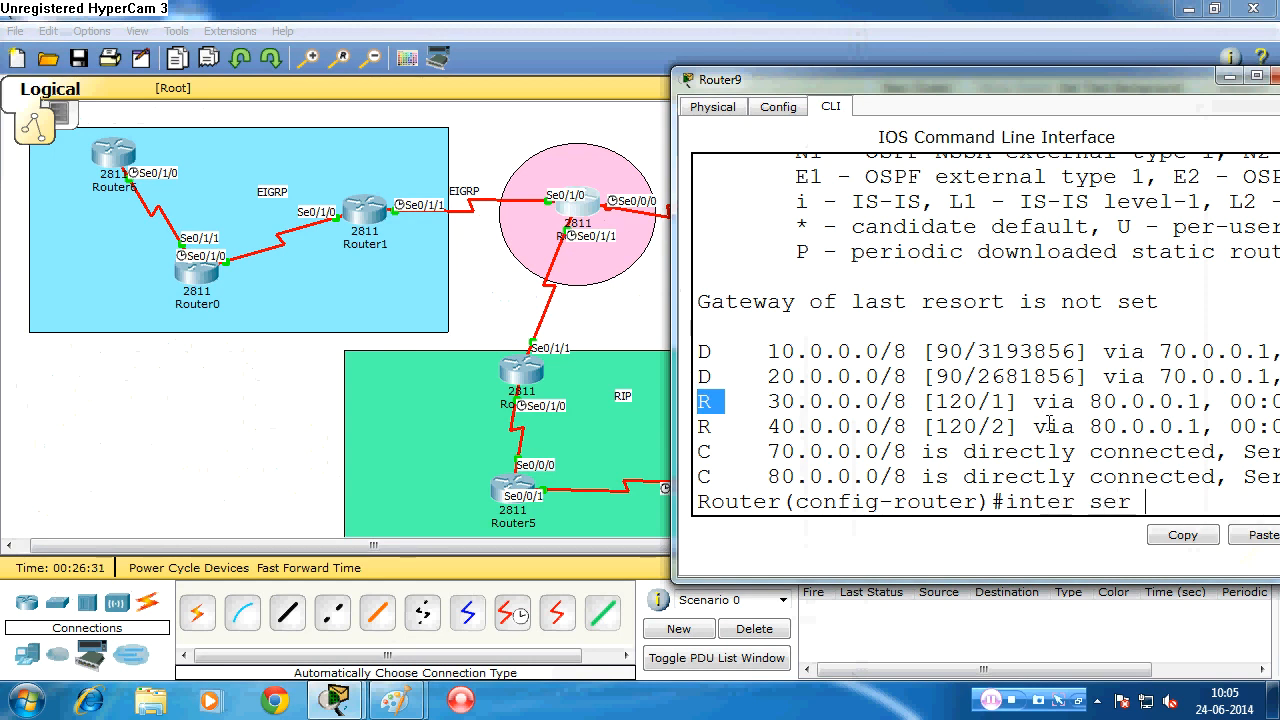
pyautogui.write('0/0/0')
pyautogui.press('Return')
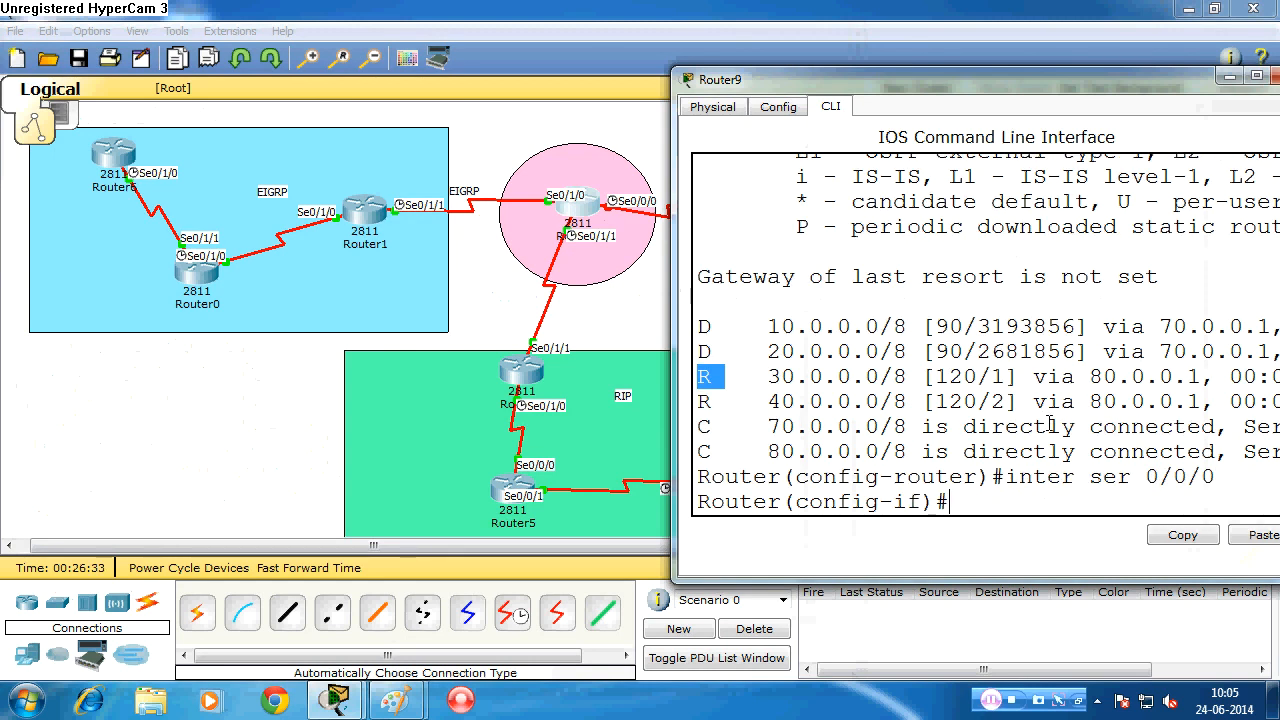
pyautogui.write('ip add')
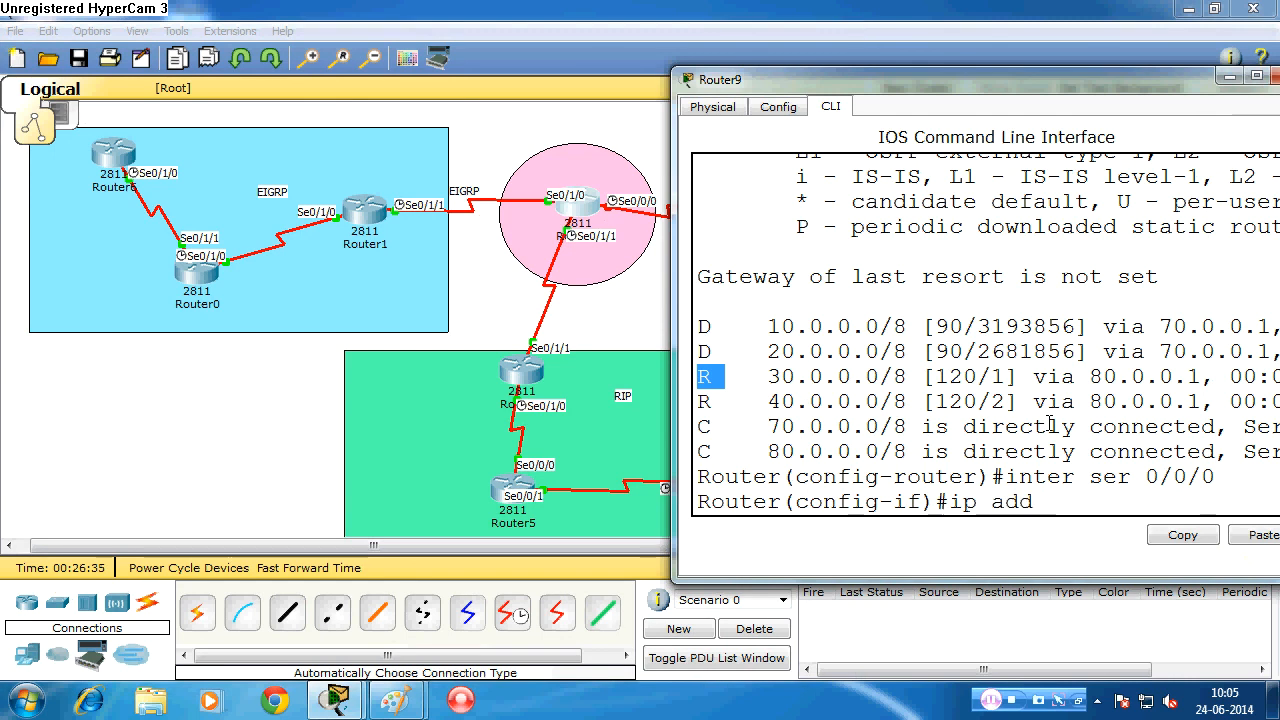
pyautogui.write(' 90.0.0')
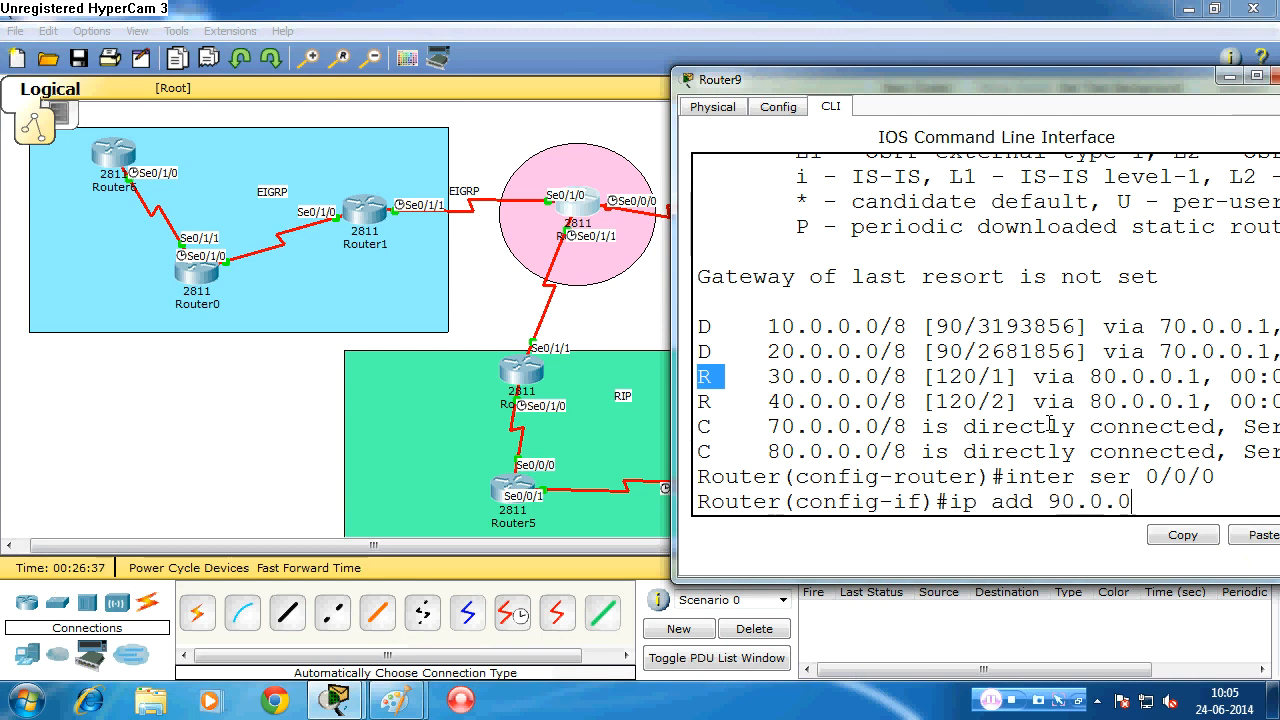
pyautogui.write('.2 255.0.0.0')
pyautogui.press('Return')
pyautogui.write('no shut')
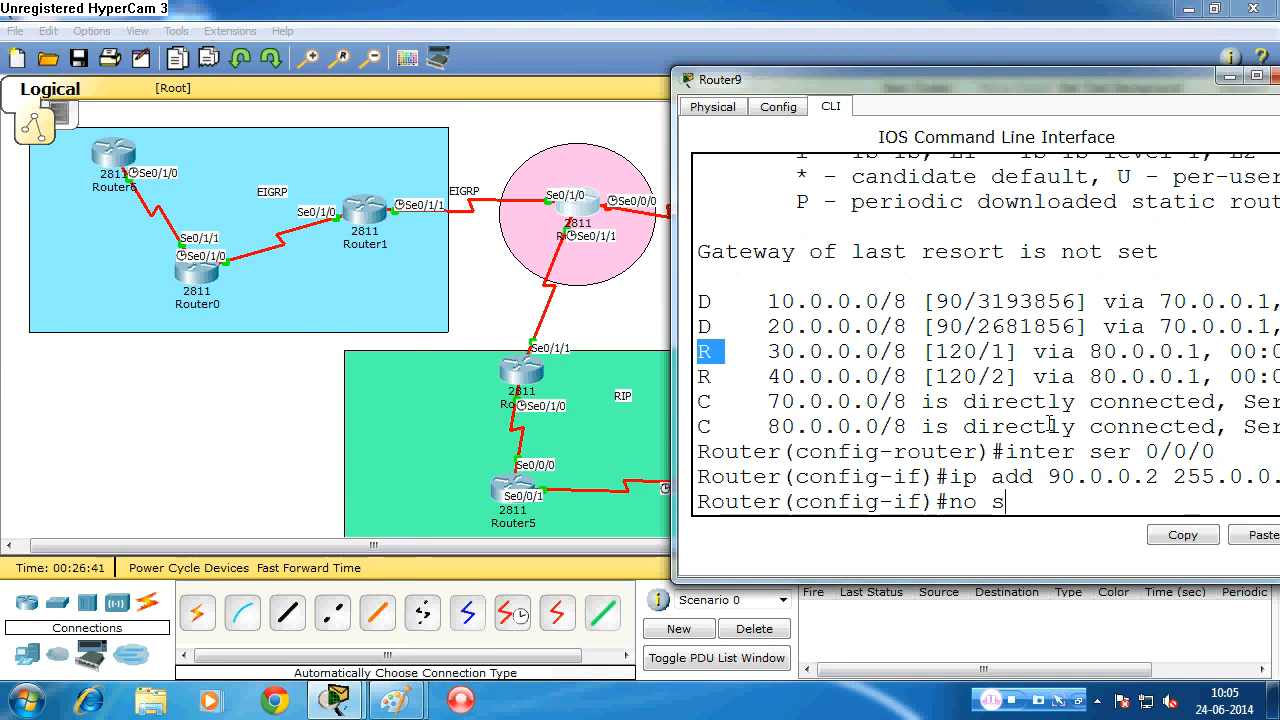
pyautogui.press('Return')
pyautogui.press('Return')
pyautogui.press('Return')
pyautogui.press('Return')
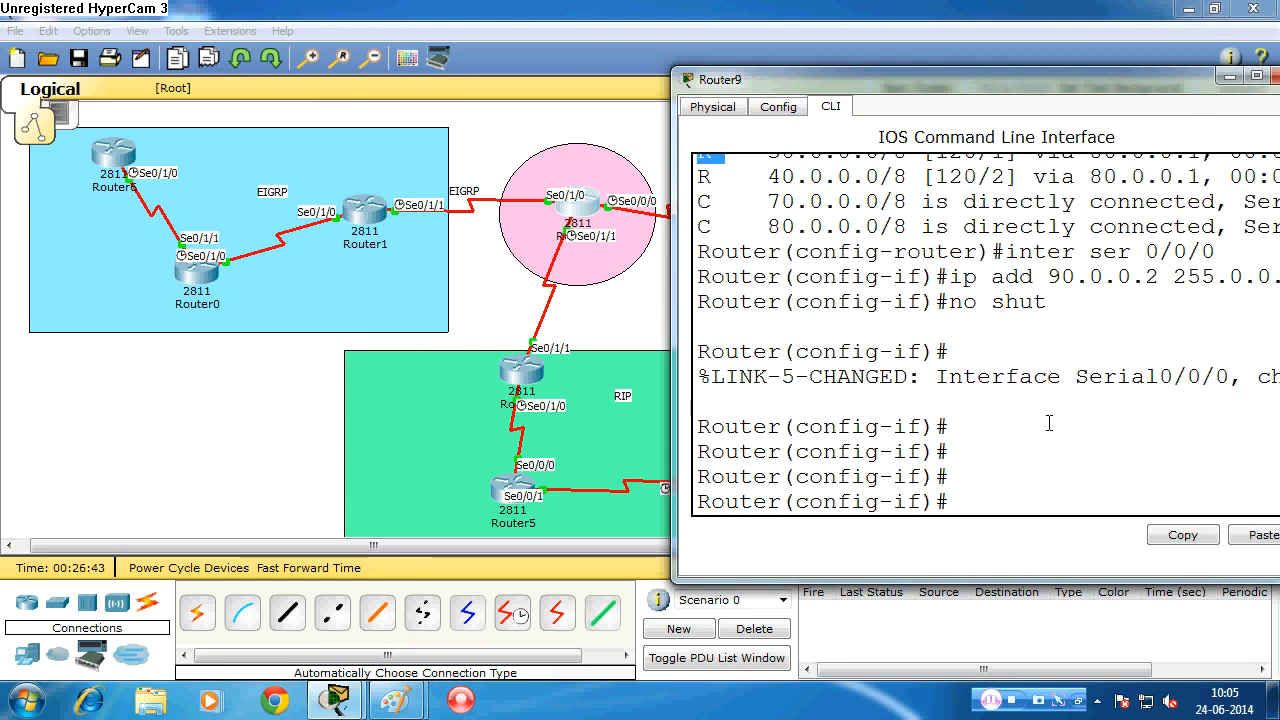
# - Enter OSPF process 10 on Router9 and add network 90.0.0.0 with wildcard mask 0.255.255.255 in area 10
pyautogui.write('router')
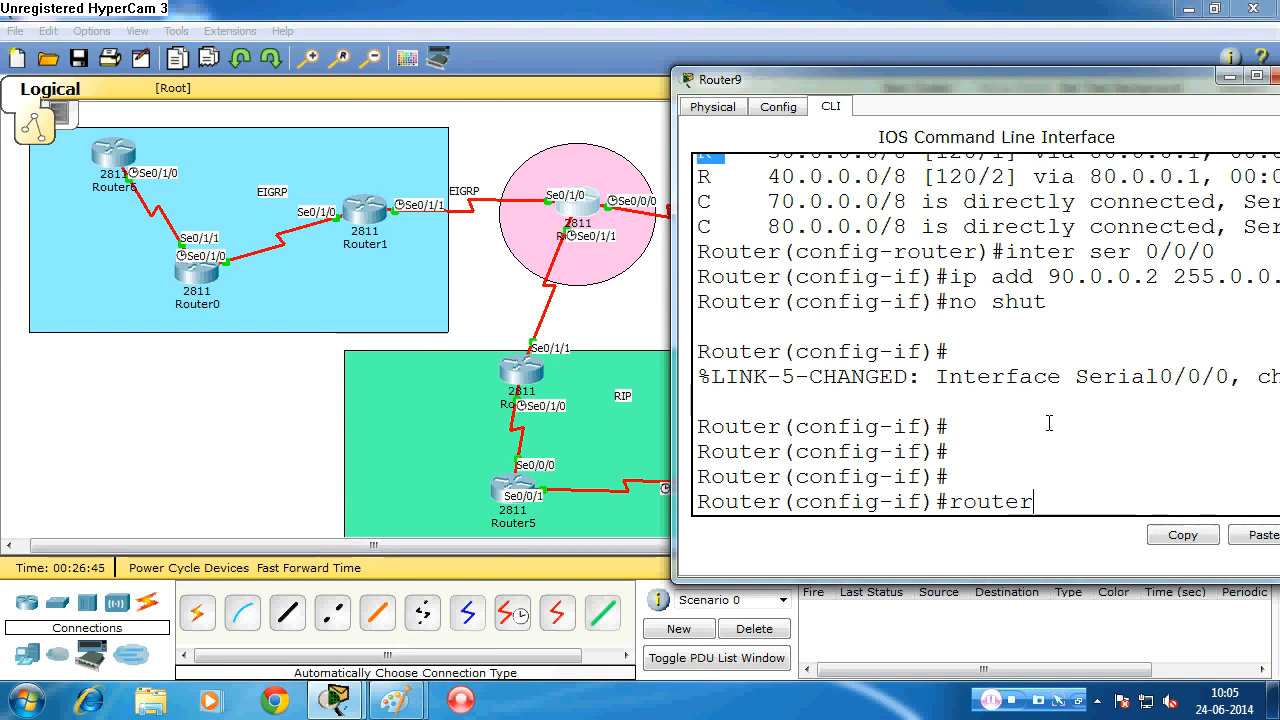
pyautogui.write(' ospf')
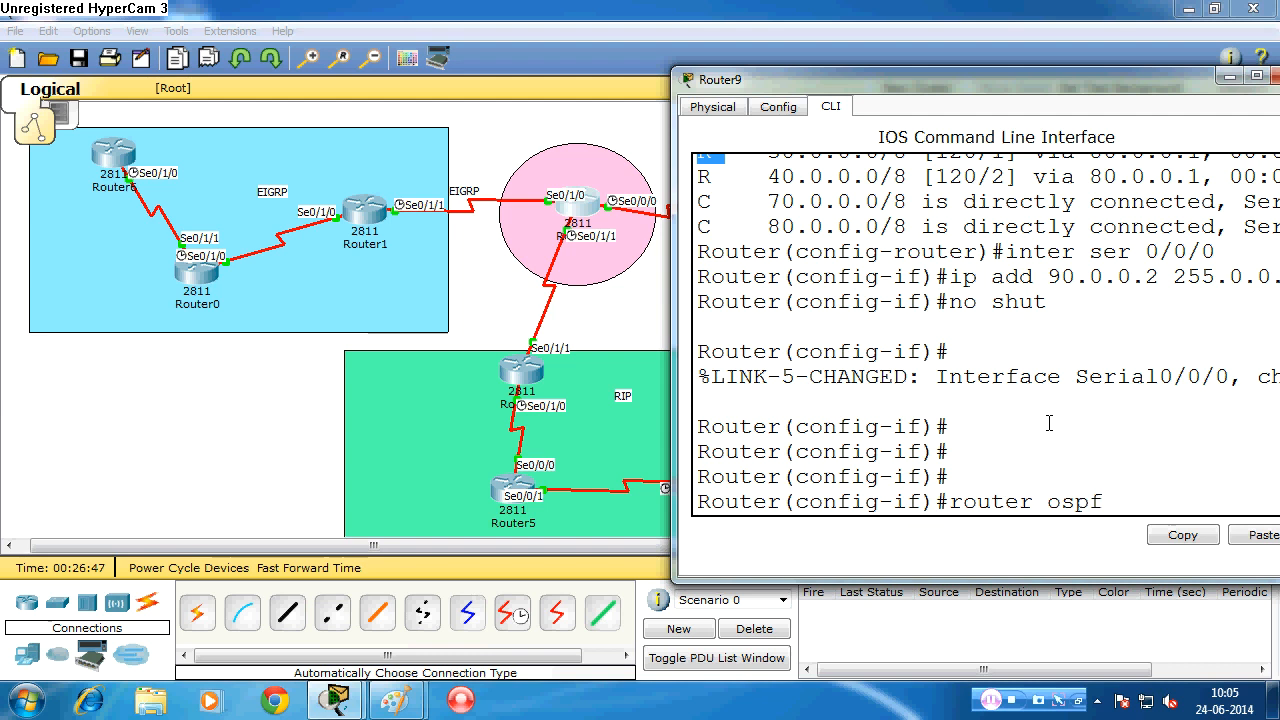
pyautogui.write(' 10')
pyautogui.press('Return')
pyautogui.write('nfig-router)#n')
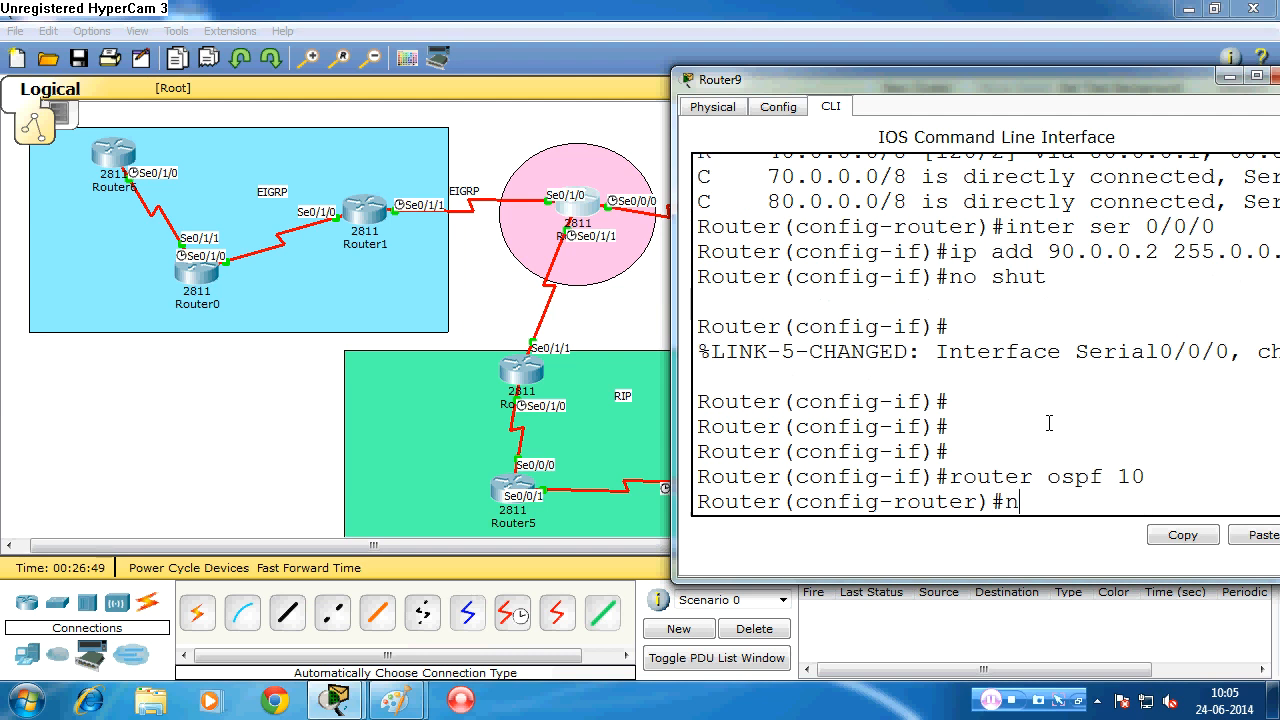
pyautogui.write('etwork')
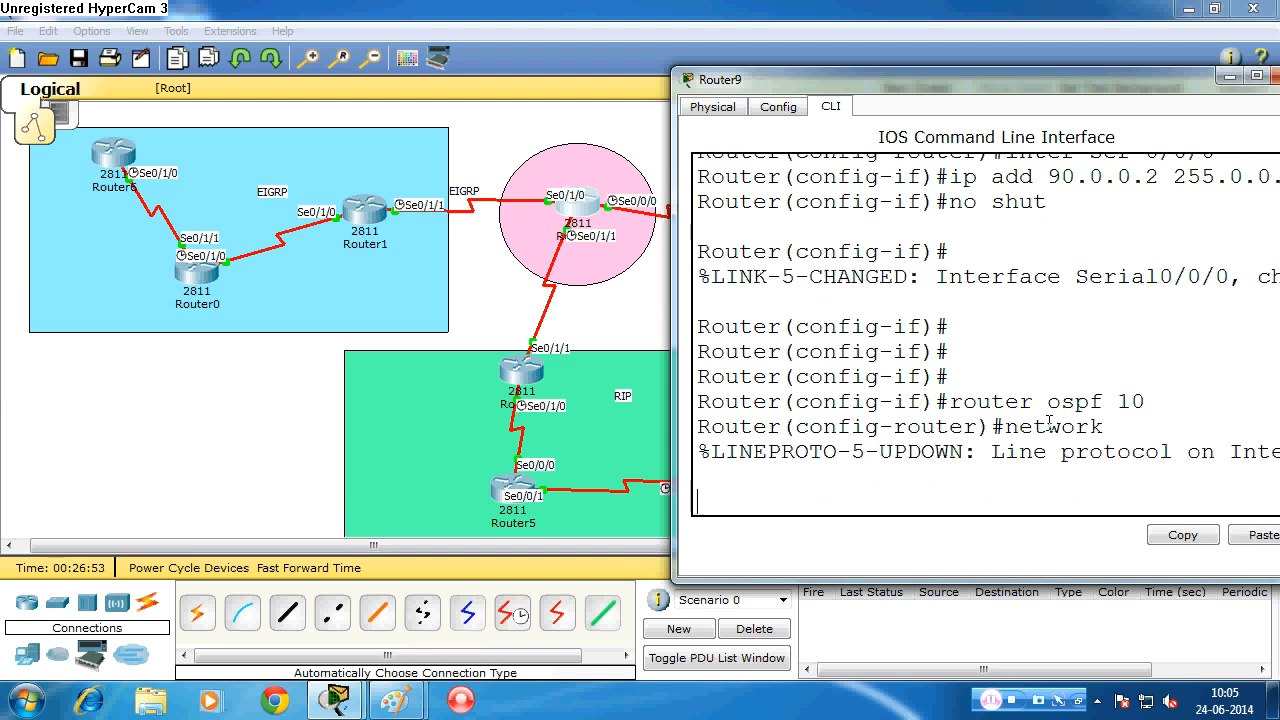
pyautogui.write('90.0.0.0 0.255.255.25')
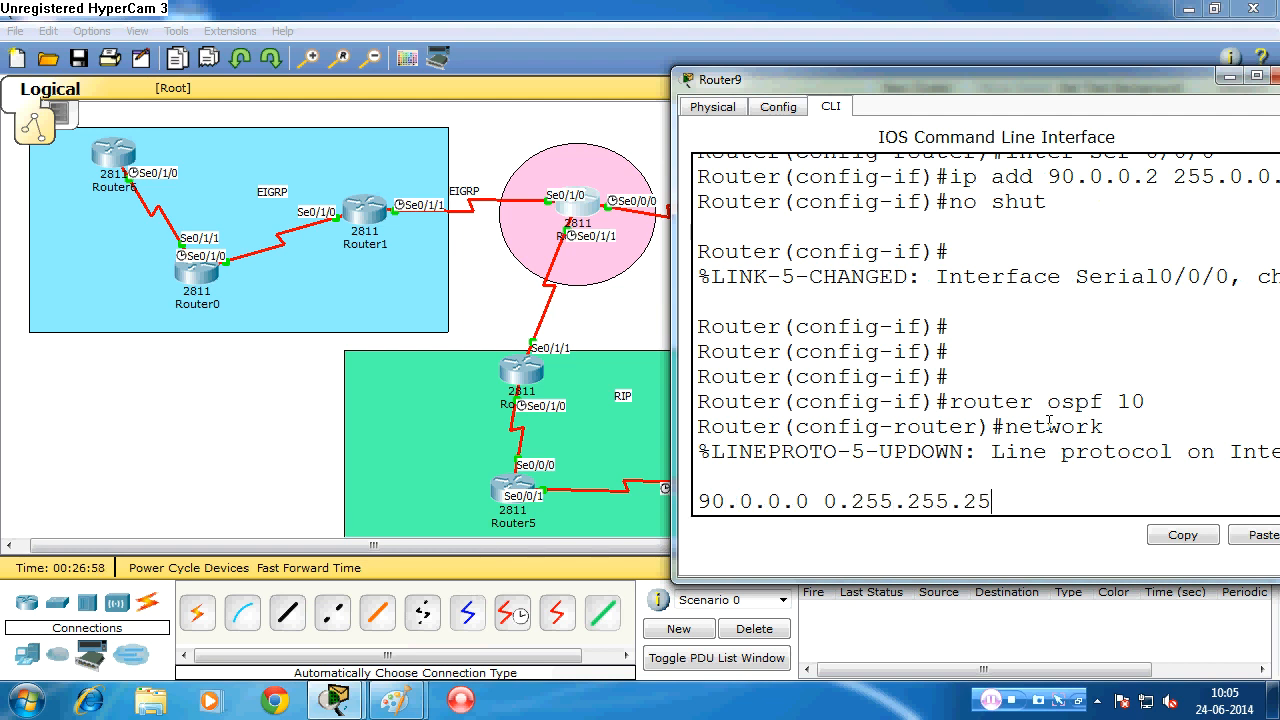
pyautogui.write('area 10')
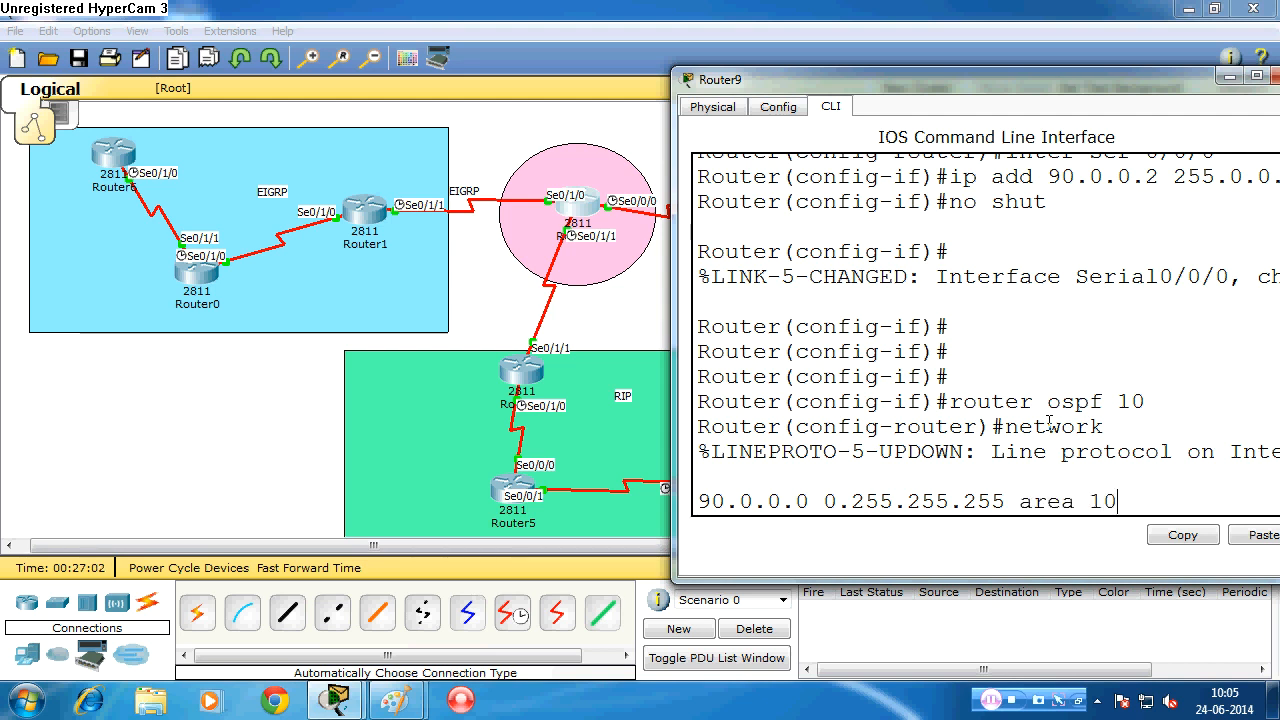
pyautogui.press('Return')
pyautogui.press('Return')
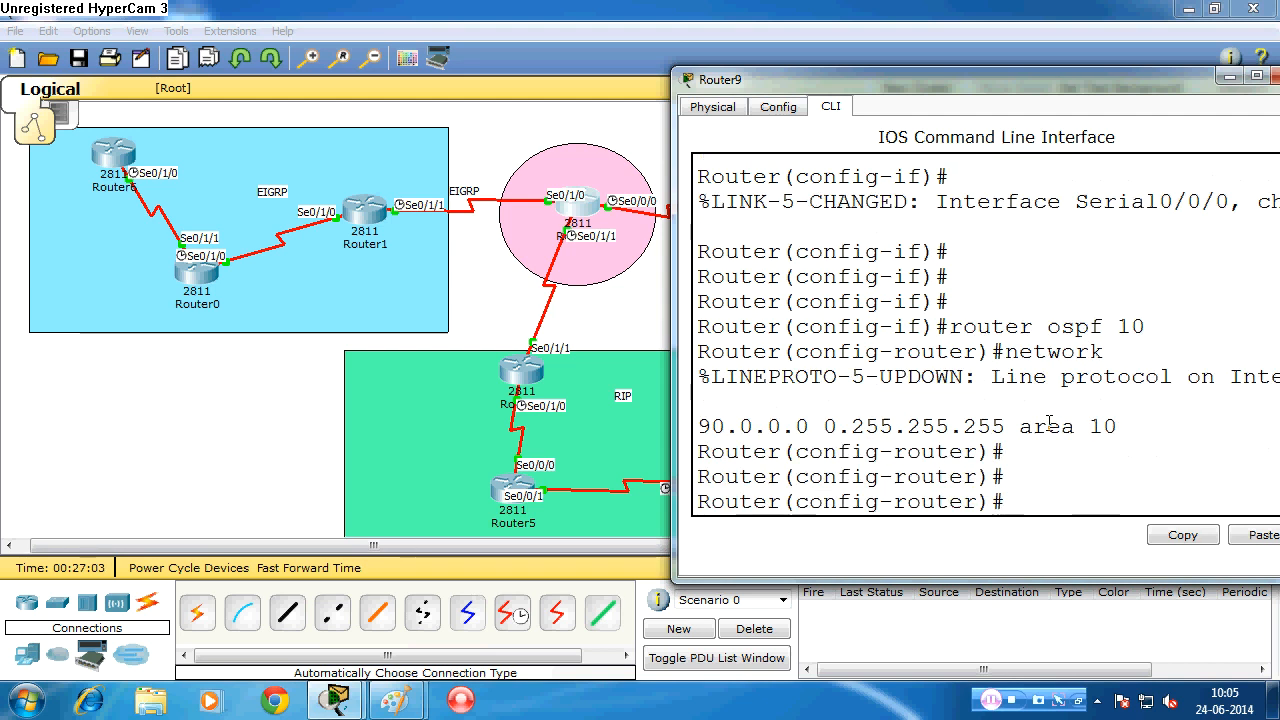
# - Reissue network 90.0.0.0 0.255.255.255 area 10 on Router9, widen its window and highlight the full statement
pyautogui.press('Return')
pyautogui.press('Up')
pyautogui.press('Return')
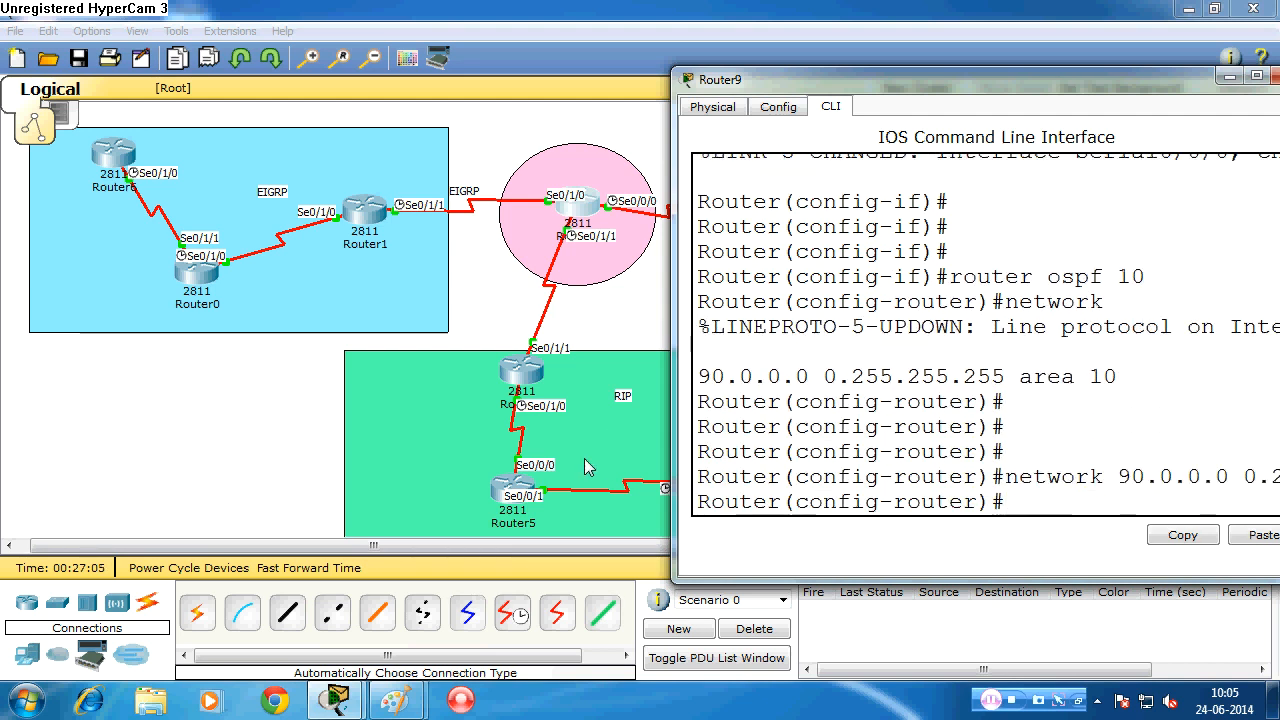
pyautogui.moveTo(678, 437); pyautogui.dragTo(340, 437)
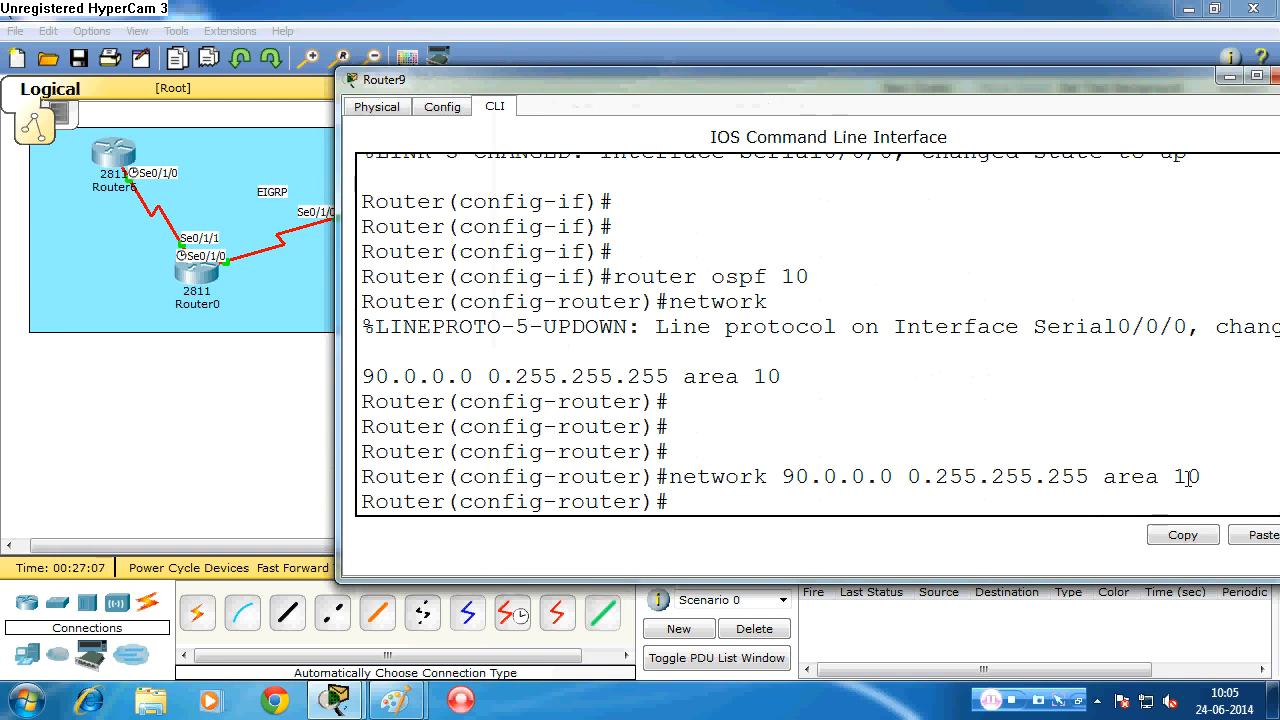
pyautogui.moveTo(1200, 477); pyautogui.dragTo(266, 405)
pyautogui.moveTo(362, 501); pyautogui.dragTo(332, 476)
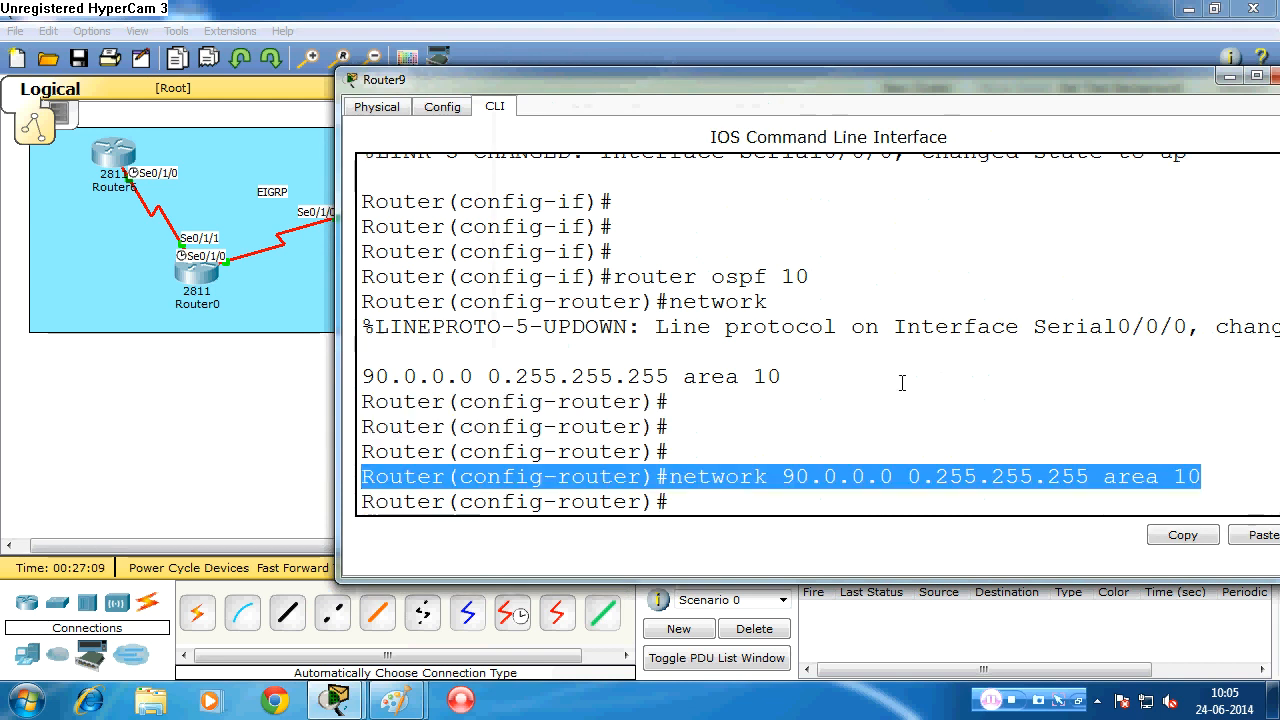
pyautogui.click(1183, 535)
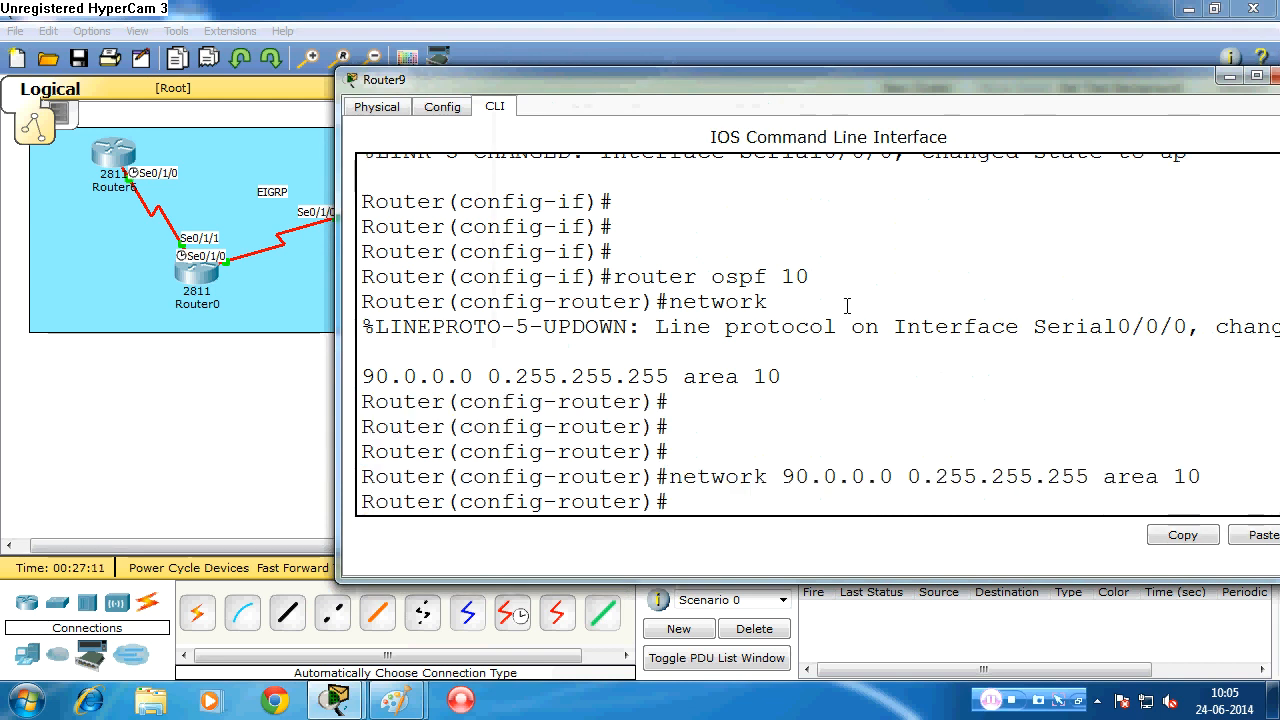
# - Run do sh ip route on Router9 and examine the EIGRP and RIP entries, highlighting the D code of the 10.0.0.0/8 route
pyautogui.press('Return')
pyautogui.press('Return')
pyautogui.press('Return')
pyautogui.write('do sh ')
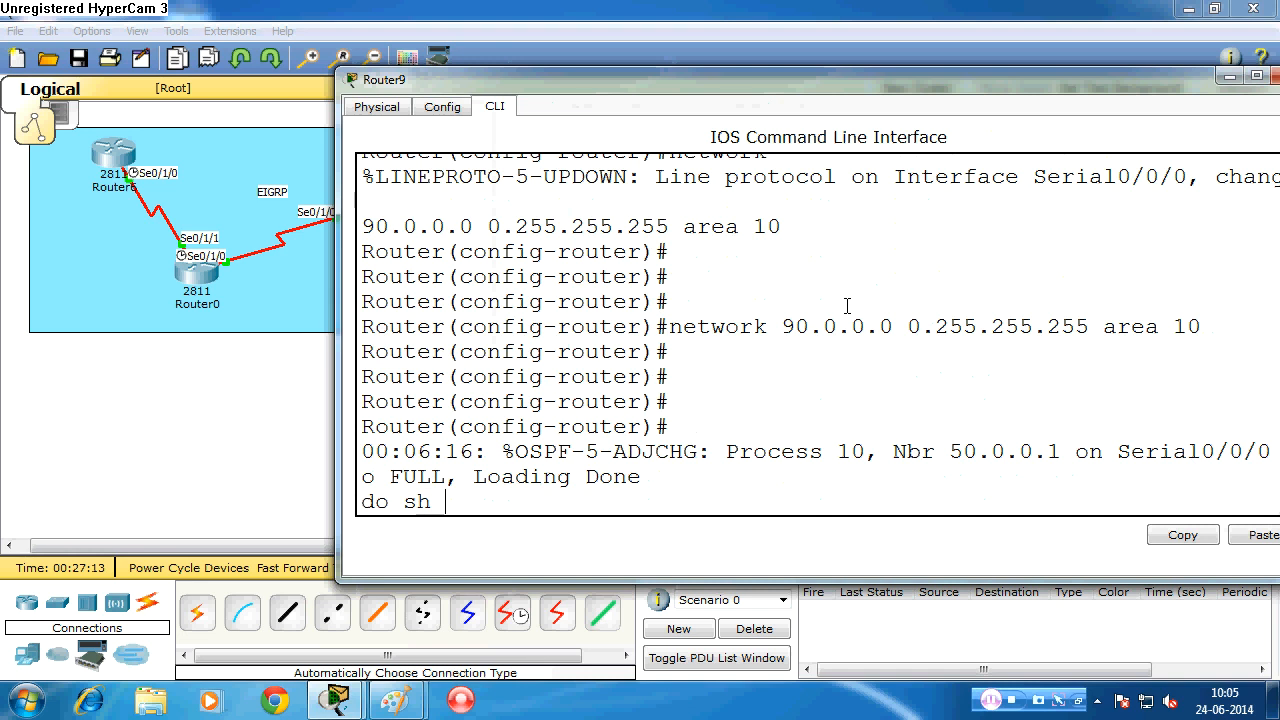
pyautogui.write('ip route')
pyautogui.press('Return')
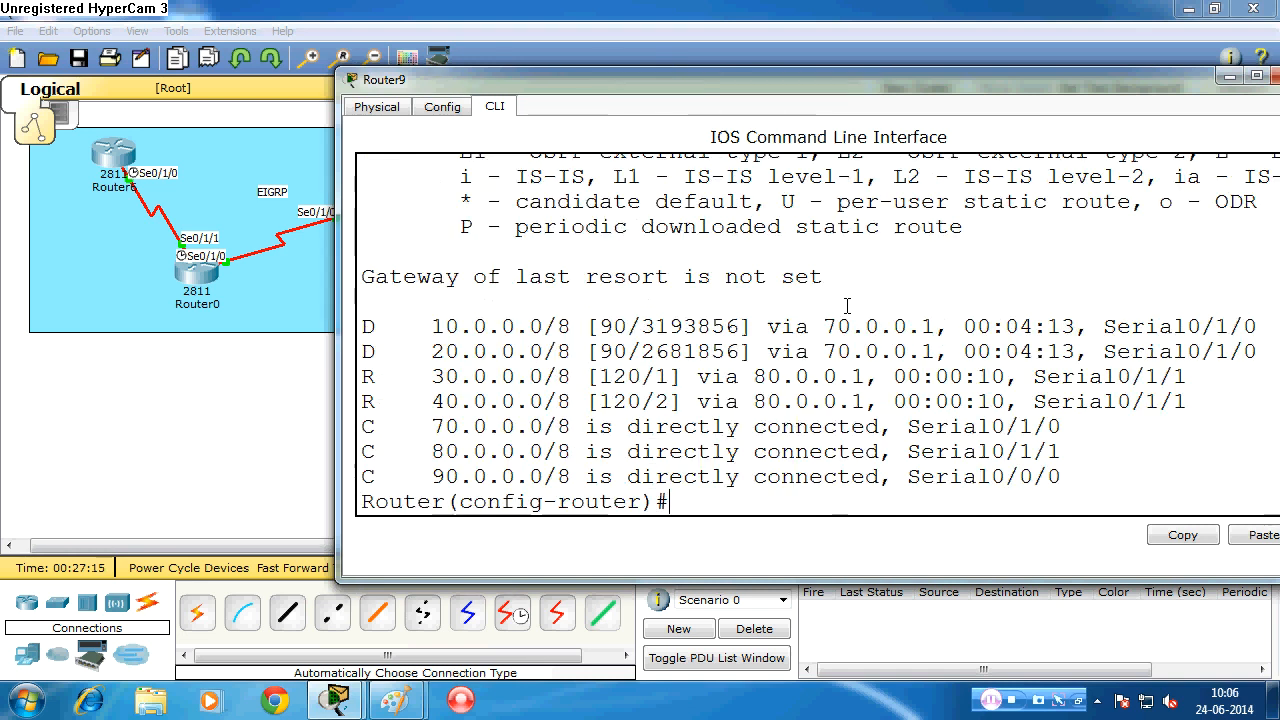
pyautogui.moveTo(391, 328); pyautogui.dragTo(348, 327)
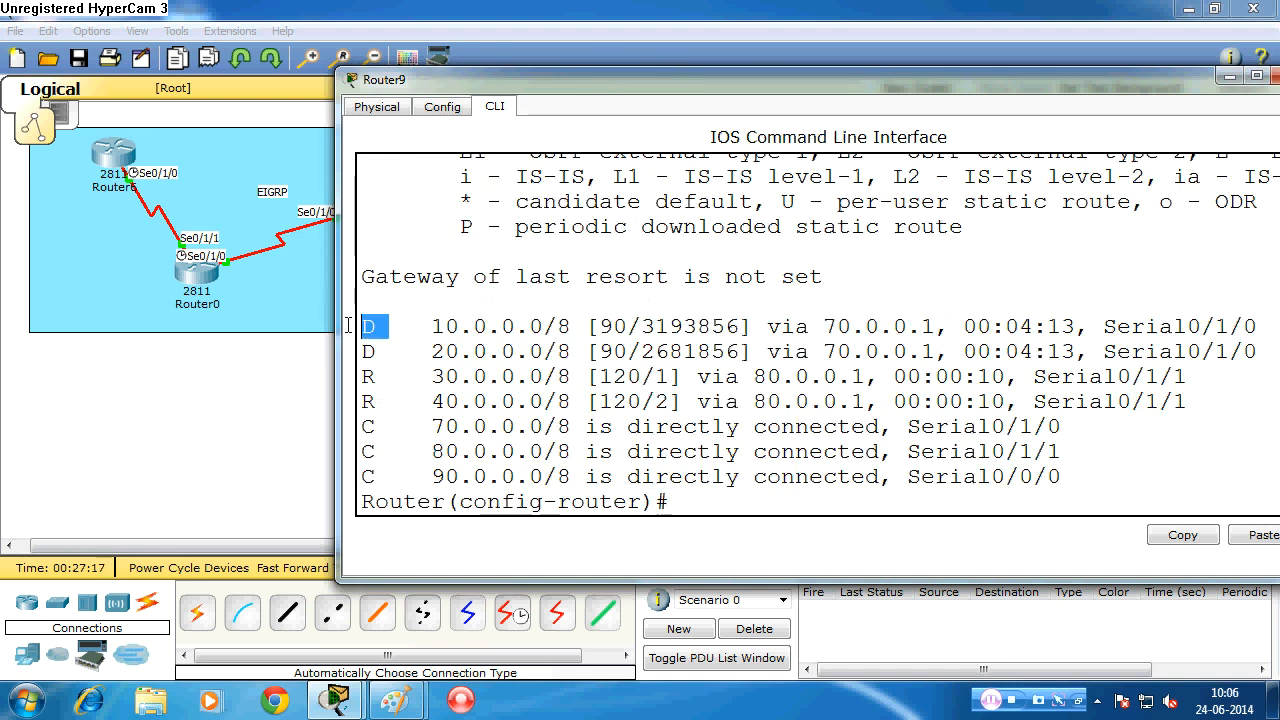
pyautogui.click(368, 376)
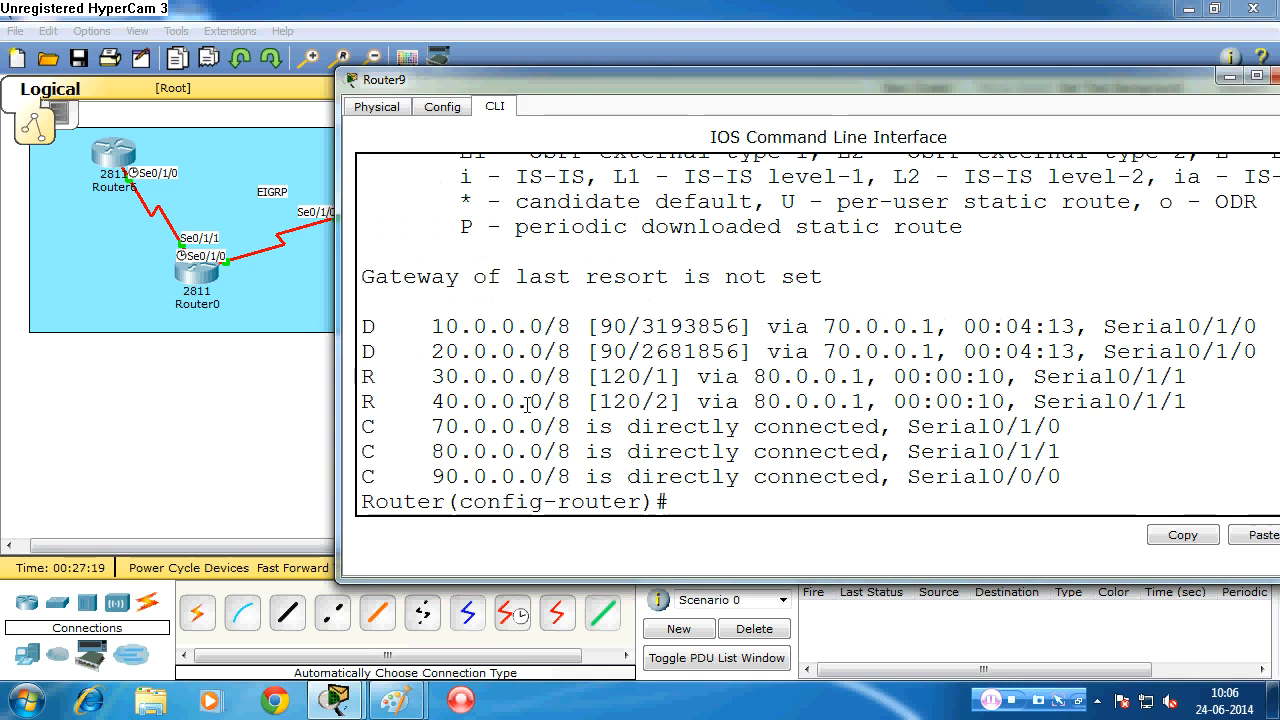
# - Repeat do sh ip route on Router9 to check for OSPF routes, highlight the O code of the 50.0.0.0/8 route and display the table once more
pyautogui.press('Return')
pyautogui.press('Up')
pyautogui.press('Return')
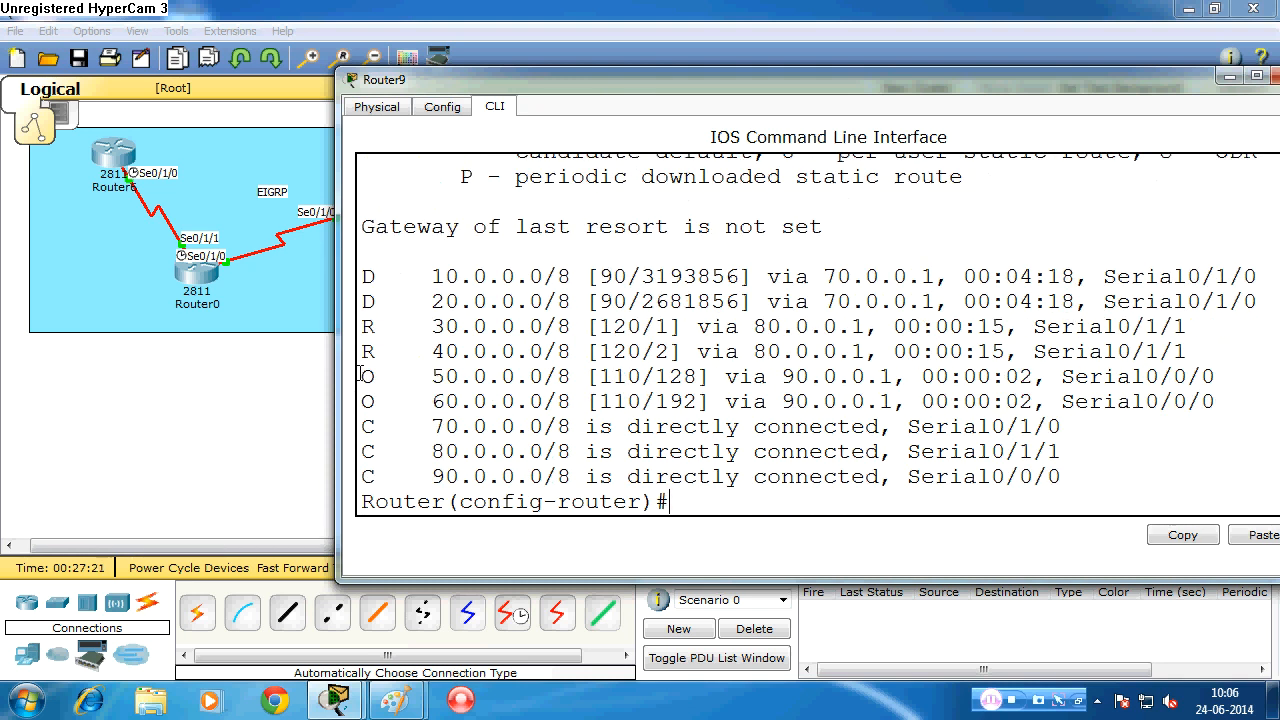
pyautogui.moveTo(382, 402); pyautogui.dragTo(362, 372)
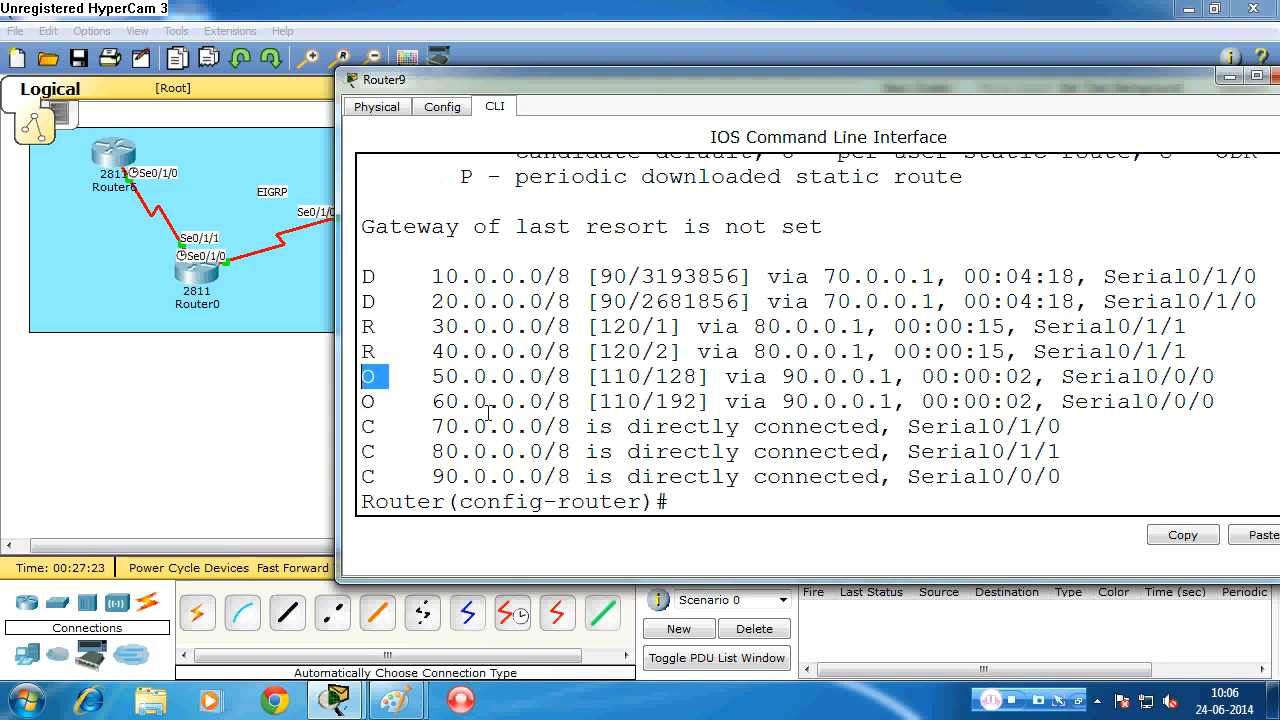
pyautogui.click(560, 426)
pyautogui.press('Return')
pyautogui.press('Up')
pyautogui.press('Return')
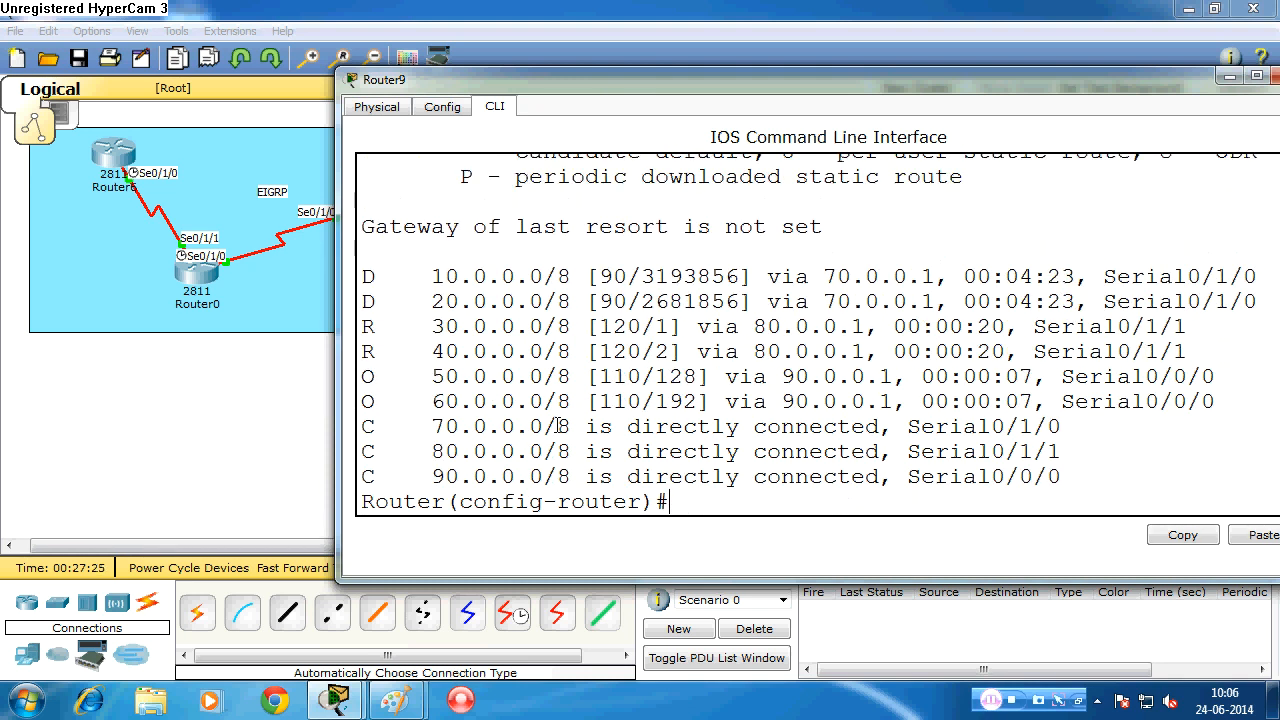
# - Minimise Router9's window and frame the pink circle around the central router in the topology
pyautogui.click(1230, 77)
pyautogui.moveTo(682, 111); pyautogui.dragTo(512, 308)
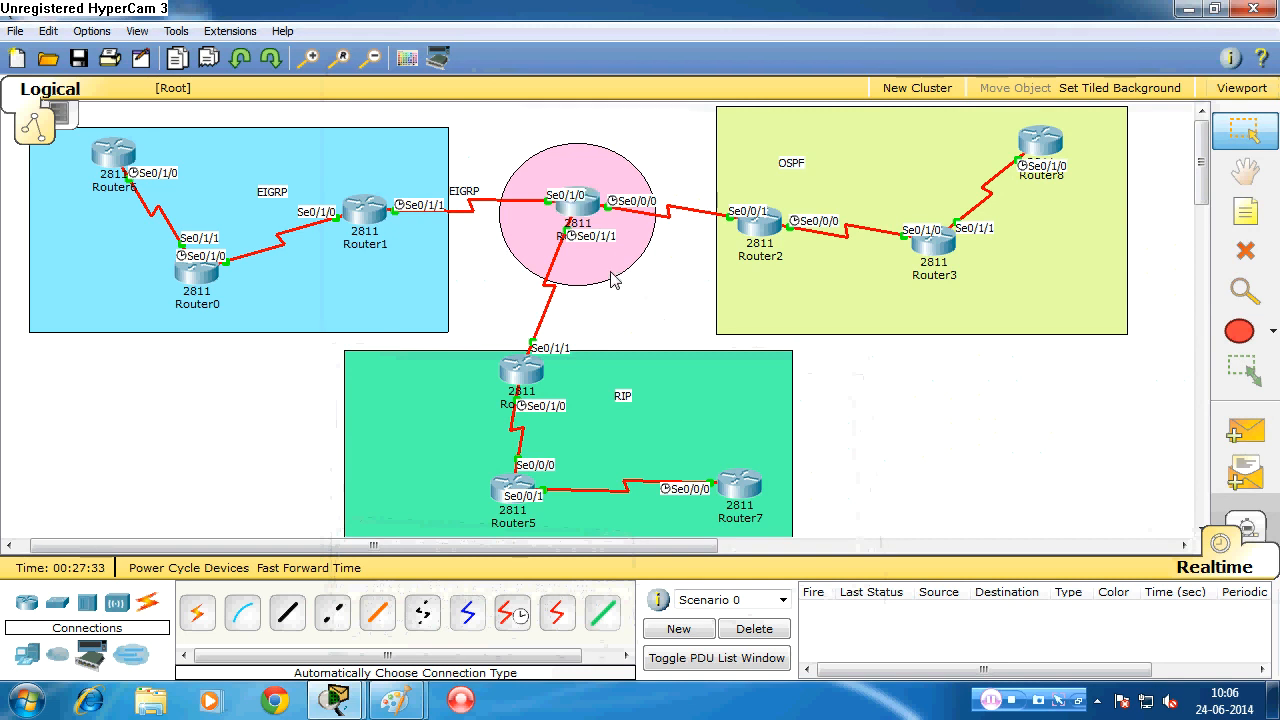